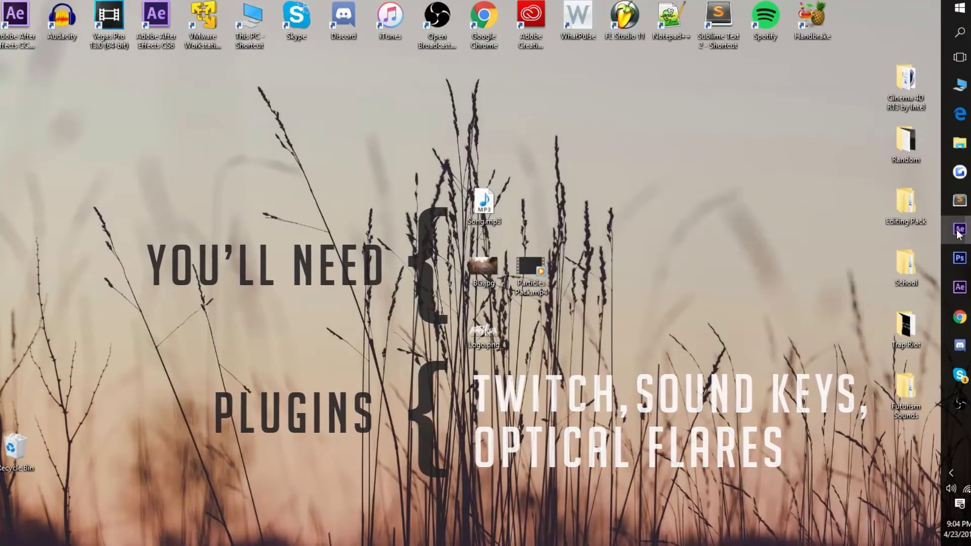
- Import BG.jpg from the Desktop into the project
left_click(958, 232)
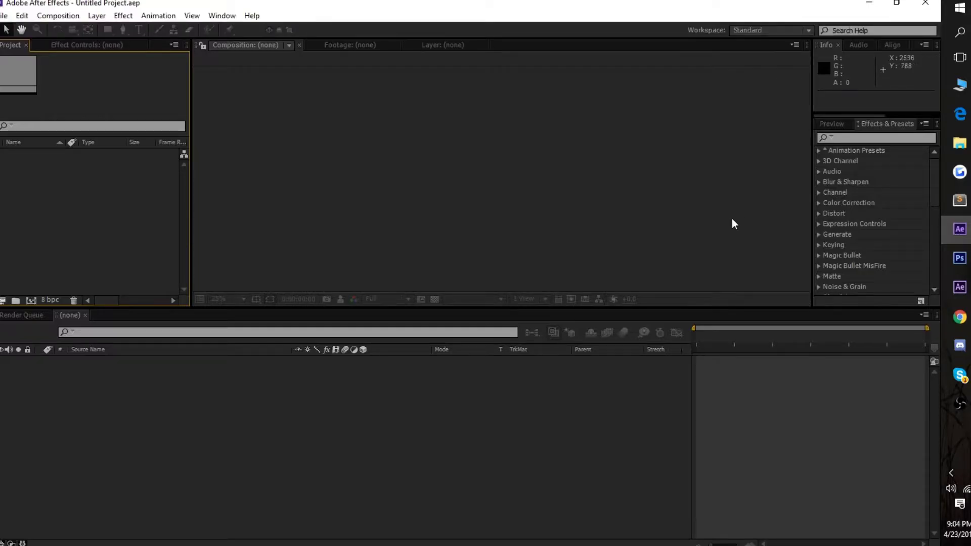
key("ctrl+i")
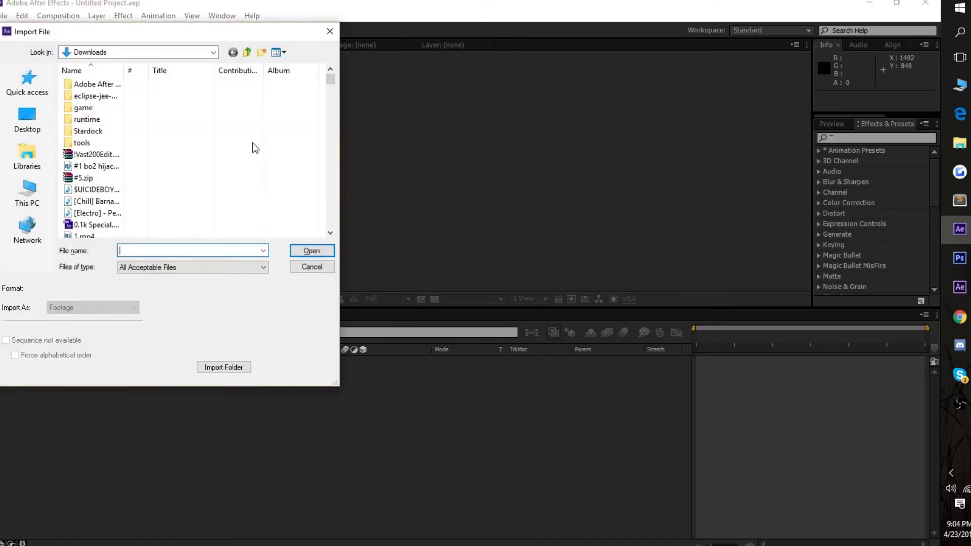
left_click(28, 119)
scroll(150, 171, "down", 3)
scroll(150, 165, "down", 2)
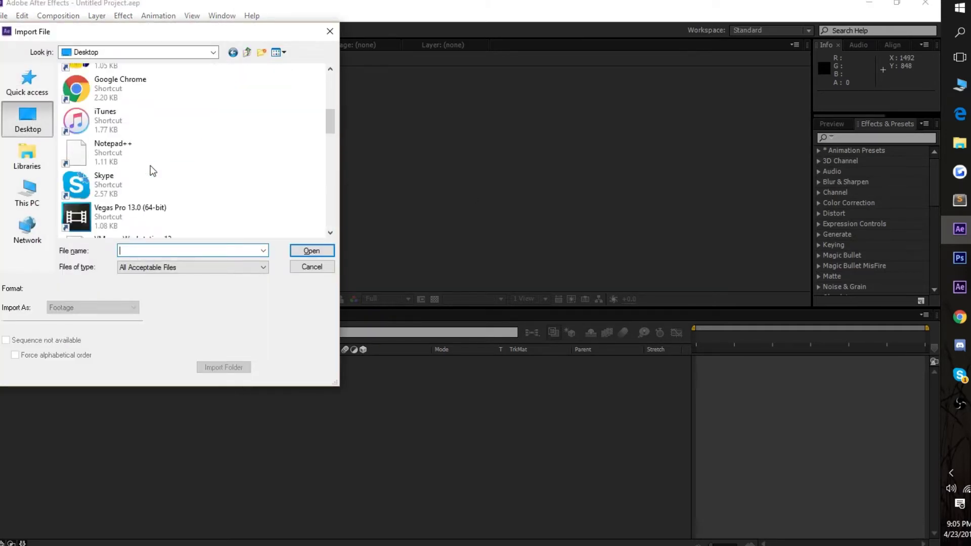
scroll(151, 166, "down", 2)
scroll(150, 165, "down", 2)
scroll(151, 166, "down", 2)
scroll(150, 165, "up", 2)
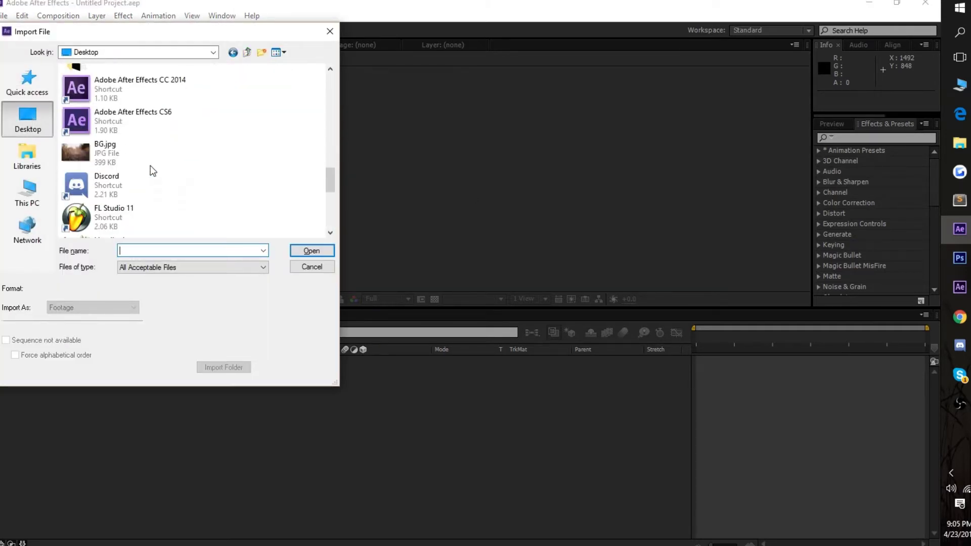
left_click(140, 161)
left_click(310, 251)
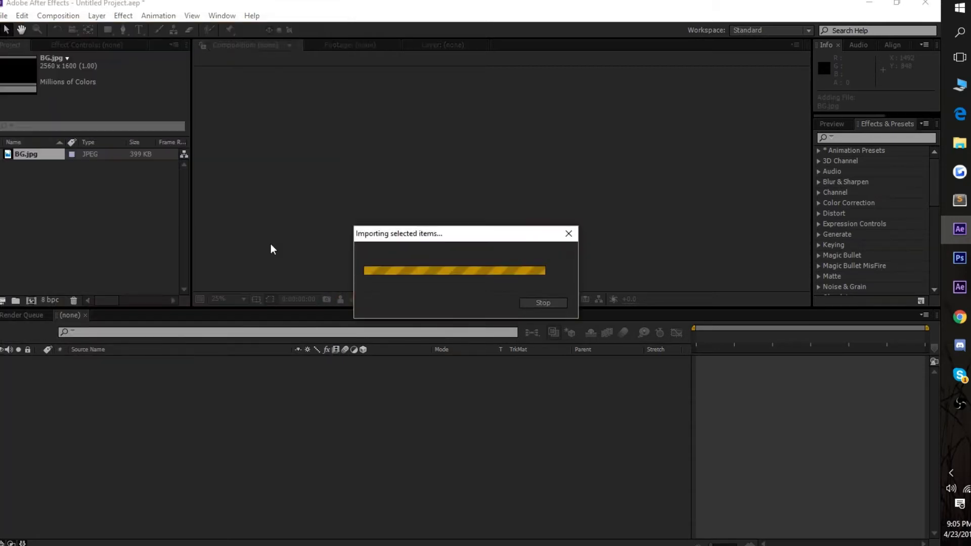
- Import Song.mp3 into the project
double_click(158, 243)
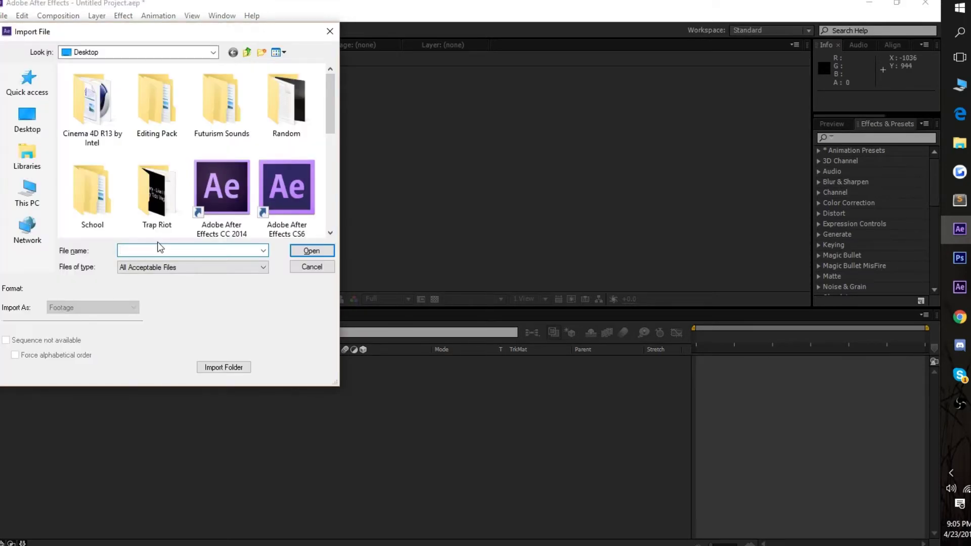
type("si")
key("BackSpace")
key("BackSpace")
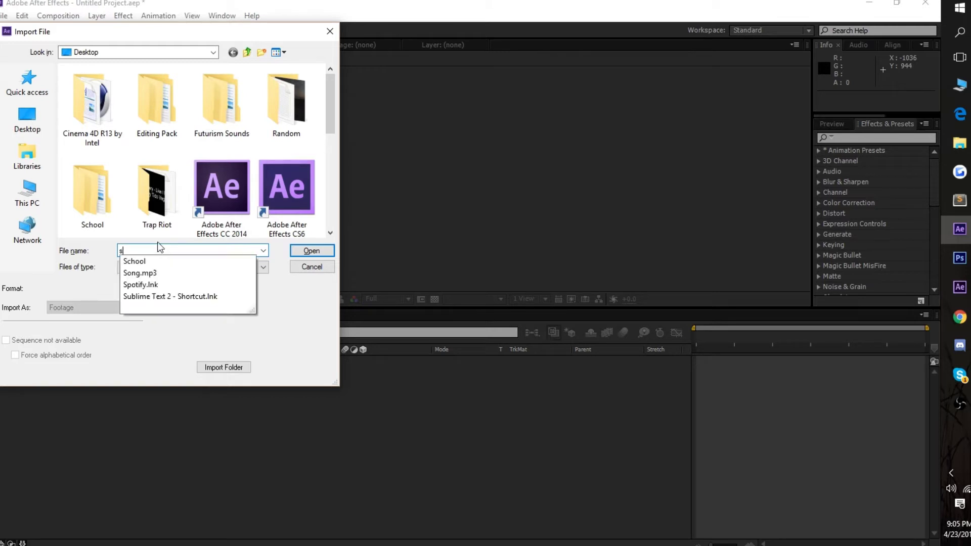
type("ong")
key("Down")
key("Return")
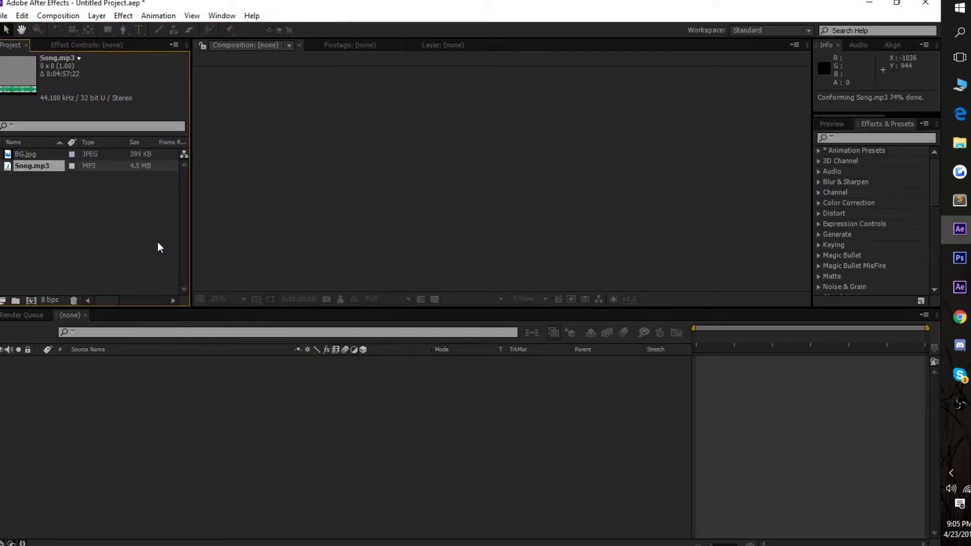
- Import Logo.png and Particles Pack.mp4 into the project
key("ctrl+i")
type("lo")
key("Down")
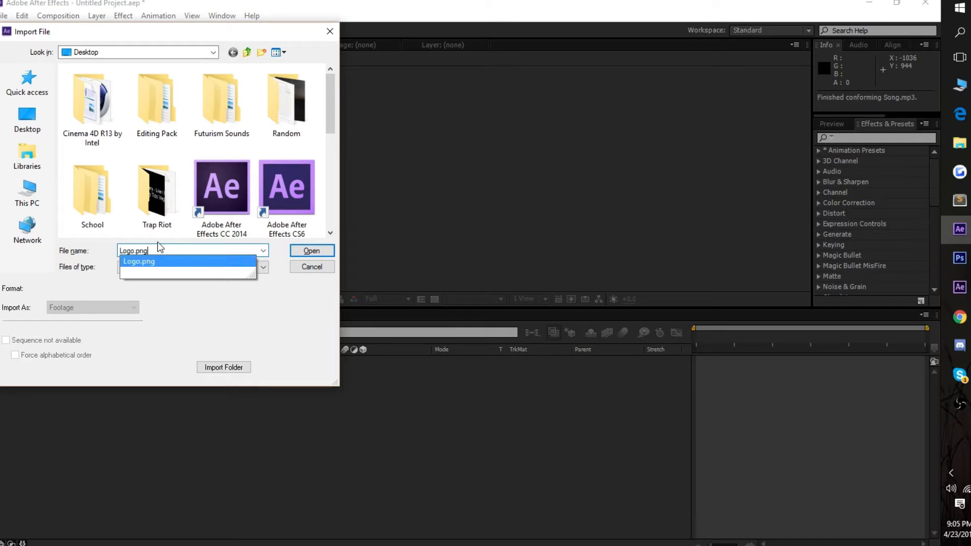
key("Return")
key("ctrl+i")
type("par")
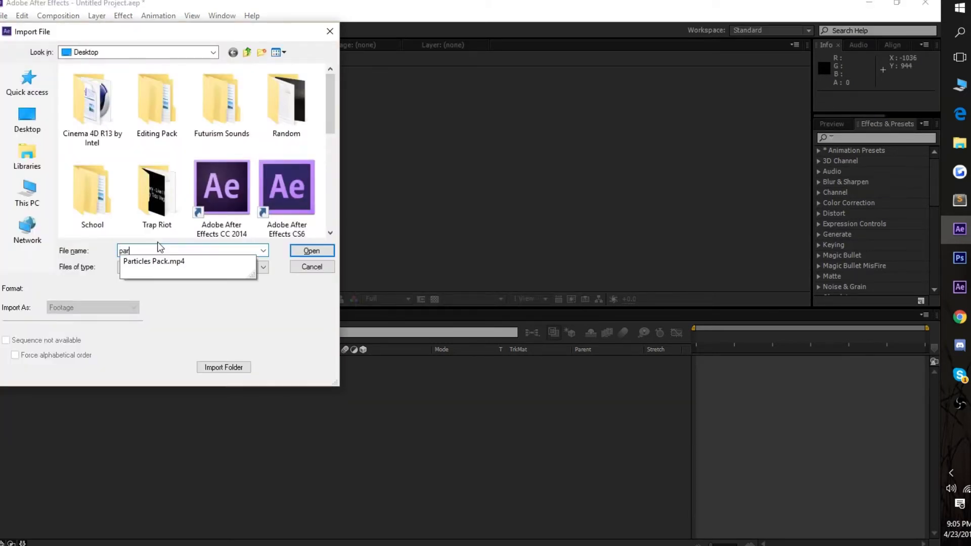
key("Down")
key("Return")
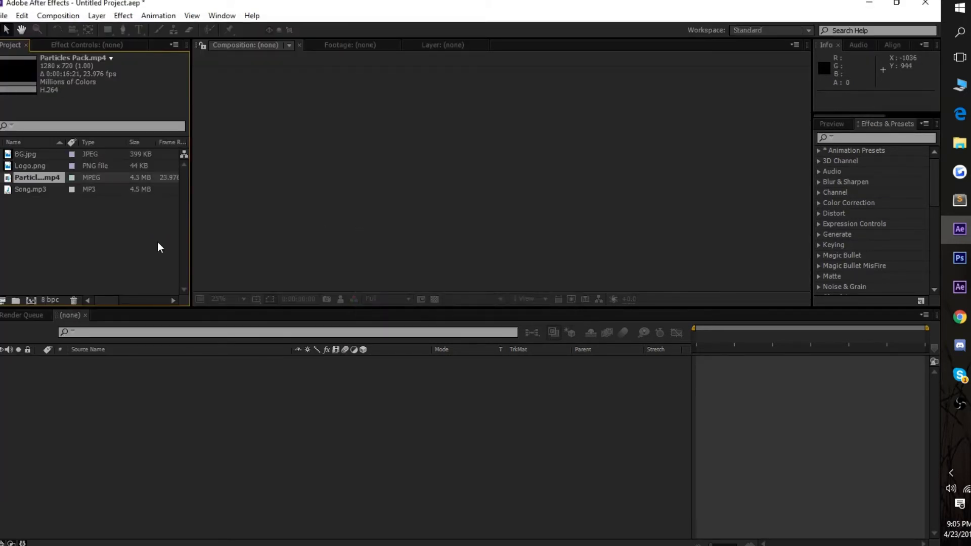
- Create a new composition named Render at 60 fps
left_click(31, 299)
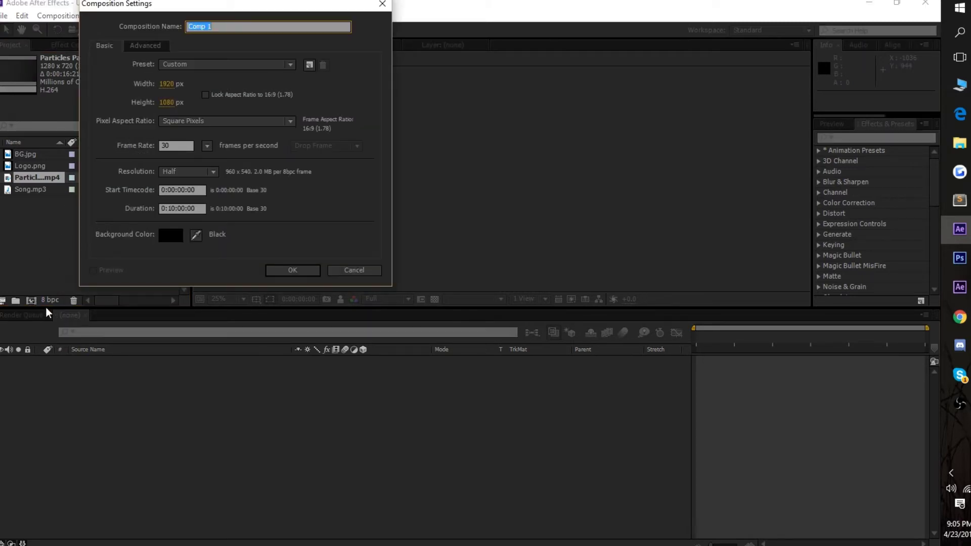
type("Render")
left_click(172, 146)
type("60")
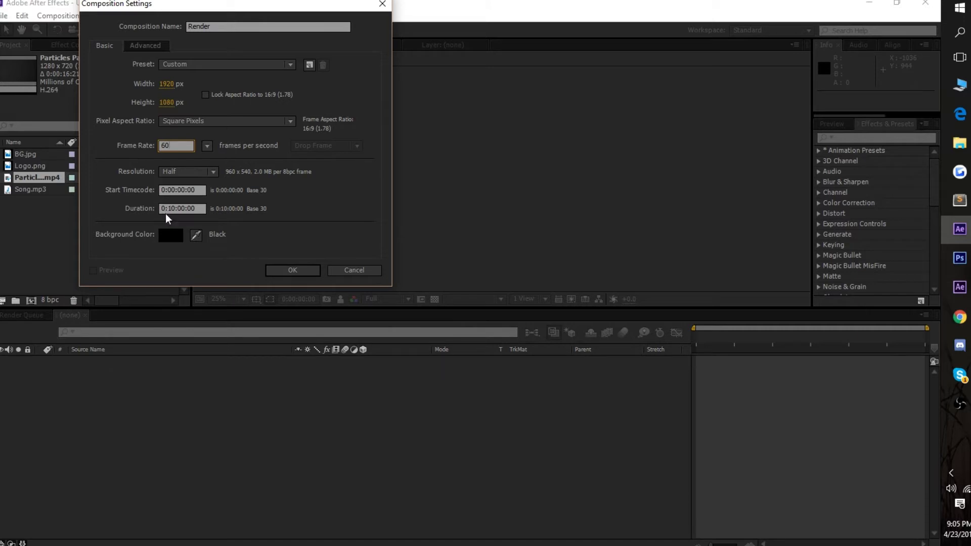
left_click(275, 265)
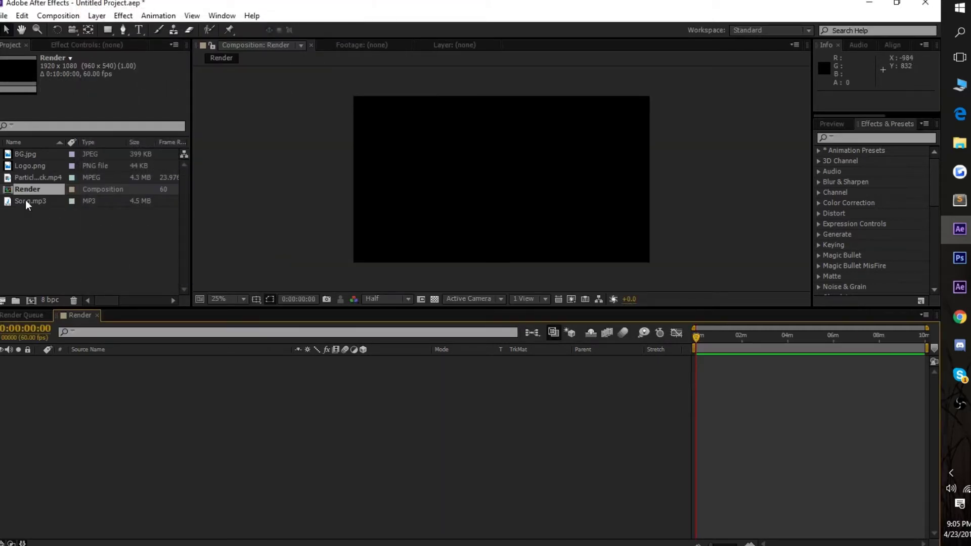
- Add Song.mp3, Particles Pack.mp4 and Logo.png to the Render timeline
left_click_drag(25, 202, 51, 340)
left_click_drag(17, 181, 87, 376)
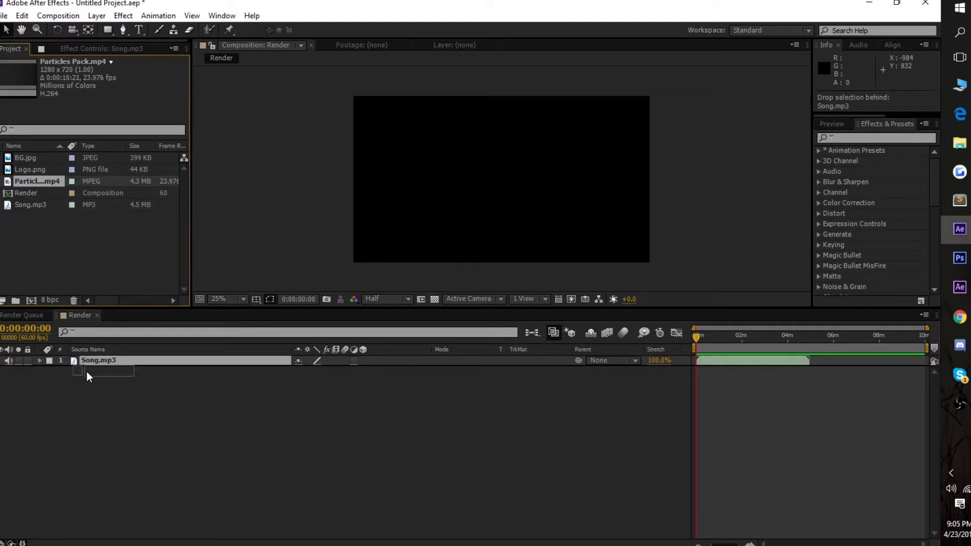
left_click_drag(26, 170, 84, 396)
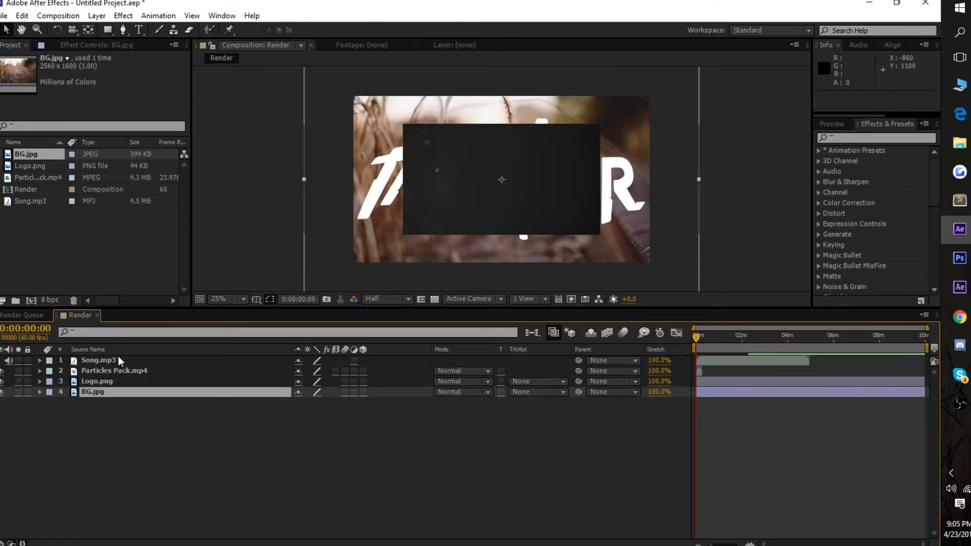
- Reorder layers to Logo.png, Particles Pack.mp4, BG.jpg, Song.mp3 from top to bottom
left_click(118, 371)
left_click(118, 371)
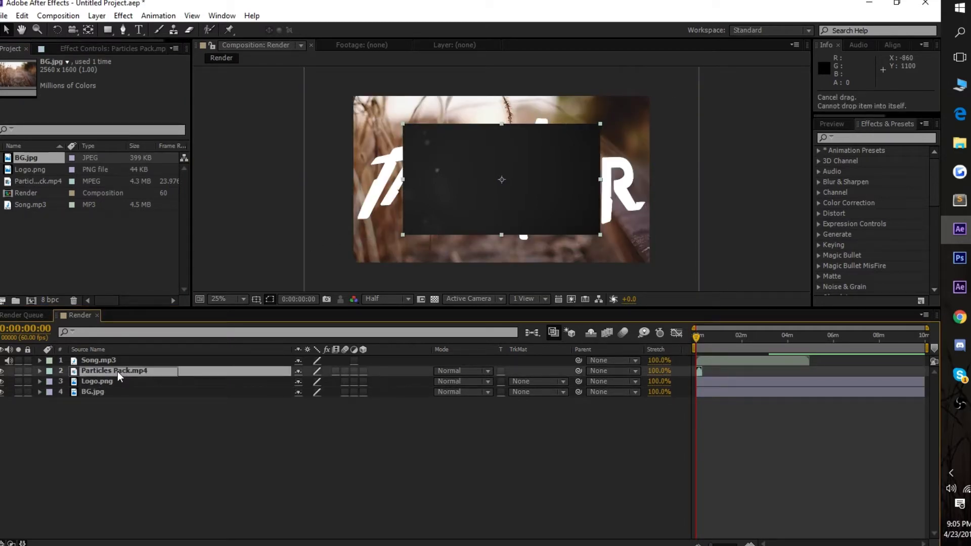
left_click_drag(118, 371, 116, 383)
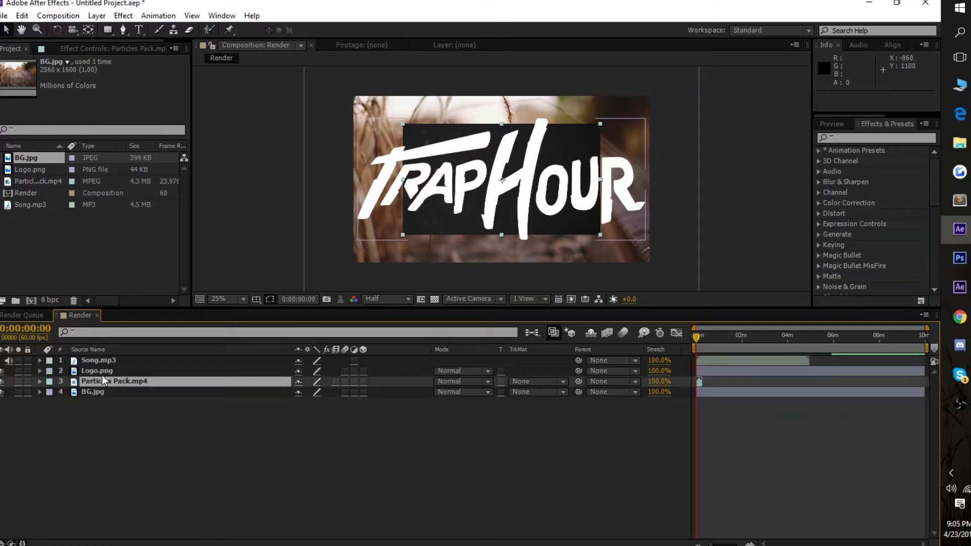
left_click(111, 370)
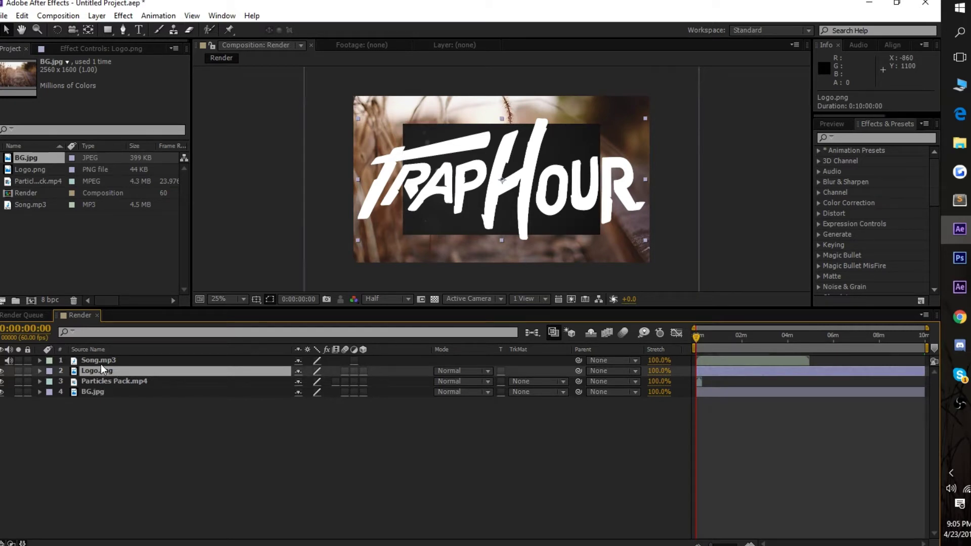
left_click_drag(101, 368, 101, 416)
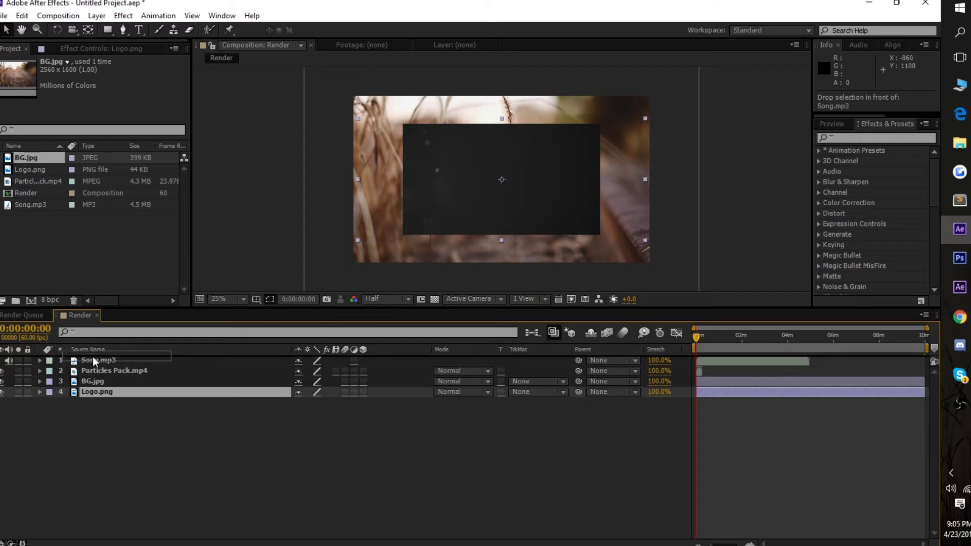
left_click_drag(99, 392, 93, 356)
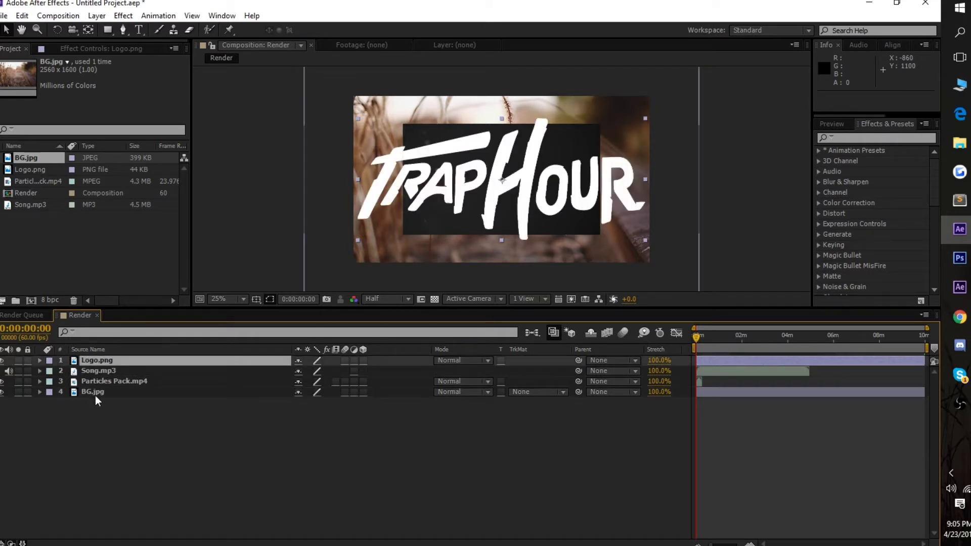
left_click(95, 395)
left_click_drag(98, 371, 98, 396)
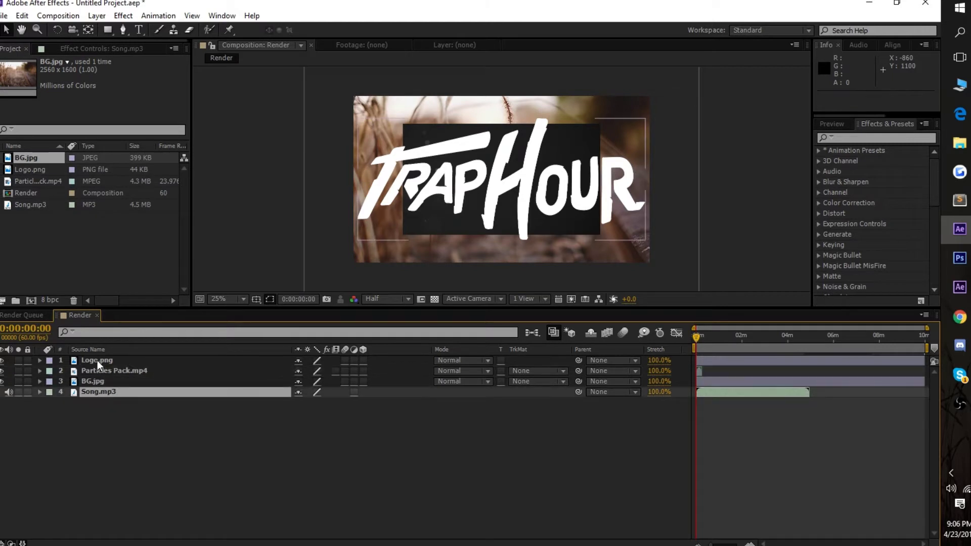
- Scale the Logo.png layer down to 40%
left_click(97, 359)
key("s")
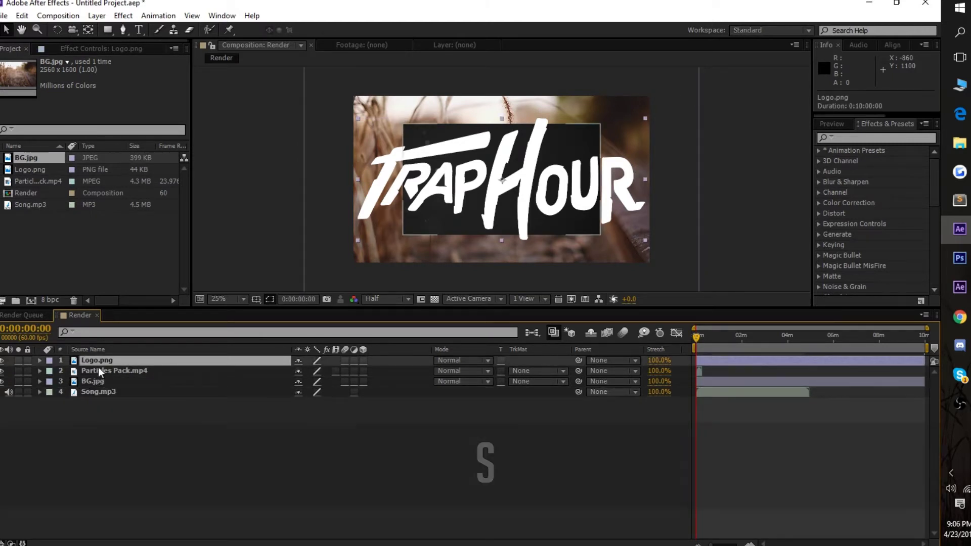
left_click_drag(331, 370, 302, 380)
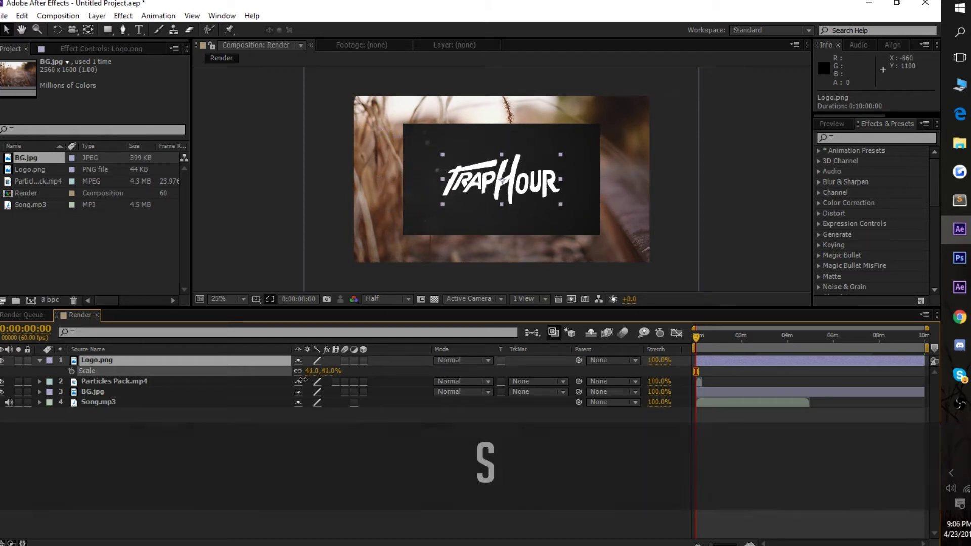
left_click(107, 432)
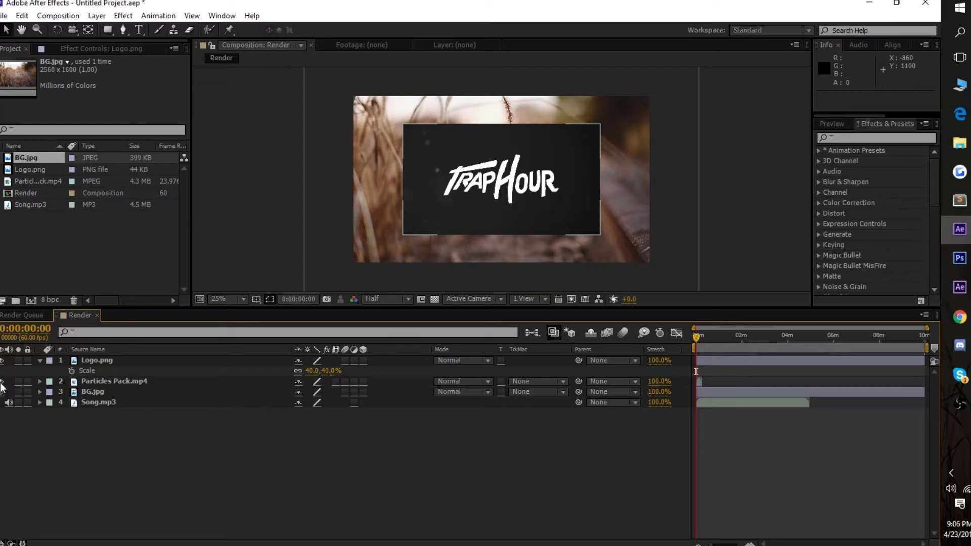
- Scale Particles Pack.mp4 up to 168% and set its blend mode to Screen
left_click(113, 381)
key("s")
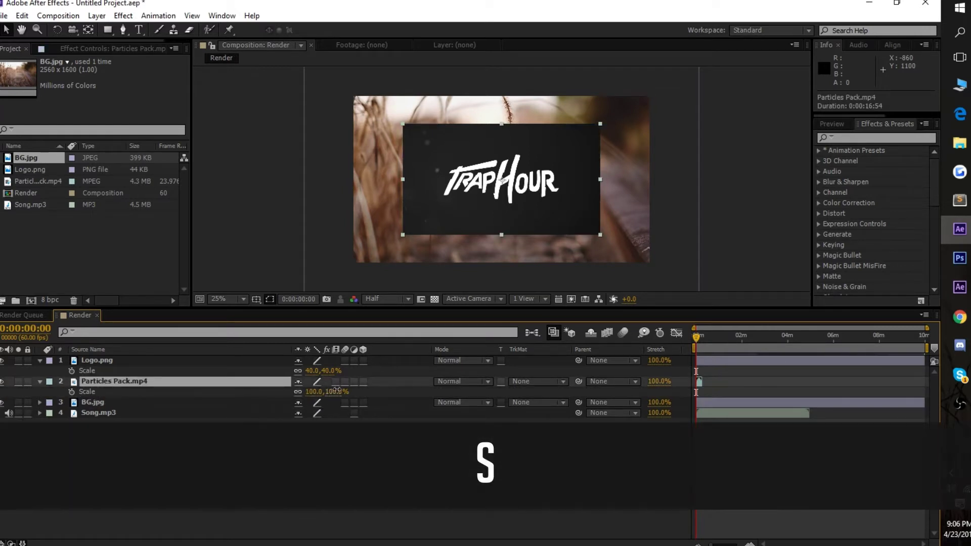
left_click_drag(336, 391, 371, 383)
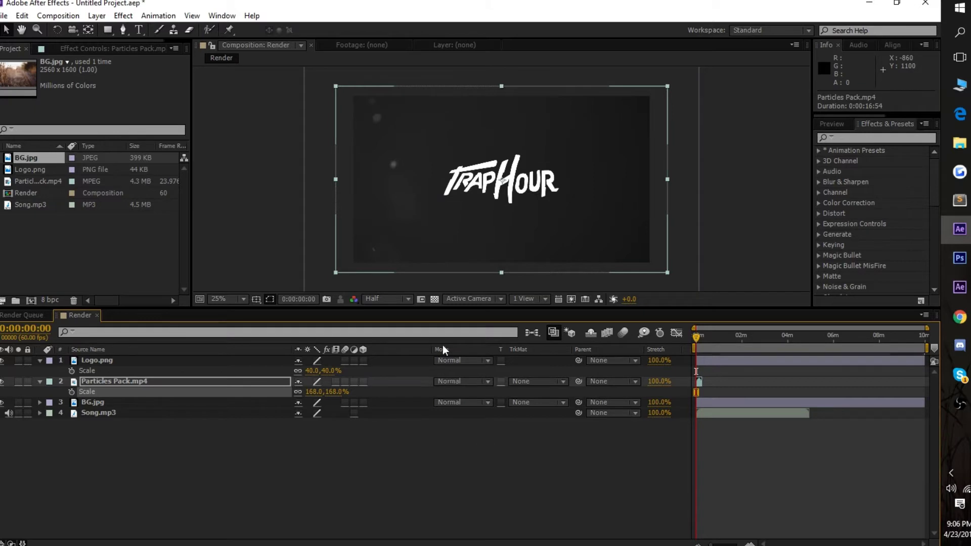
left_click(457, 381)
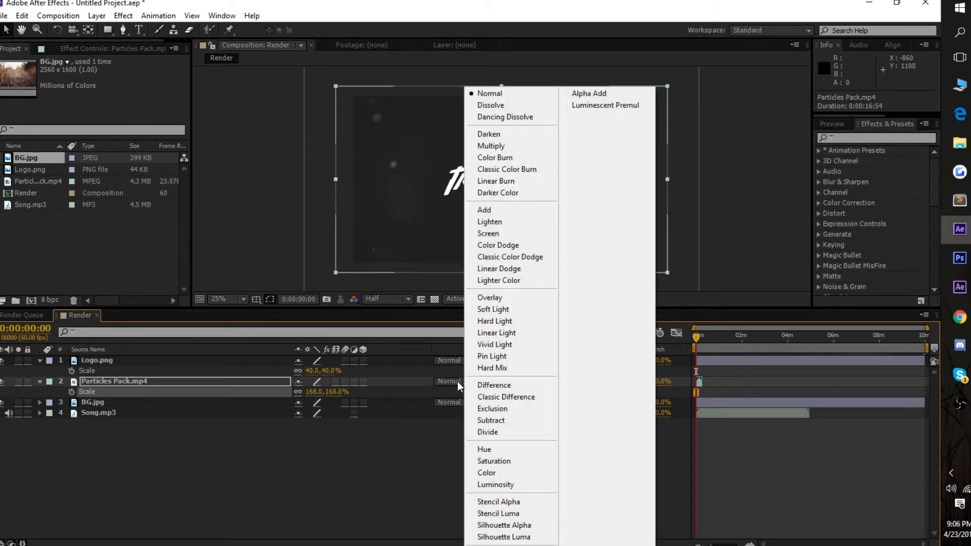
left_click(487, 233)
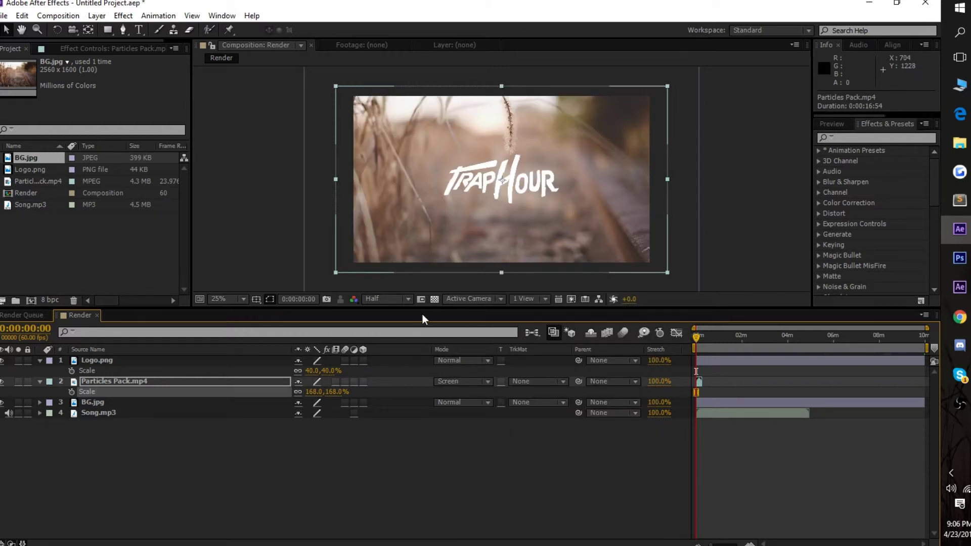
- Lower BG.jpg's opacity to 38% and set the current time to 0:00:01:37
left_click(138, 405)
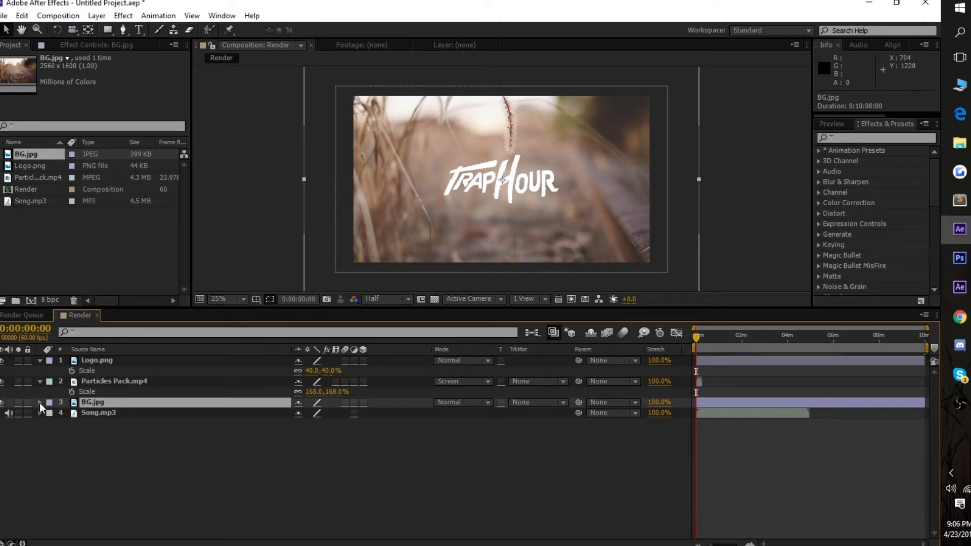
left_click(40, 402)
left_click(51, 413)
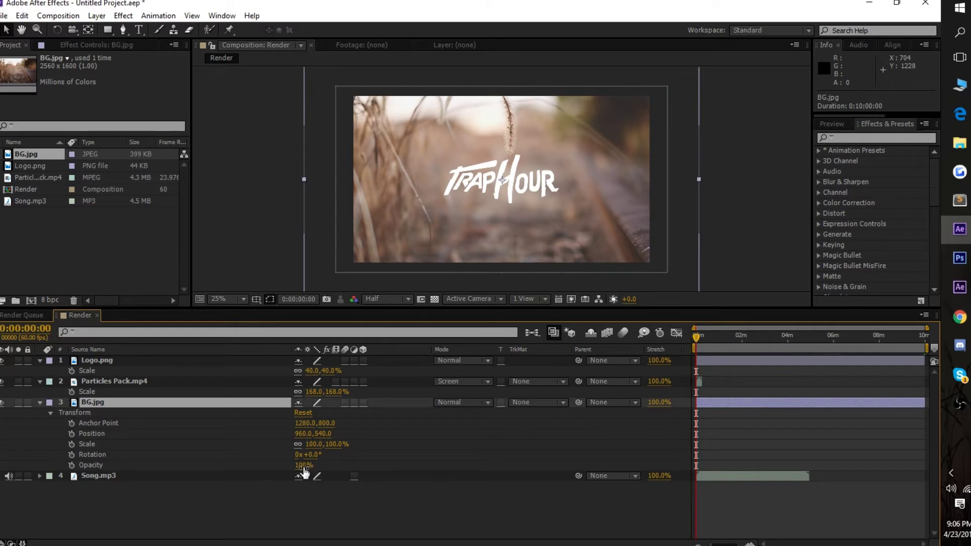
left_click_drag(304, 465, 258, 465)
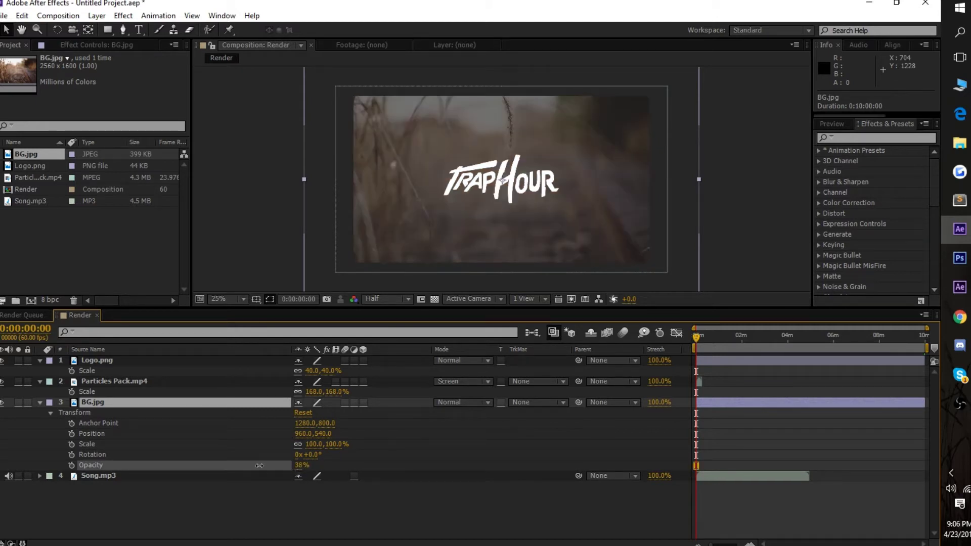
left_click(696, 336)
left_click(698, 338)
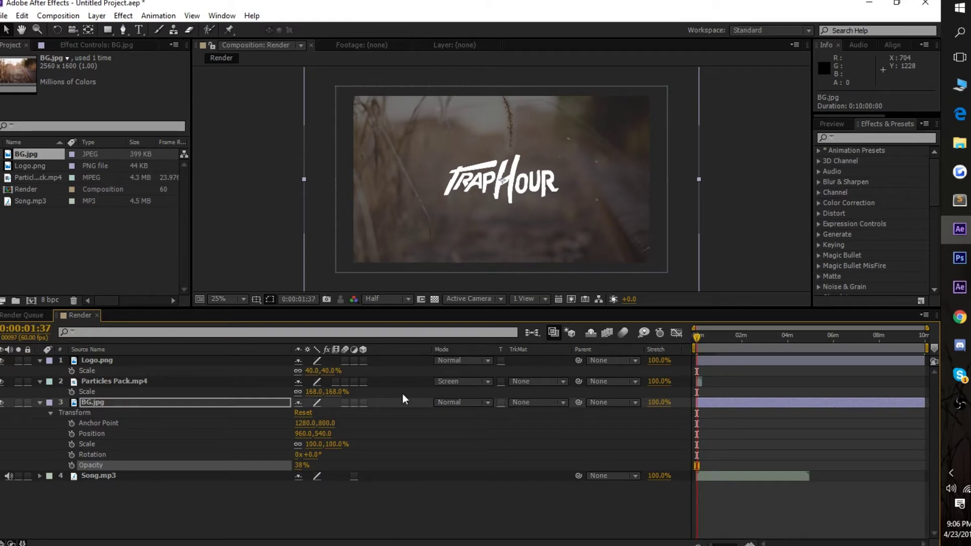
left_click(39, 403)
- Interpret the Particles Pack.mp4 footage to loop 30 times
right_click(22, 178)
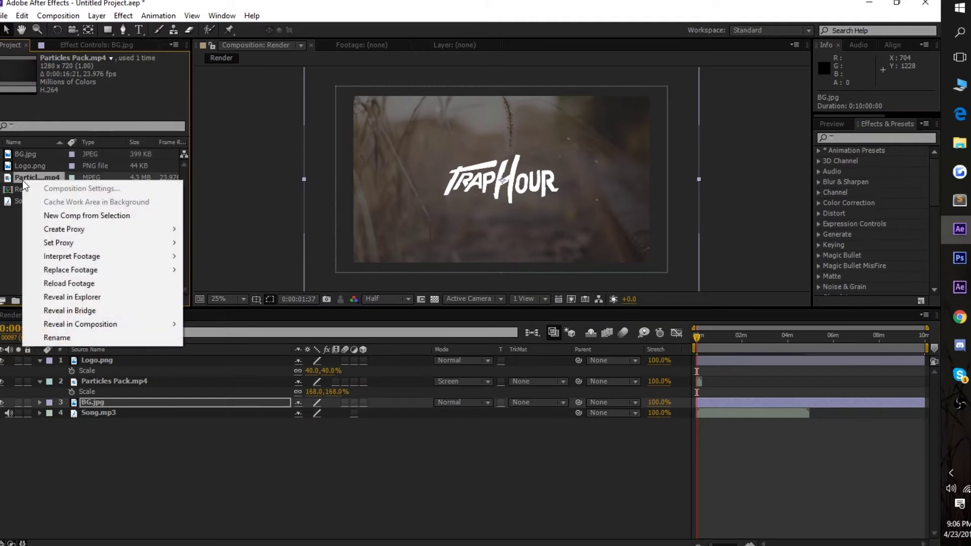
mouse_move(53, 259)
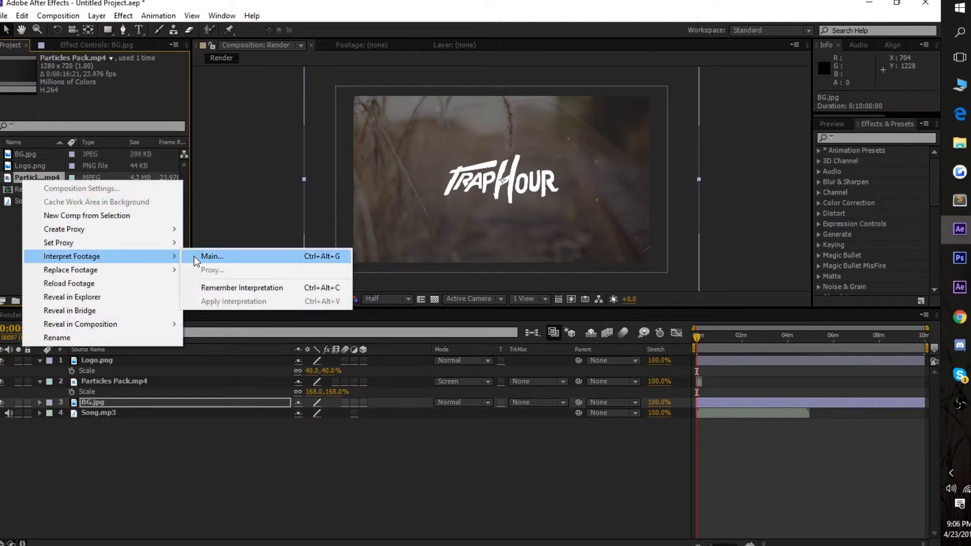
left_click(208, 255)
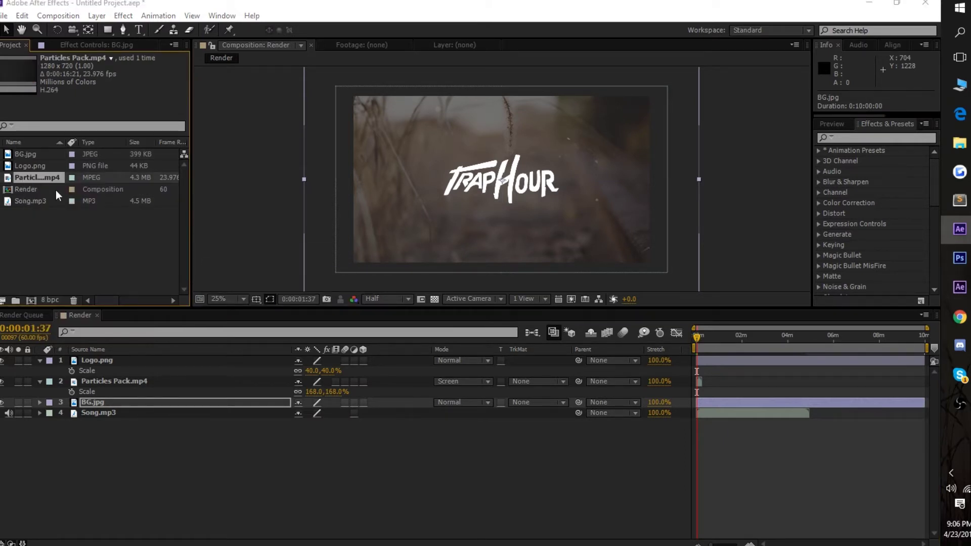
left_click(163, 418)
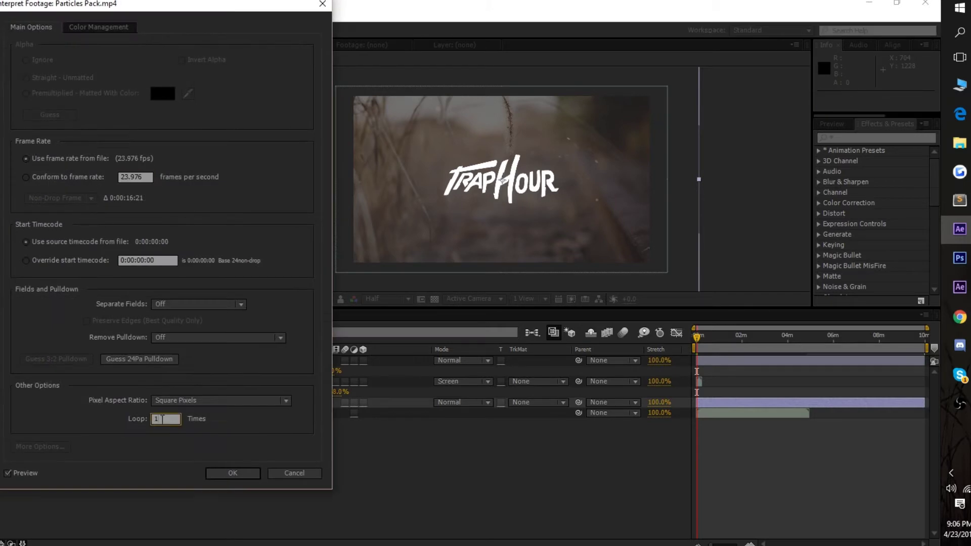
key("Return")
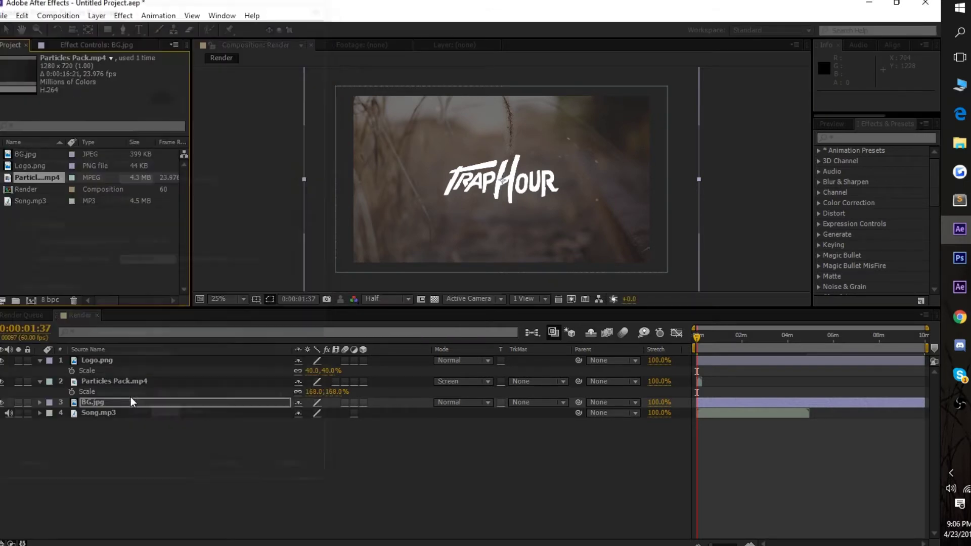
- Collapse the Particles and Logo scale properties and deselect all layers
left_click(706, 383)
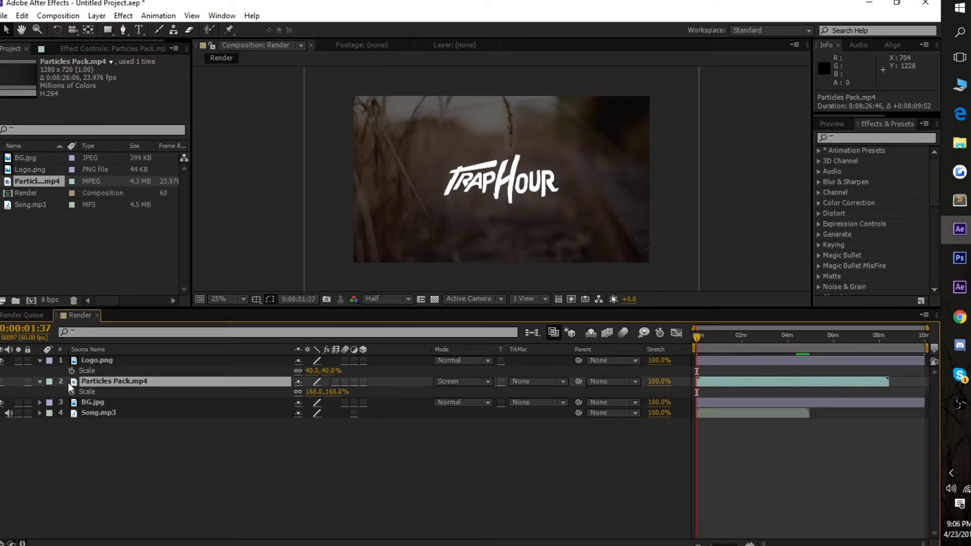
left_click(39, 382)
left_click(39, 360)
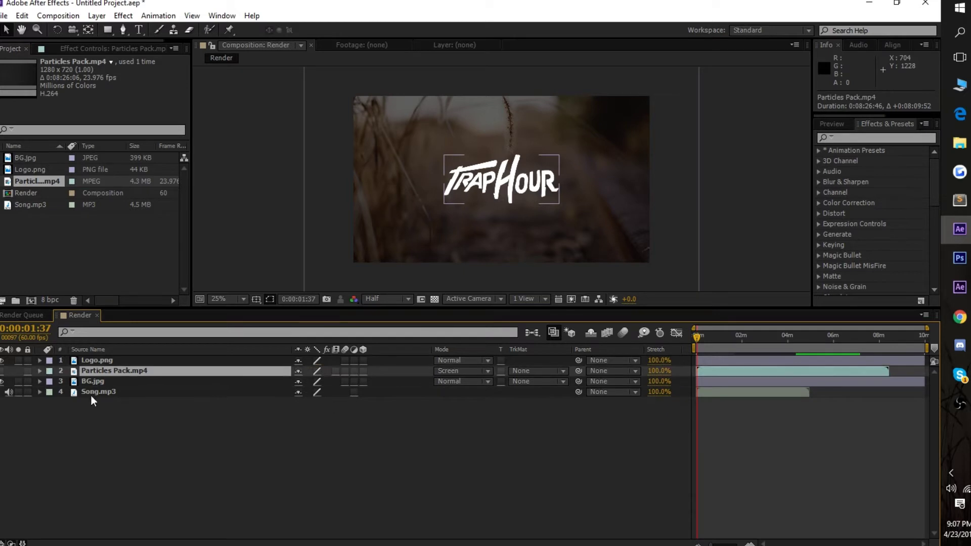
left_click(142, 456)
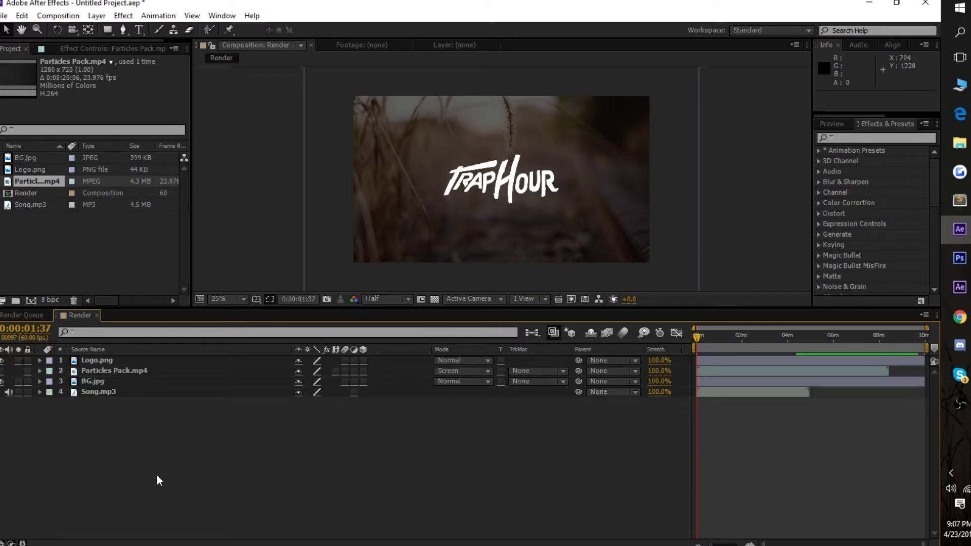
left_click(854, 138)
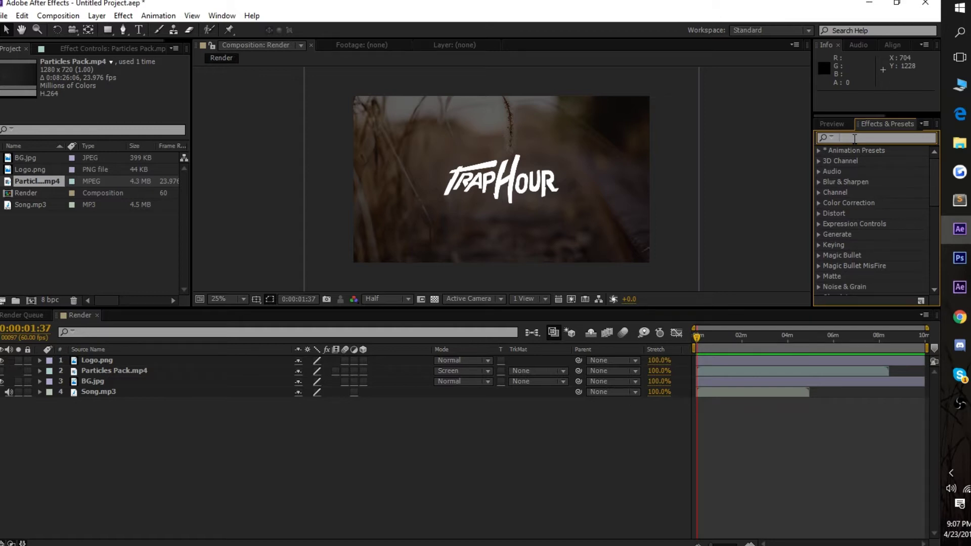
- Add a new solid layer named Sound Keys to the composition
right_click(334, 447)
mouse_move(503, 317)
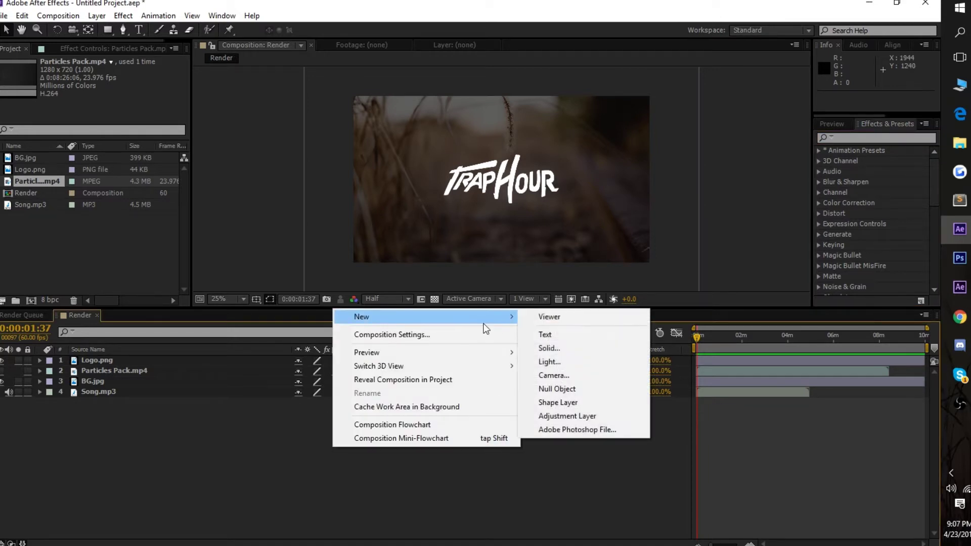
left_click(541, 349)
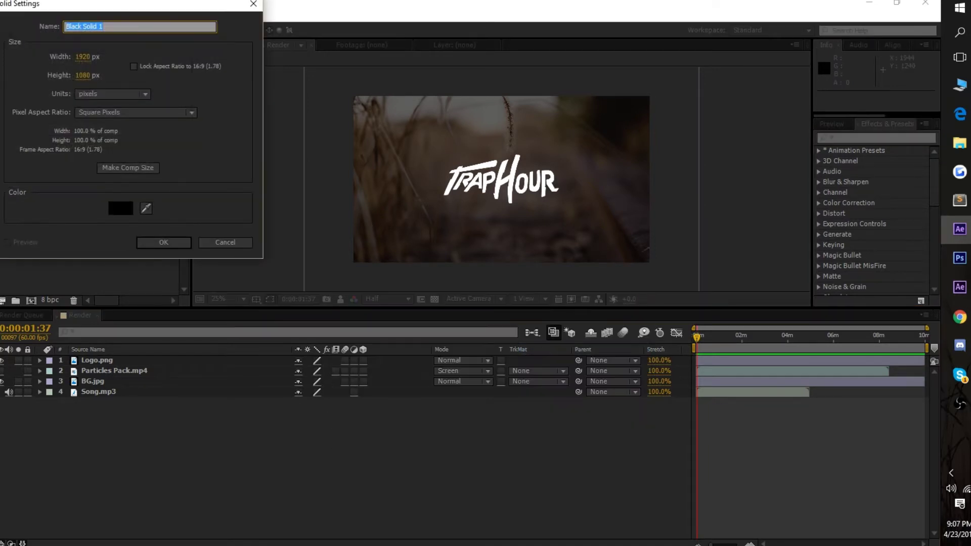
type("Sound Key")
type("s")
key("Return")
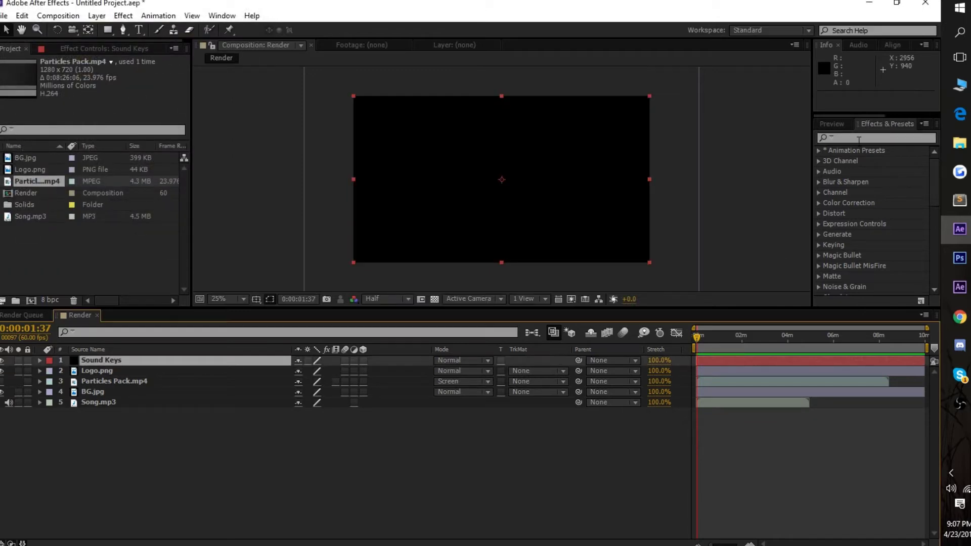
- Apply the Sound Keys effect to the Sound Keys solid with Song.mp3 as its audio layer
left_click(858, 139)
type("sound")
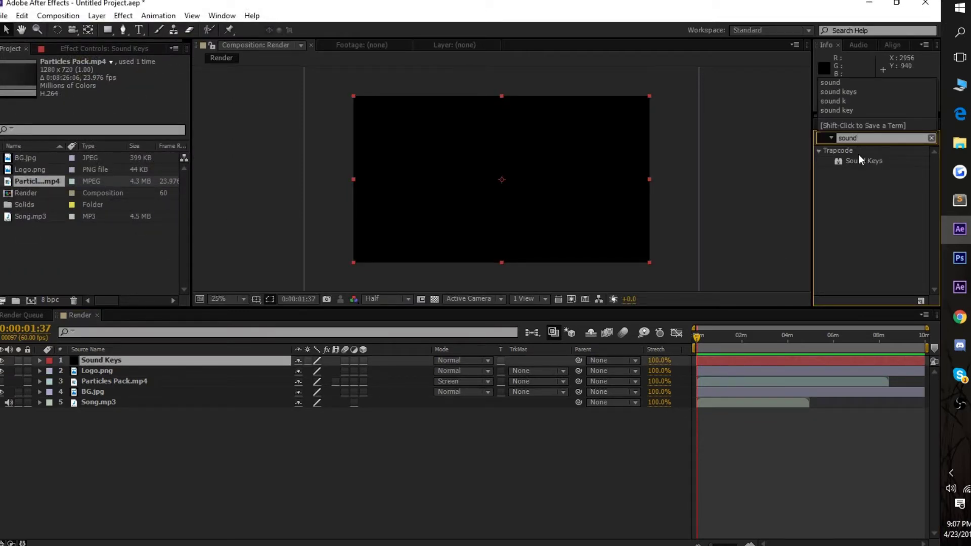
left_click_drag(858, 159, 214, 361)
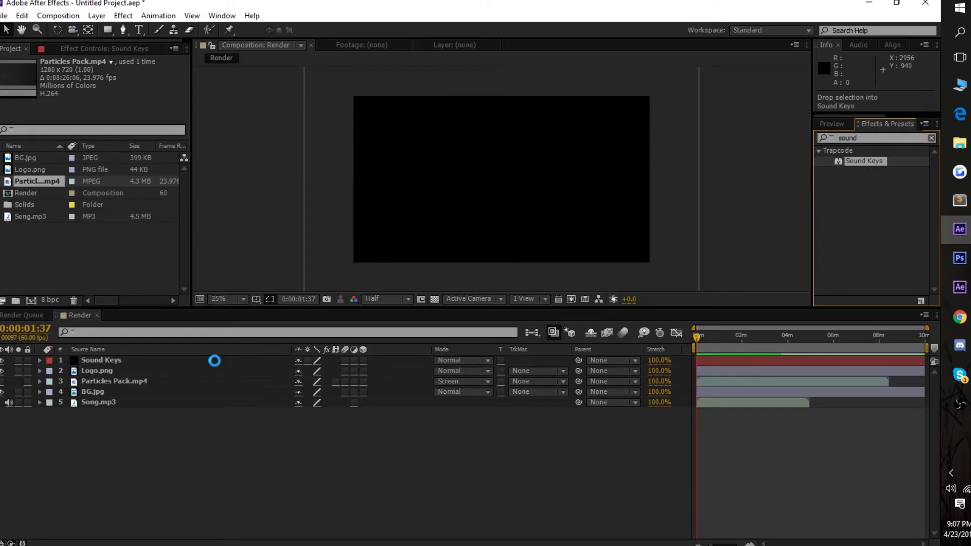
left_click(127, 81)
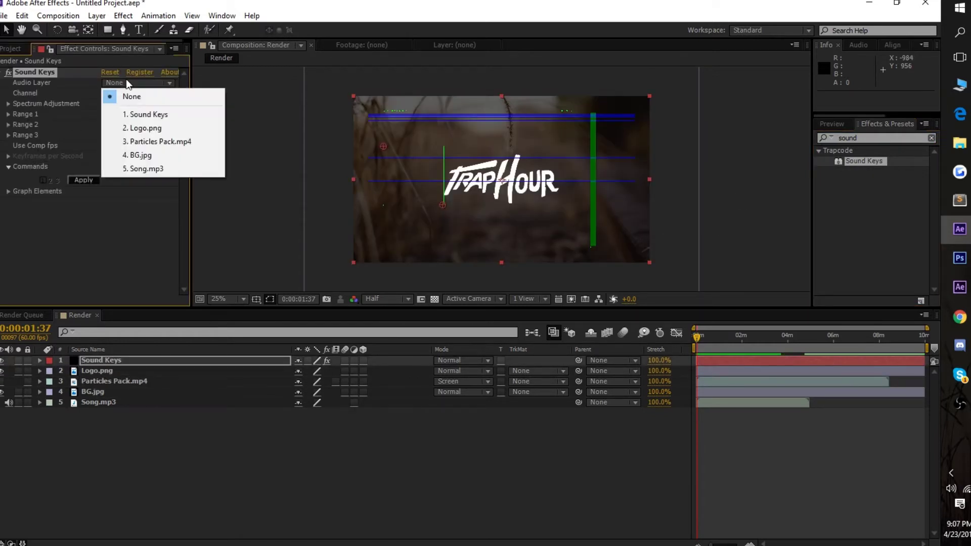
left_click(147, 168)
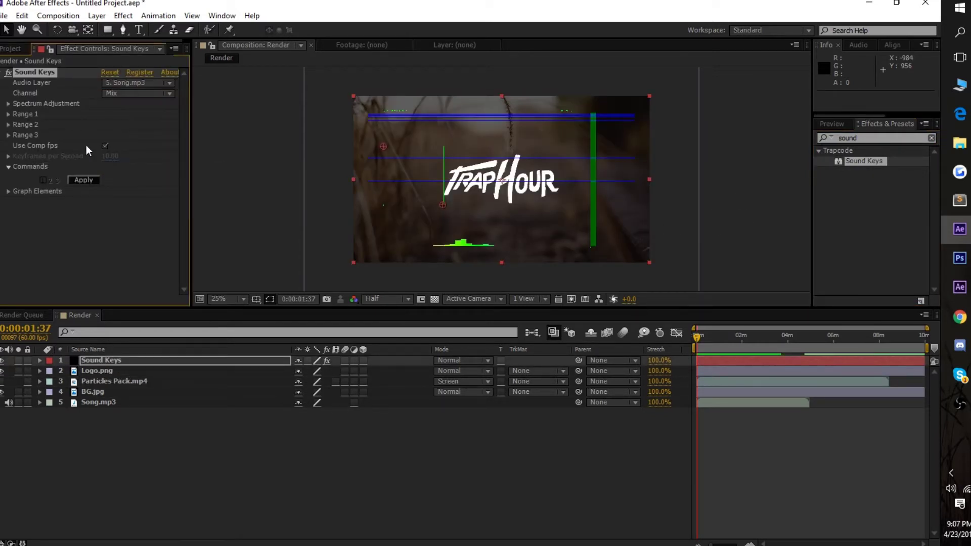
- Set Range 1 Corner 1 to 100,100 and Corner 2 to 500,700
left_click(9, 115)
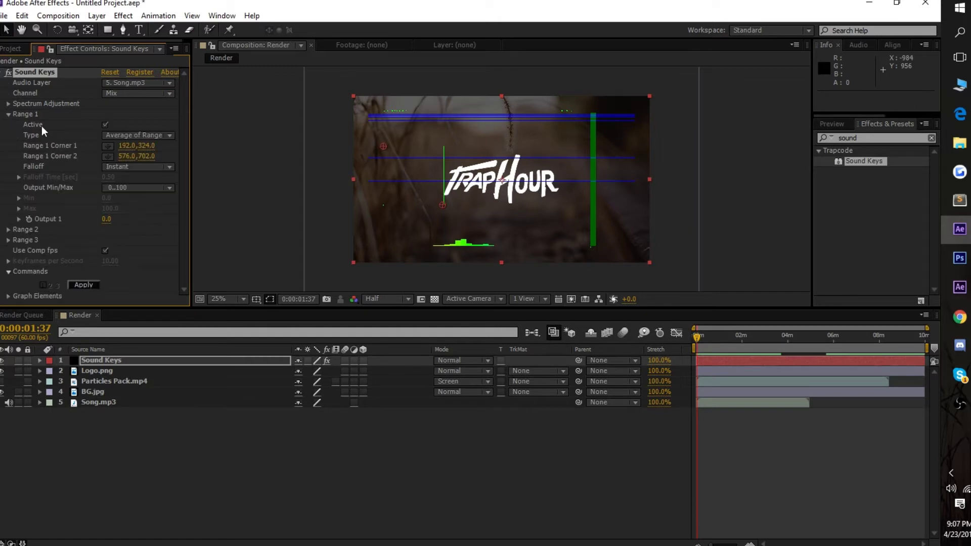
left_click(126, 145)
key("Tab")
type("1")
key("Tab")
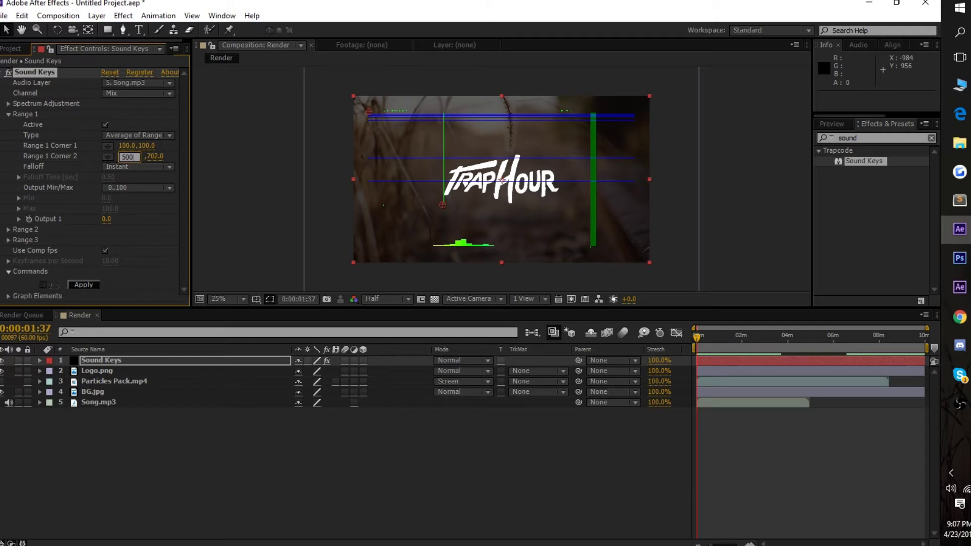
key("Tab")
type("7")
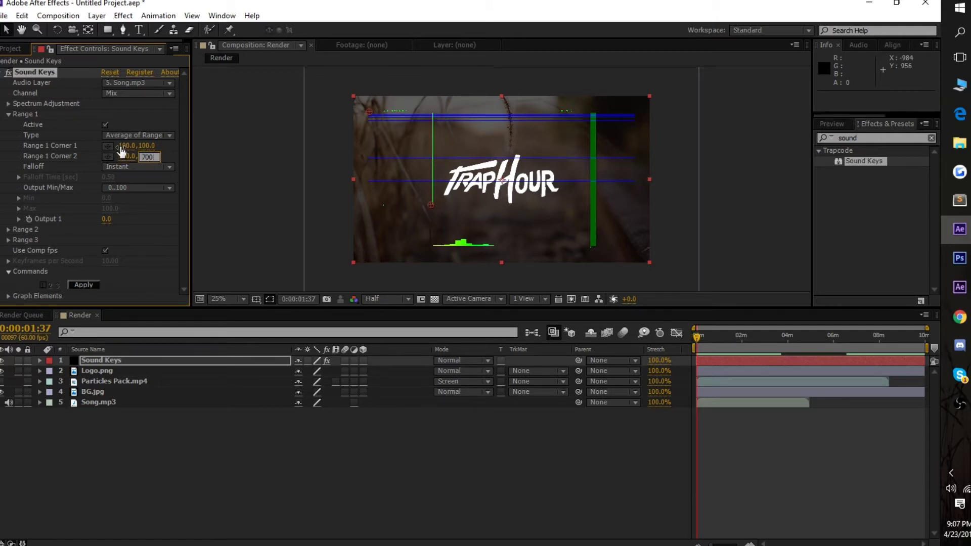
left_click(241, 500)
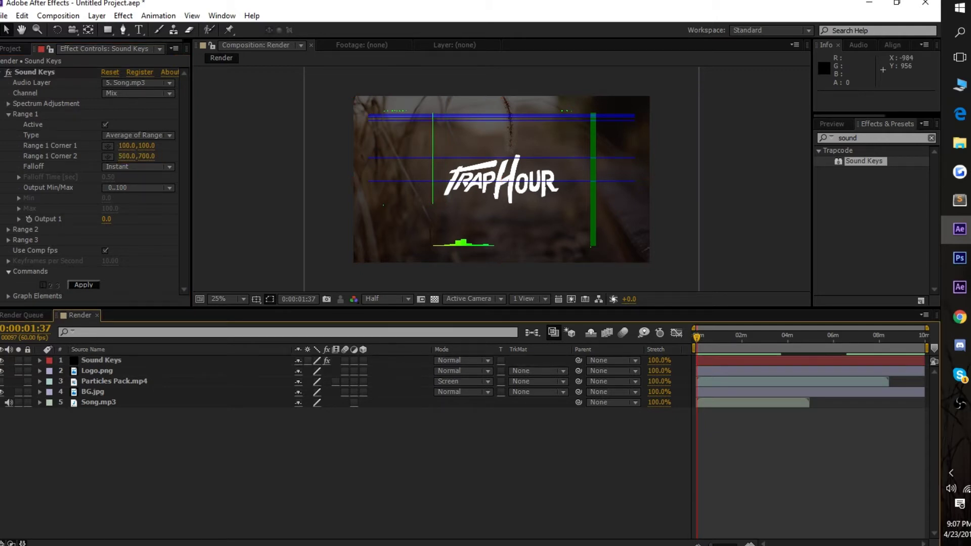
- Shorten the work area to about five minutes and generate the sound keyframes
left_click_drag(930, 347, 813, 360)
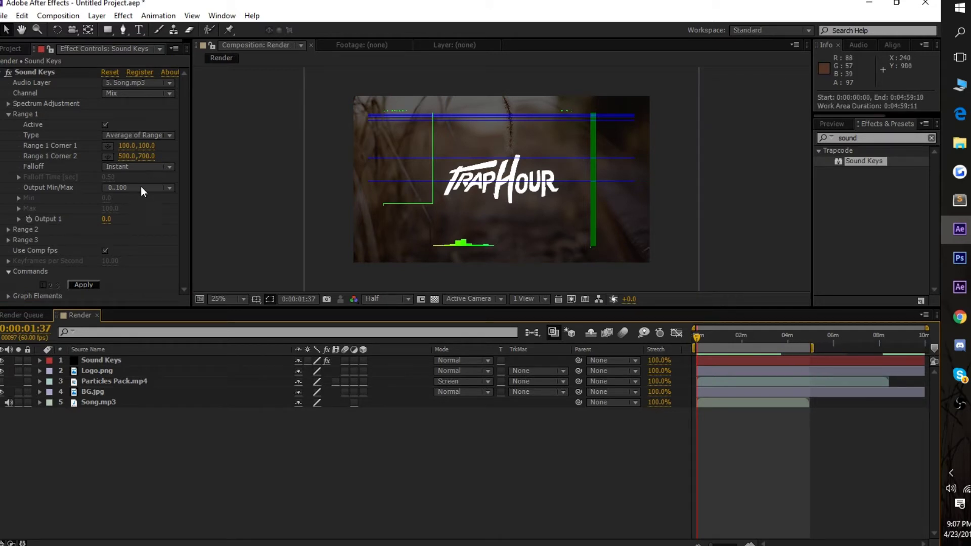
left_click(95, 286)
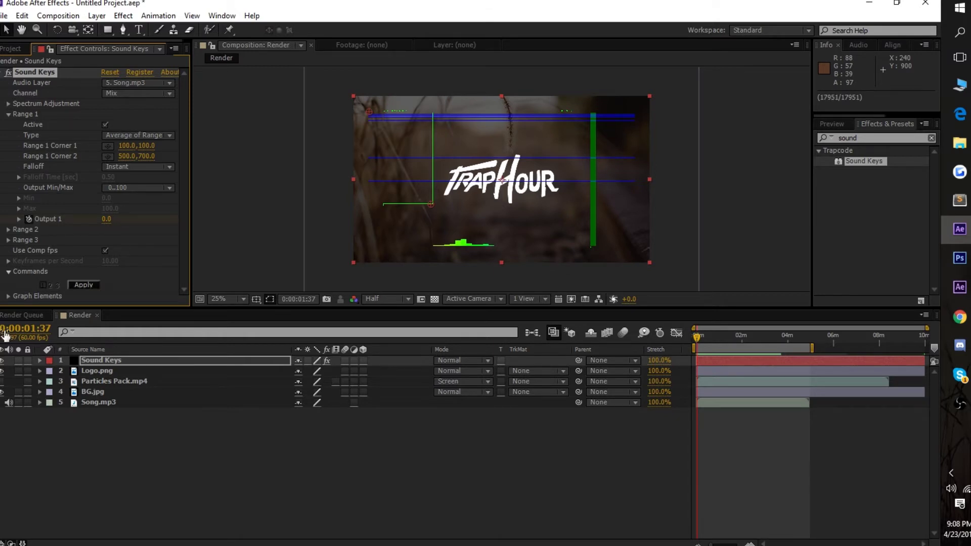
left_click(2, 75)
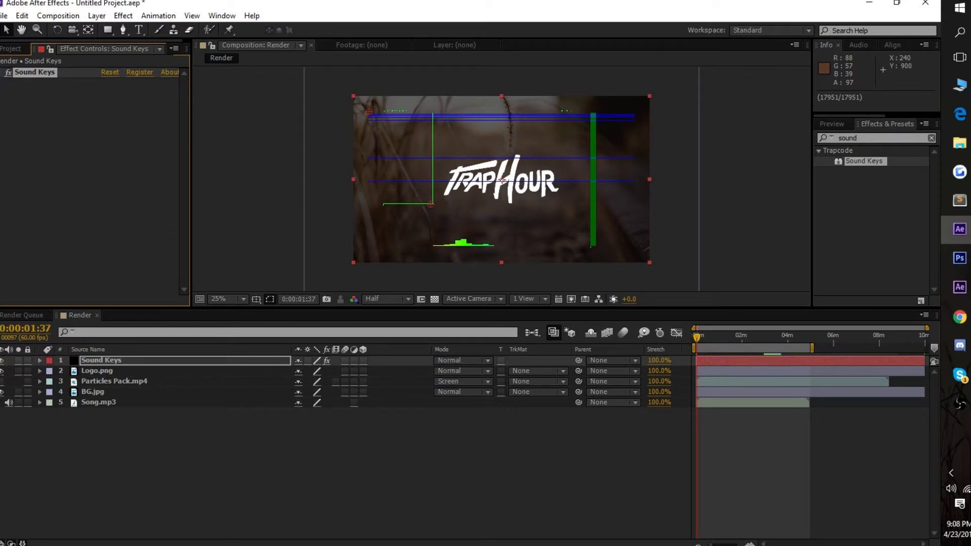
- Hide the Sound Keys layer and reveal Particles opacity alongside Sound Keys Range 1 Output 1
left_click(2, 361)
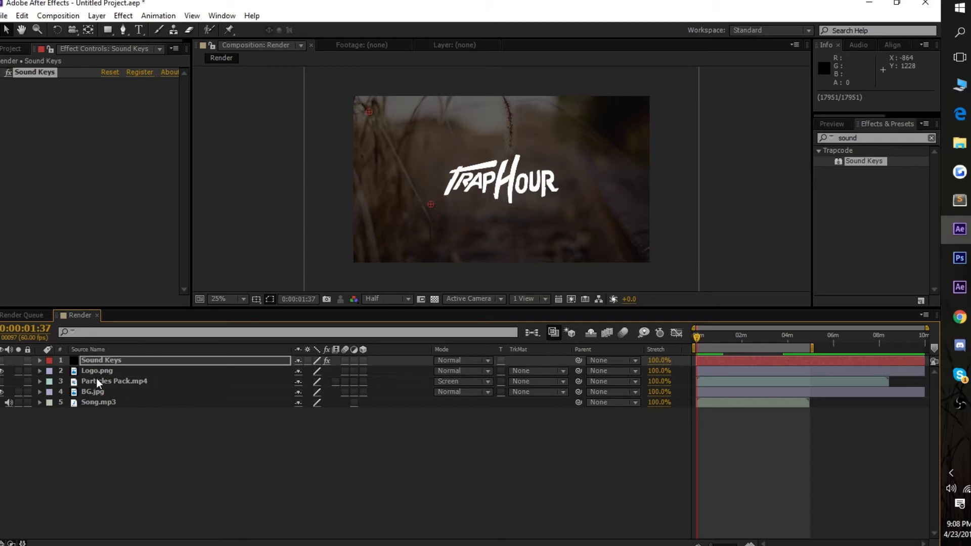
left_click(39, 381)
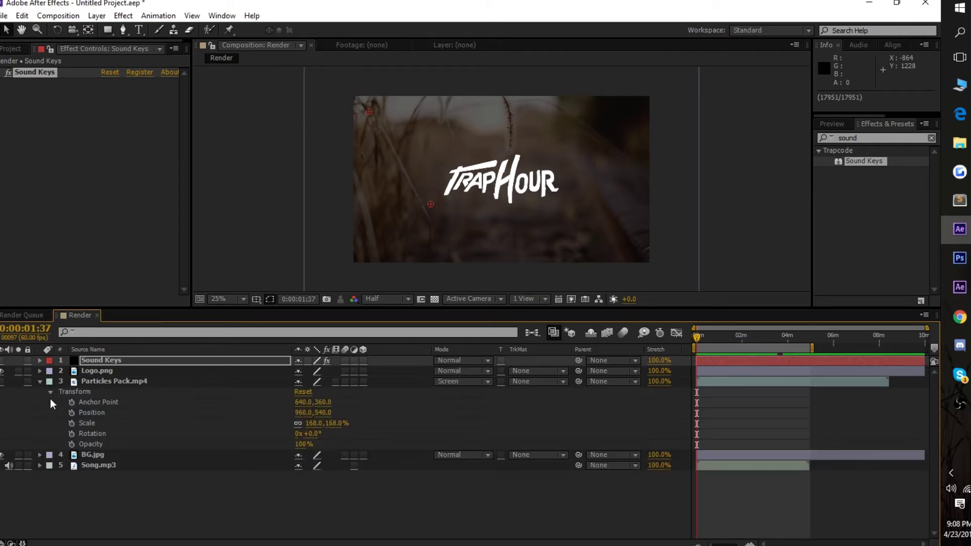
left_click(72, 443, "ctrl+alt")
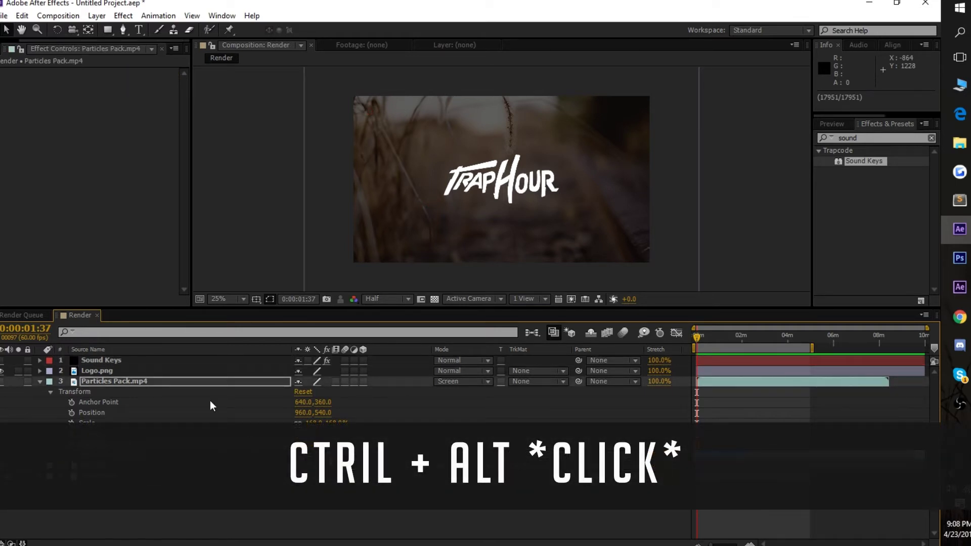
left_click(39, 360)
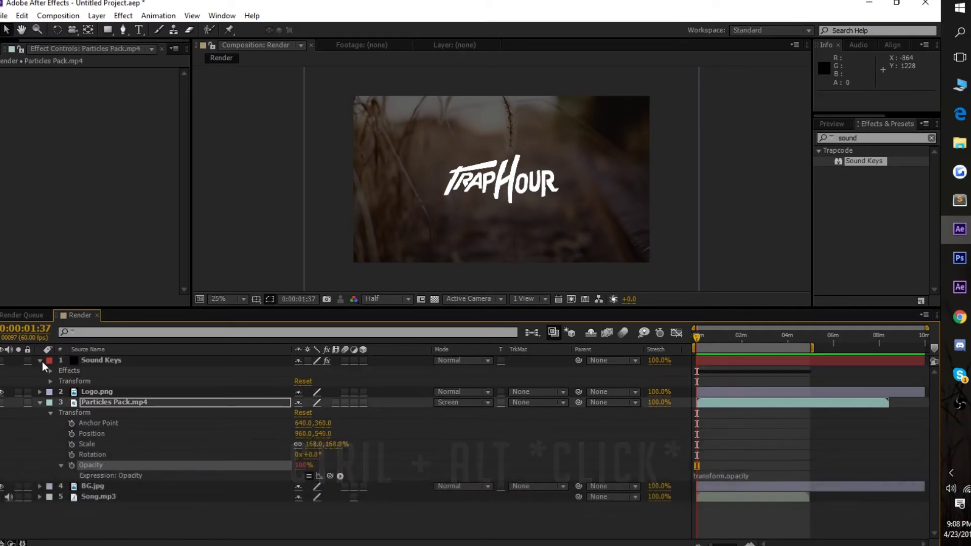
left_click(50, 371)
left_click(61, 381)
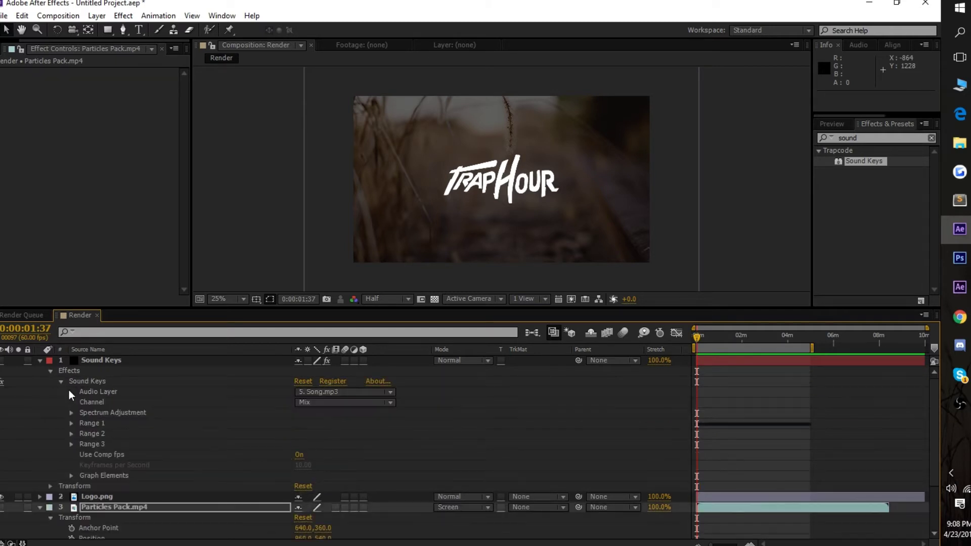
left_click(71, 423)
scroll(94, 437, "down", 2)
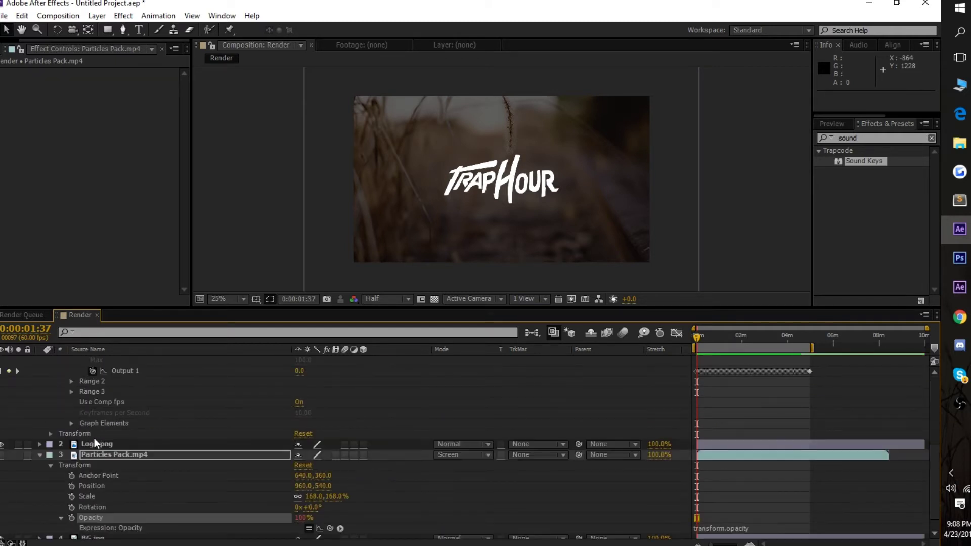
- Link Particles Pack opacity to Sound Keys Output 1 multiplied by 2
mouse_move(330, 528)
left_mouse_down()
mouse_move(191, 427)
mouse_move(174, 375)
left_mouse_up()
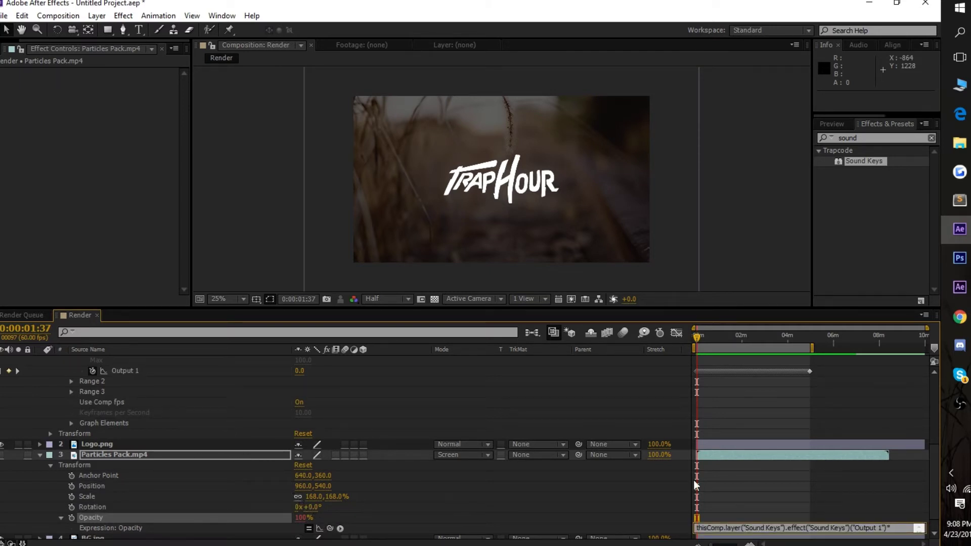
type("2")
left_click(771, 488)
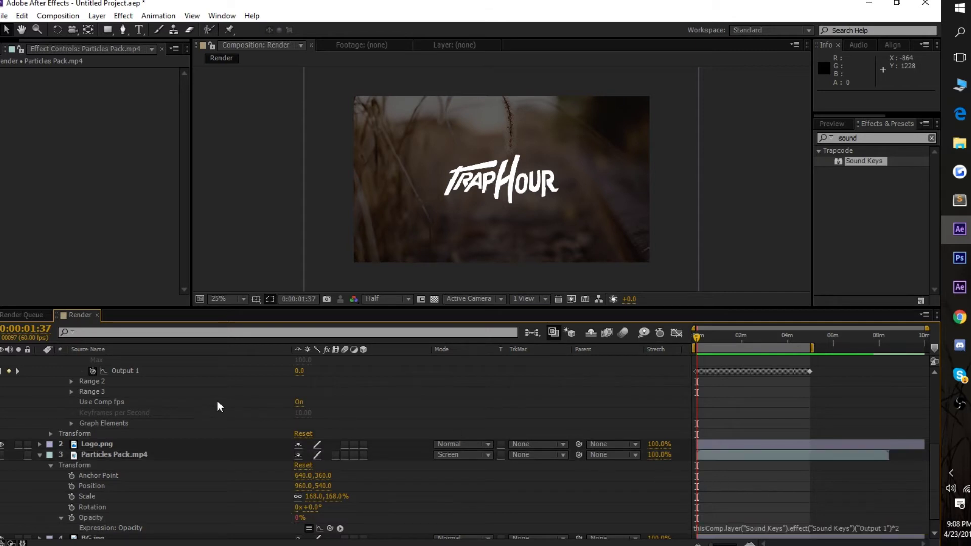
scroll(154, 403, "up", 5)
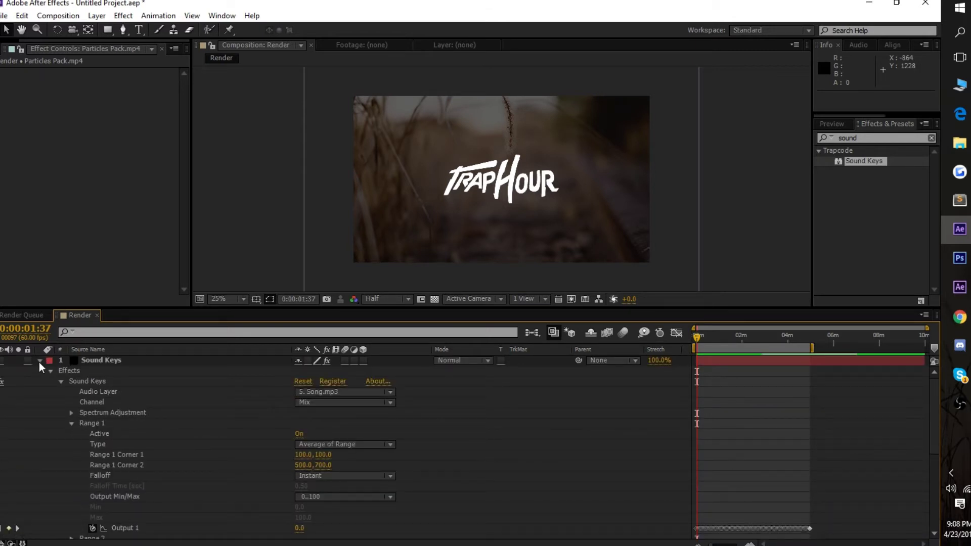
left_click(41, 362)
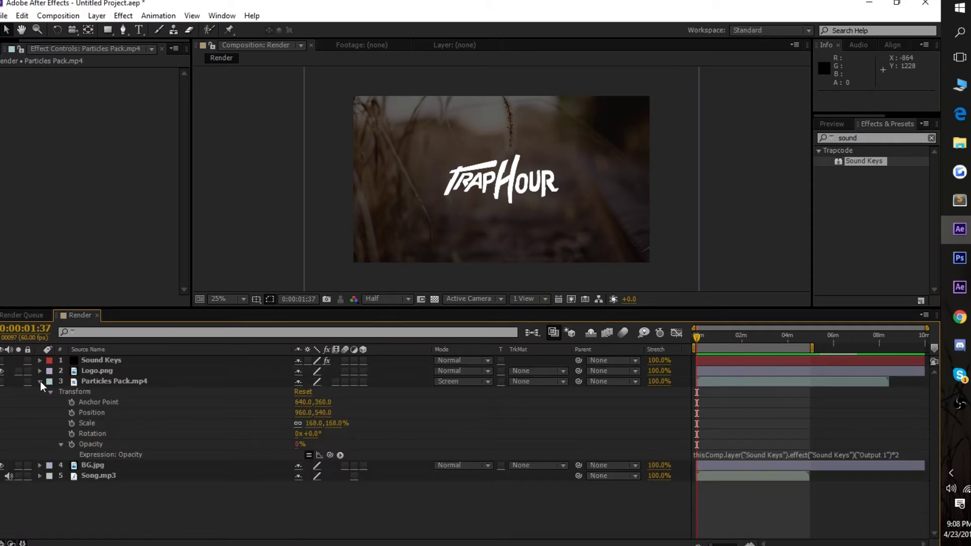
- Show Song.mp3's audio waveform in the timeline
left_click(41, 381)
left_click(103, 402)
left_click(39, 403)
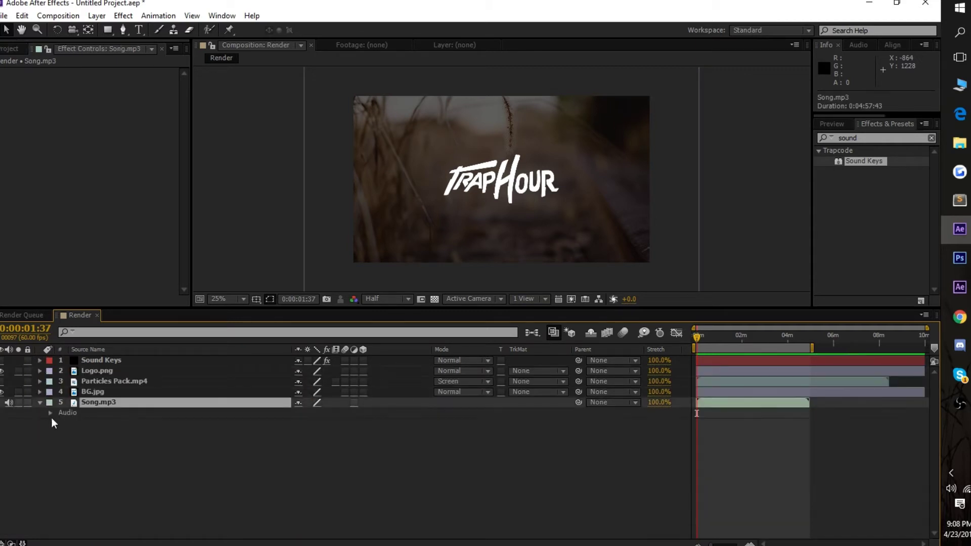
left_click(49, 417)
left_click(50, 414)
left_click(62, 433)
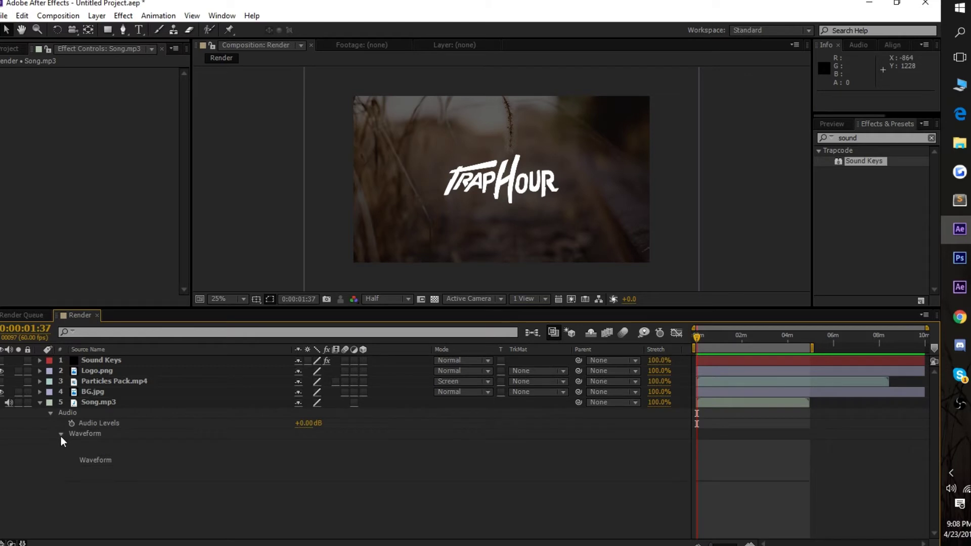
- Scrub through the song, re-enable Particles Pack, and set the time to 0:00:32:21
left_click_drag(712, 339, 709, 341)
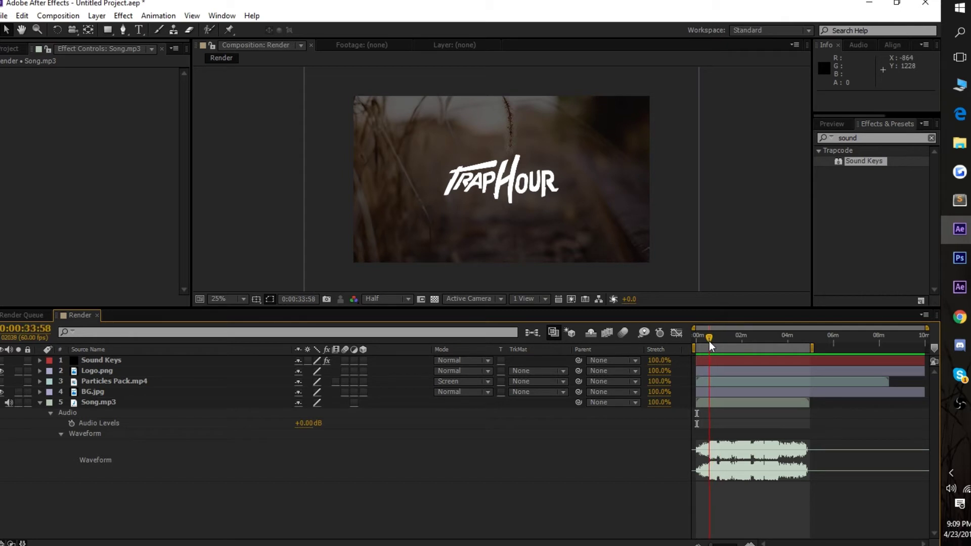
left_click_drag(709, 341, 712, 341)
left_click_drag(710, 338, 718, 350)
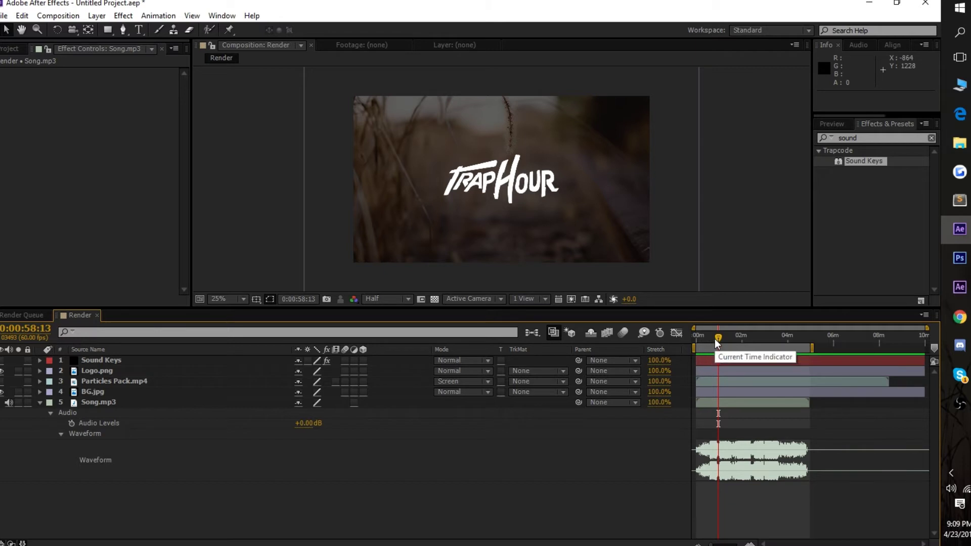
left_click(3, 382)
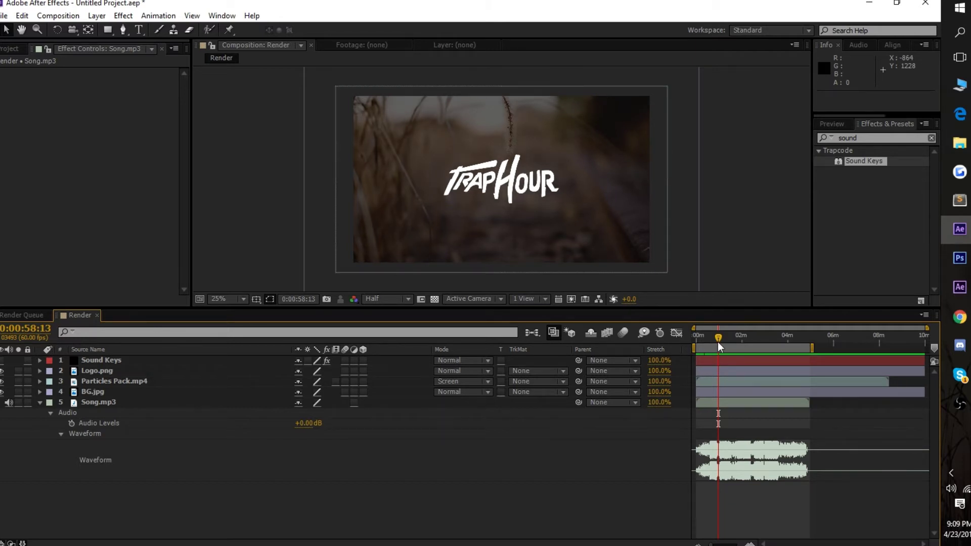
left_click_drag(717, 338, 708, 337)
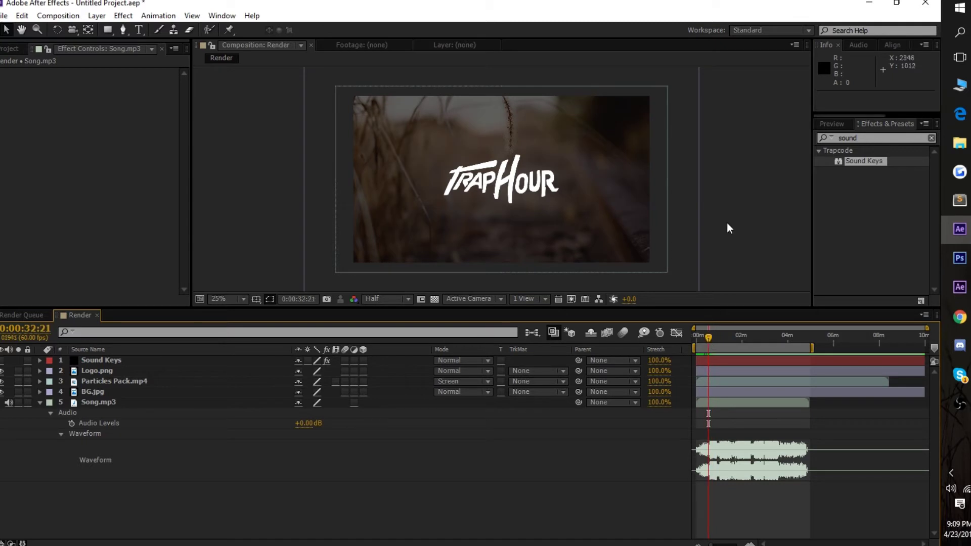
- Set the preview frame rate to 60, run a RAM preview, then stop it and switch to File Explorer
key("KP_0")
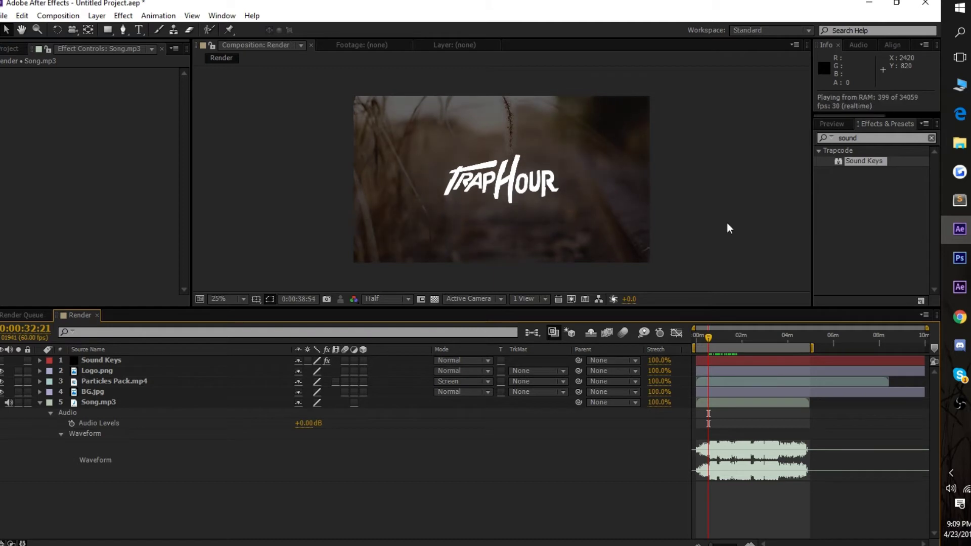
left_click(839, 123)
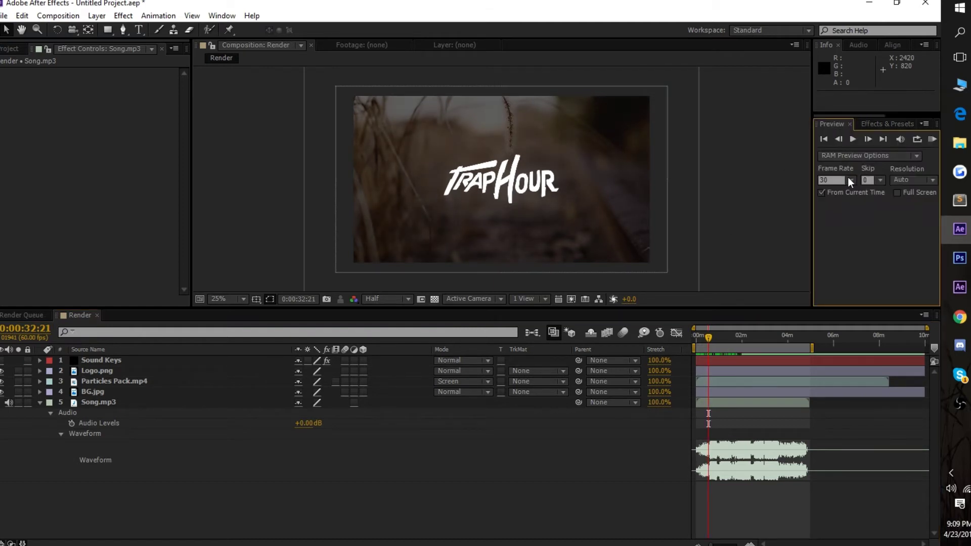
left_click(849, 181)
left_click(839, 290)
left_click(931, 138)
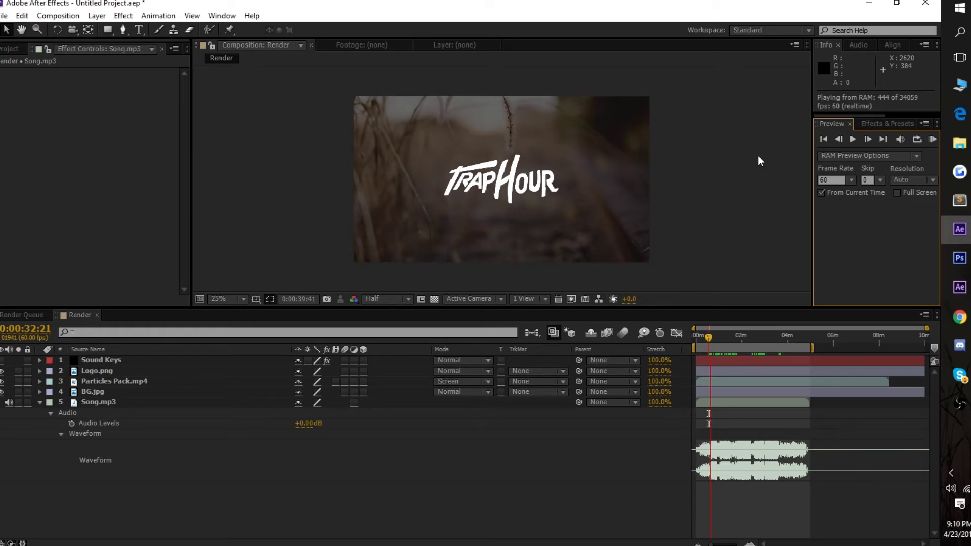
key("space")
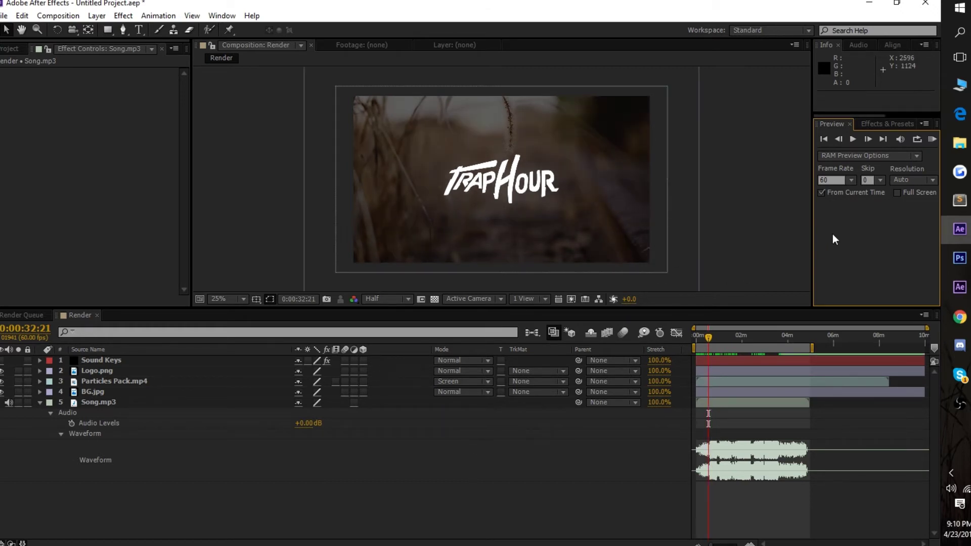
left_click(947, 150)
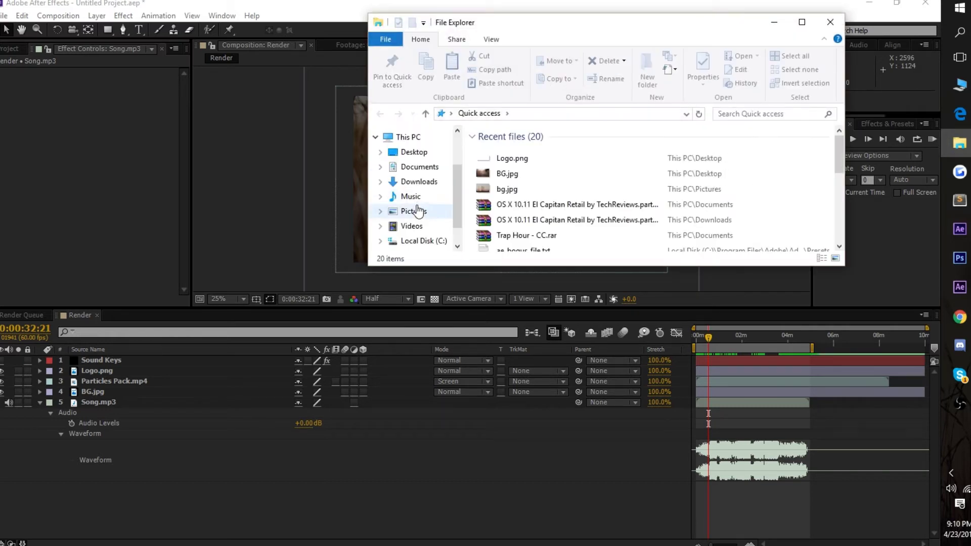
- Open Expressions.txt from the Desktop's Random folder
scroll(417, 230, "down", 2)
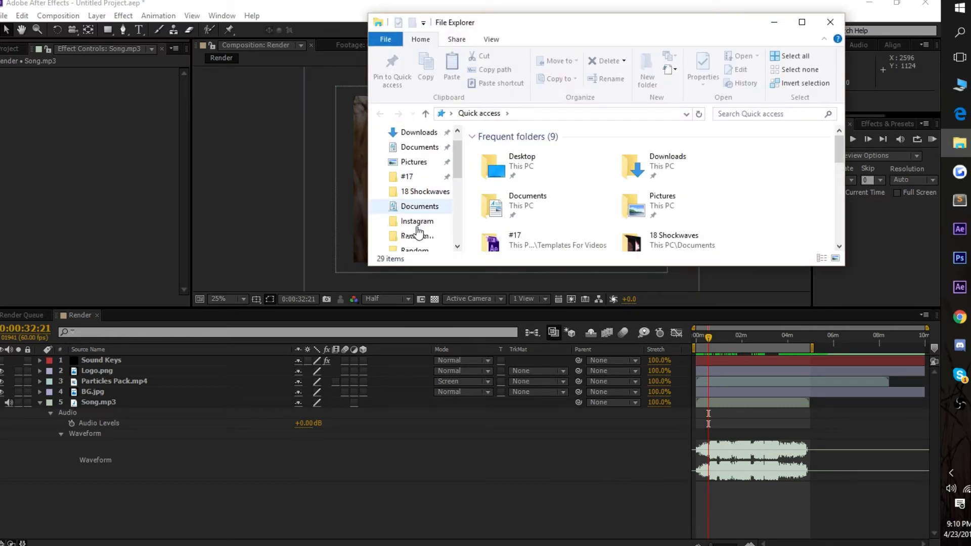
left_click(414, 236)
scroll(540, 221, "down", 2)
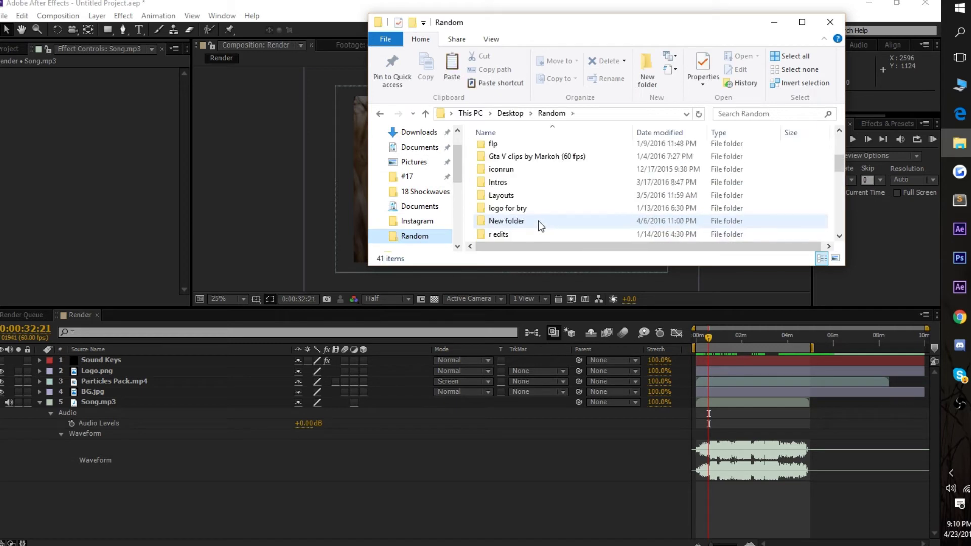
scroll(537, 222, "down", 1)
scroll(538, 220, "down", 3)
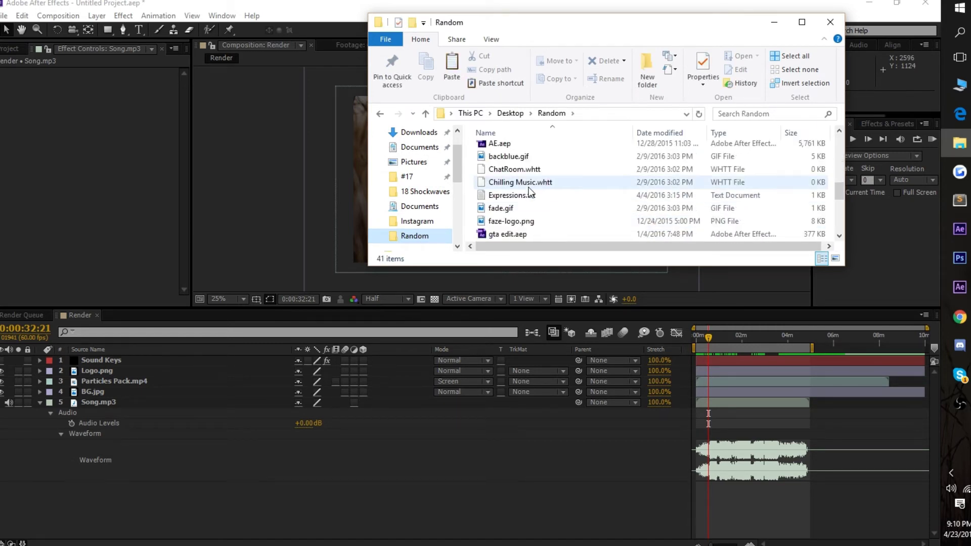
double_click(516, 198)
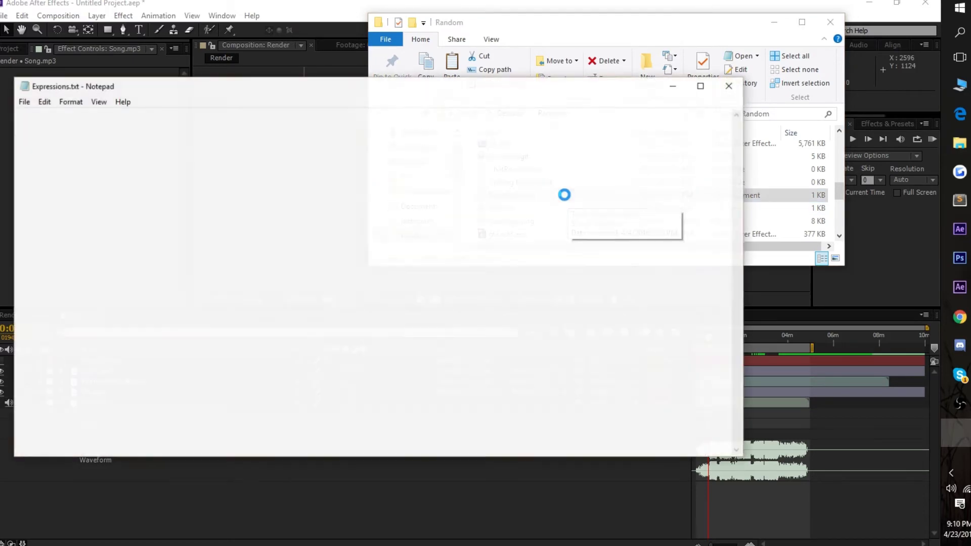
- Select the Bounce Reaction expression lines in Expressions.txt and return to After Effects
scroll(81, 454, "down", 2)
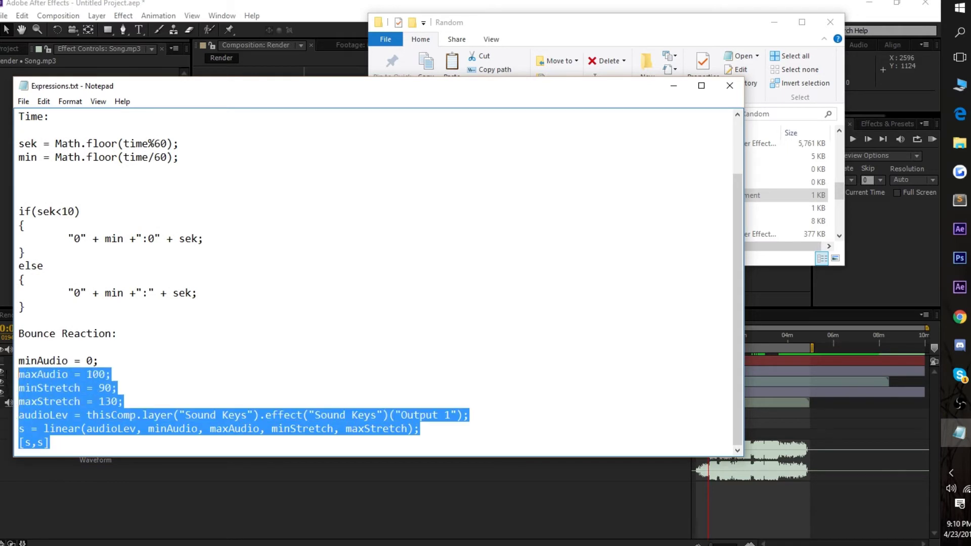
left_click_drag(57, 443, 16, 359)
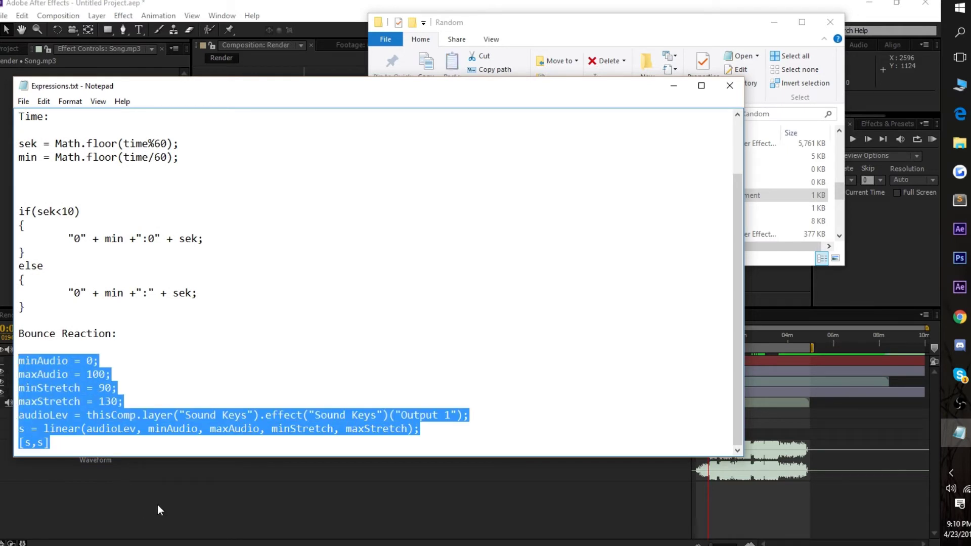
left_click(411, 493)
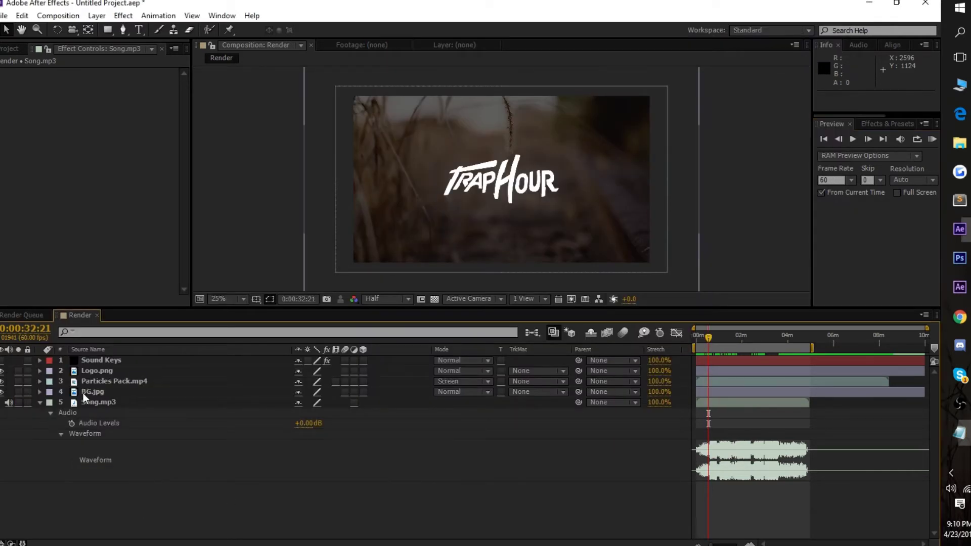
- Paste the copied bounce expression onto Logo.png's Scale property
left_click(40, 372)
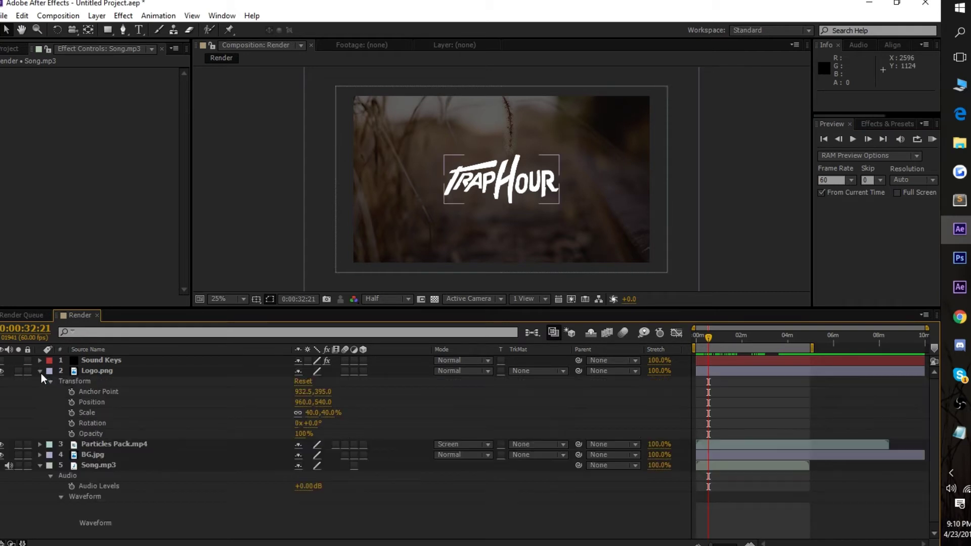
left_click(71, 412, "ctrl+alt")
key("ctrl+v")
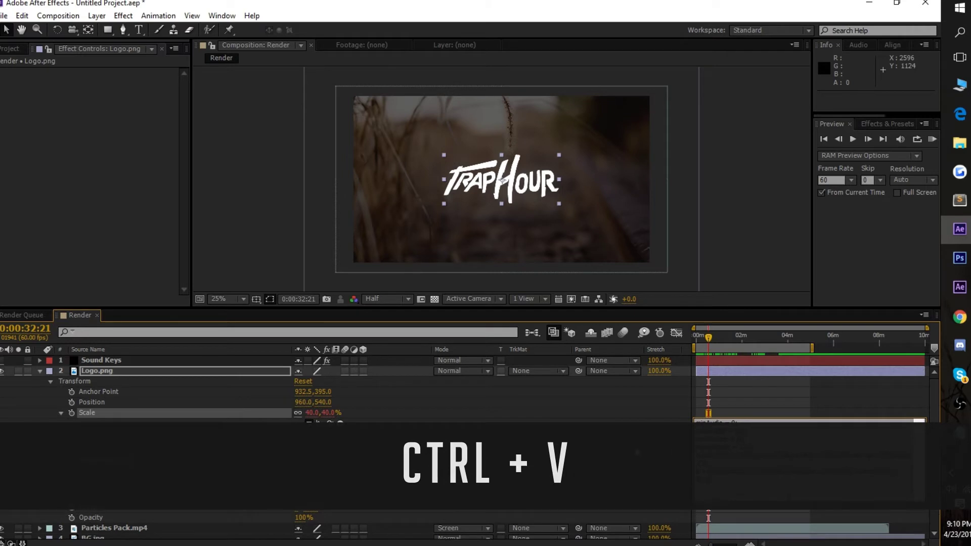
key("KP_Enter")
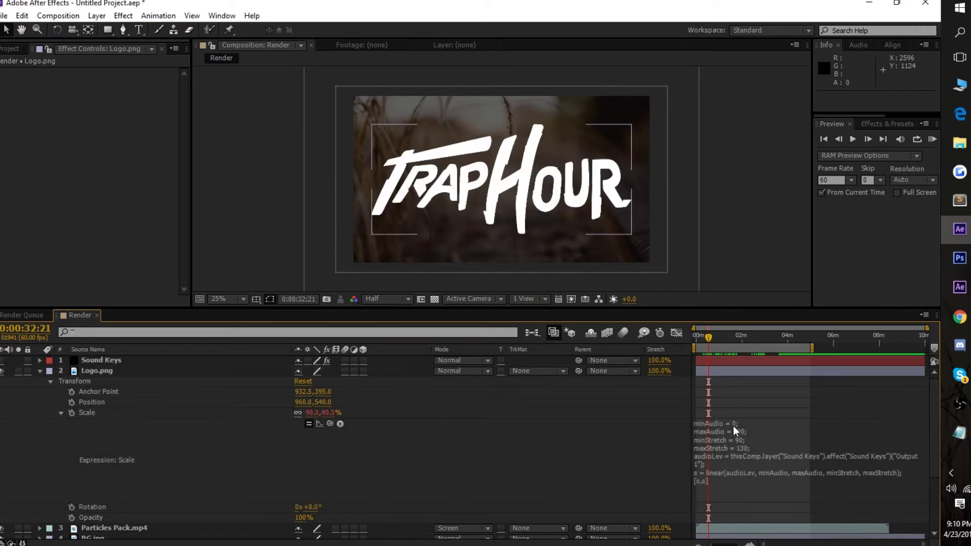
- Lower the Scale expression's minStretch from 90 to 50, then to 40
left_click(733, 426)
left_click(746, 439)
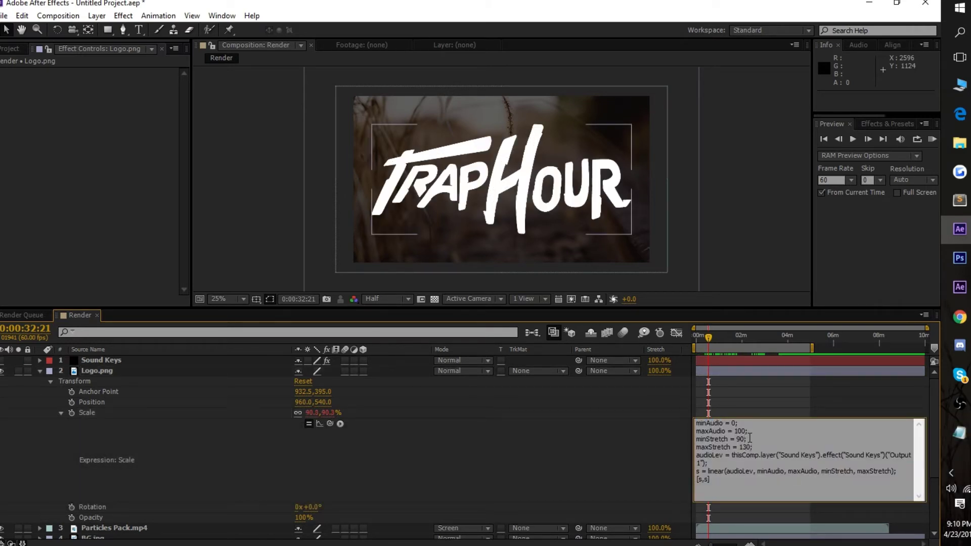
key("BackSpace")
key("BackSpace")
type("50")
left_click(605, 437)
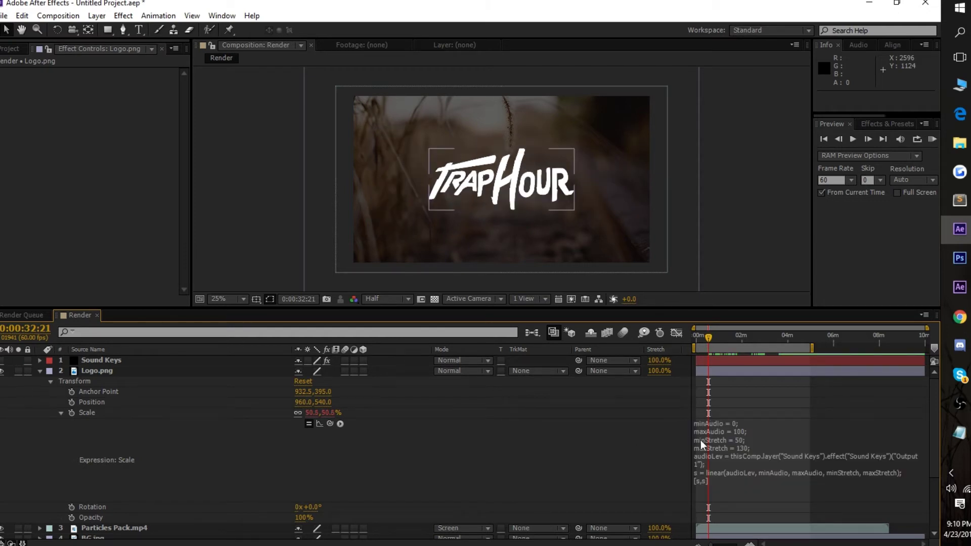
left_click(740, 438)
key("BackSpace")
key("BackSpace")
type("3")
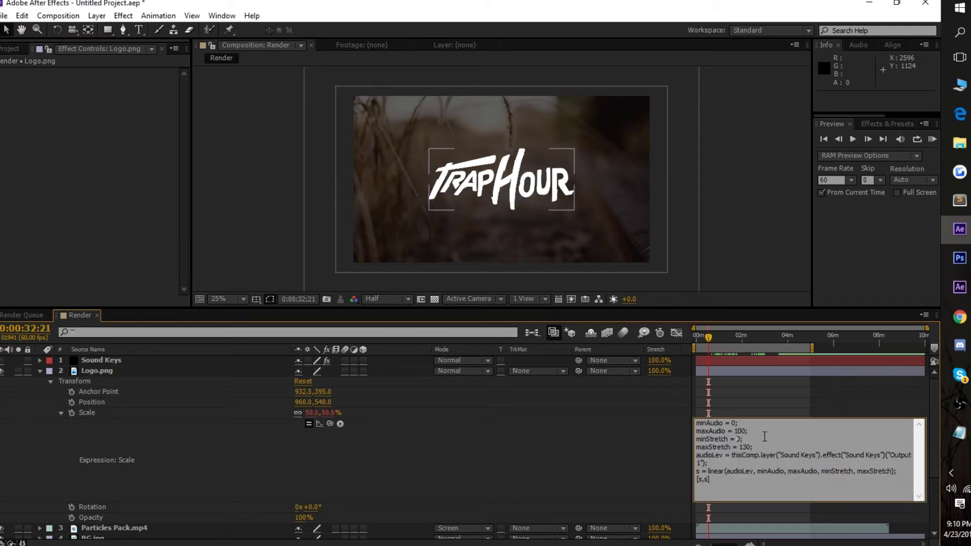
type("40")
left_click(483, 447)
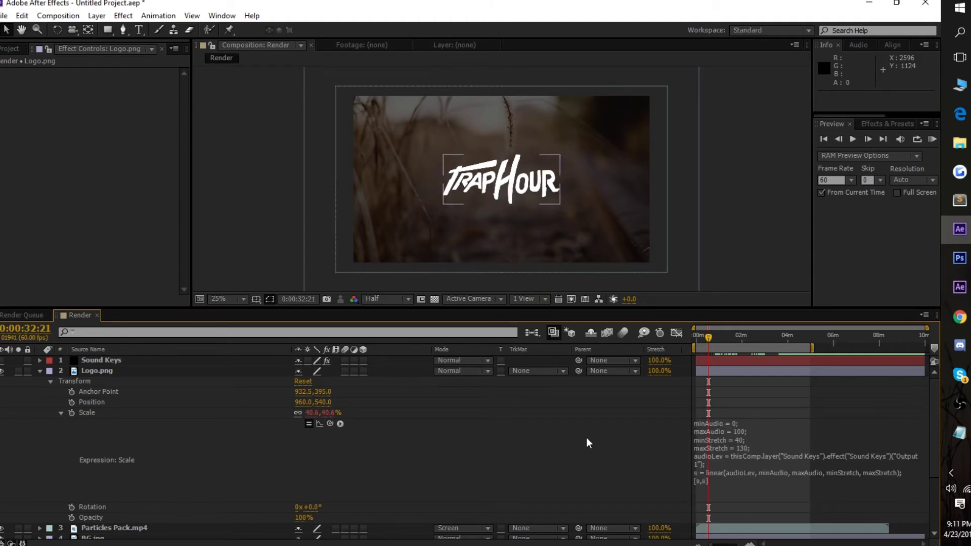
- Change the expression's maxStretch from 130 to 55 and preview the pulsing logo
left_click(745, 445)
left_click(748, 447)
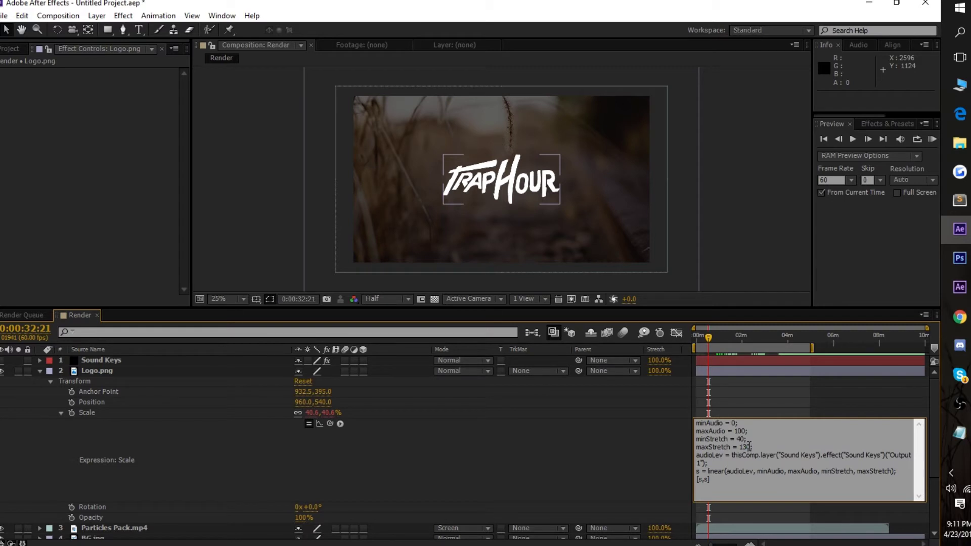
key("BackSpace")
key("BackSpace")
key("BackSpace")
key("BackSpace")
type("5")
type("5")
left_click(553, 460)
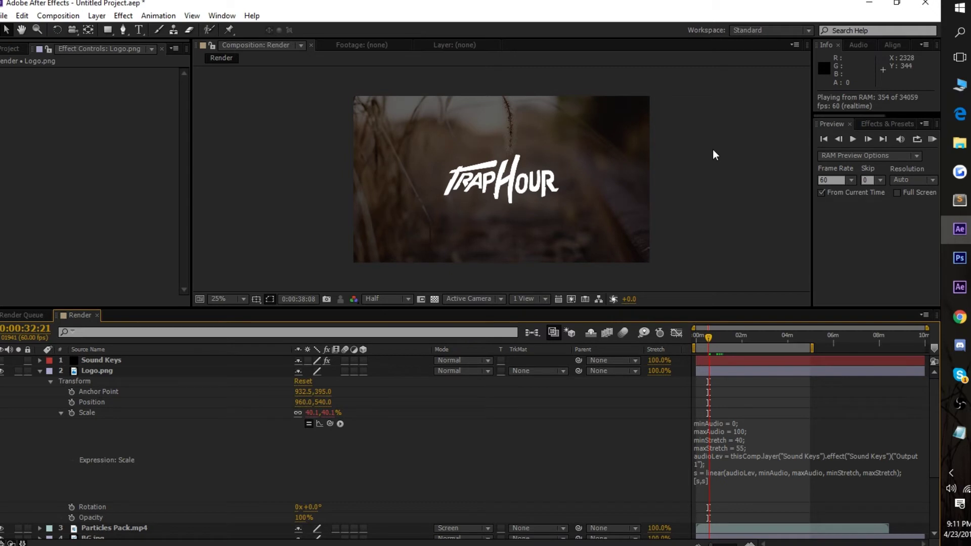
key("space")
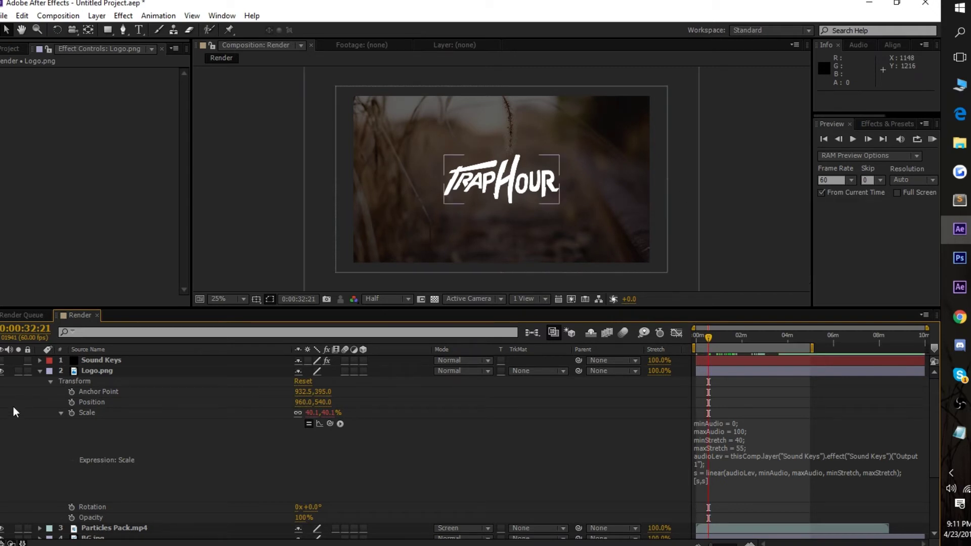
- Find the Wiggle - position preset and apply it to BG.jpg
key("l")
key("l")
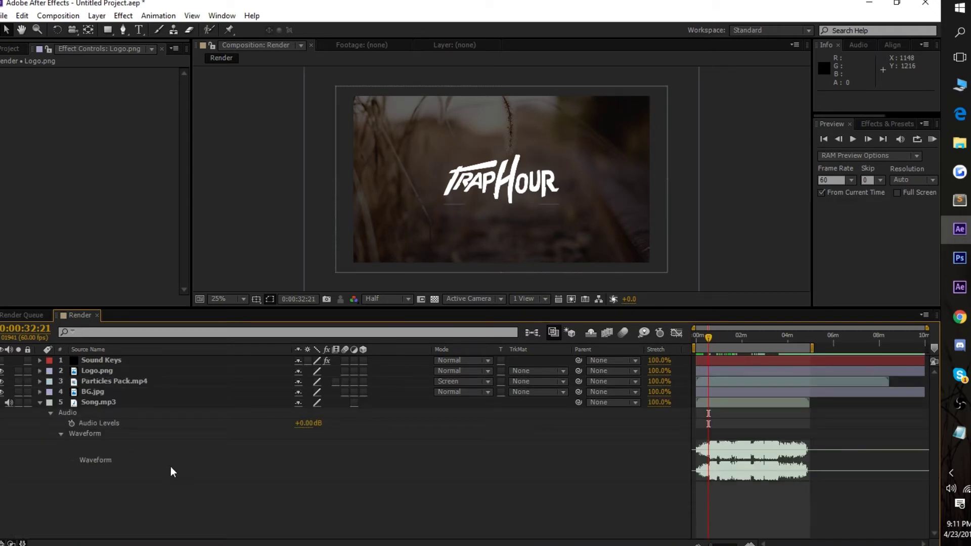
left_click(873, 125)
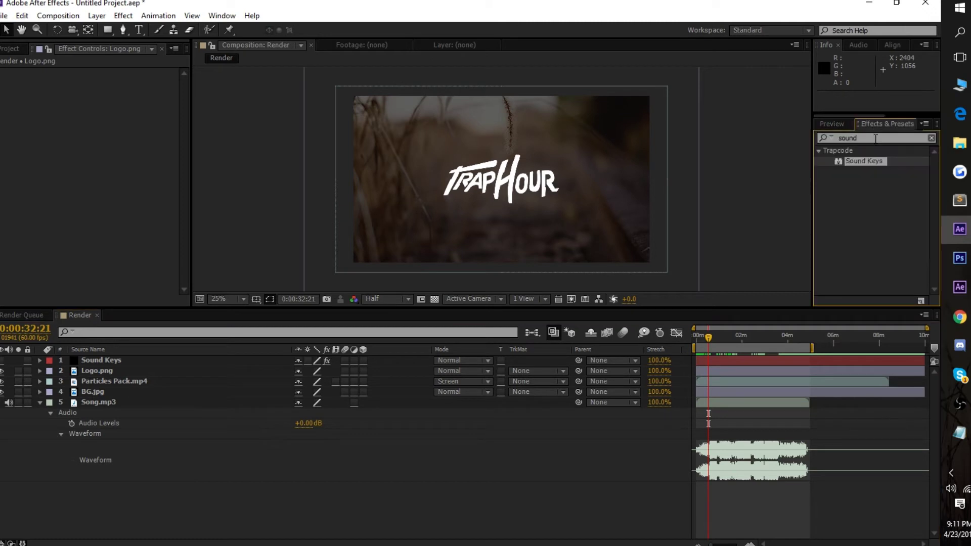
type("wiggle")
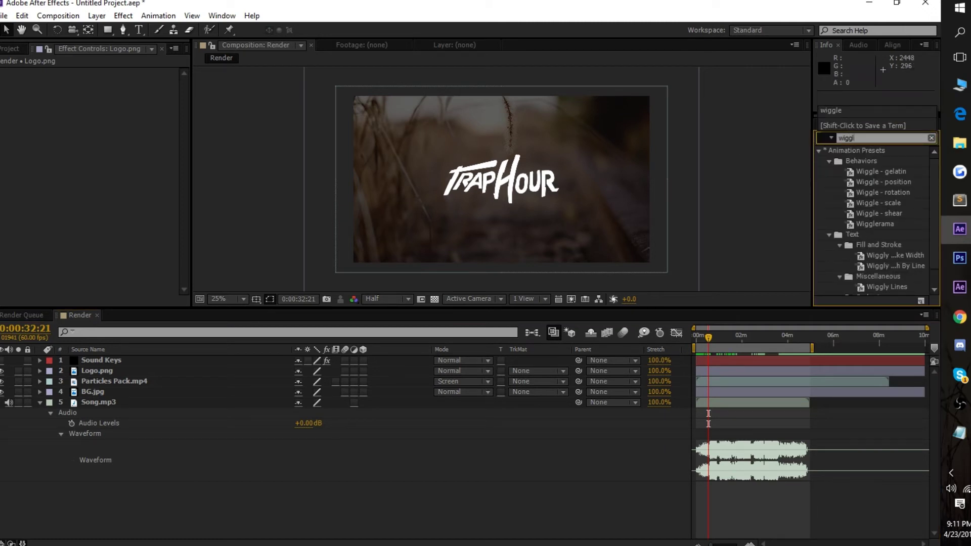
left_click_drag(893, 182, 198, 395)
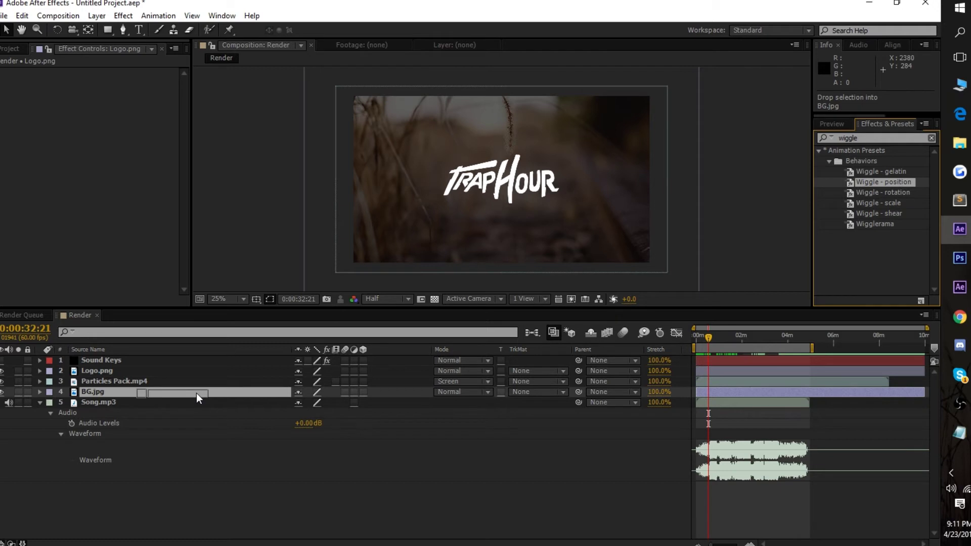
left_click_drag(198, 393, 196, 389)
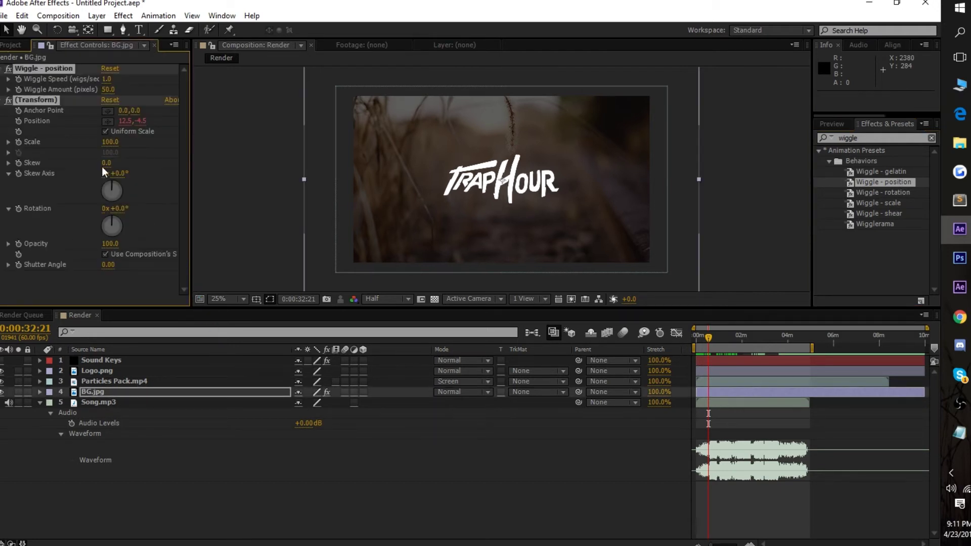
- Set the wiggle to speed 0.5 and amount 30, then preview the background
left_click_drag(107, 81, 96, 88)
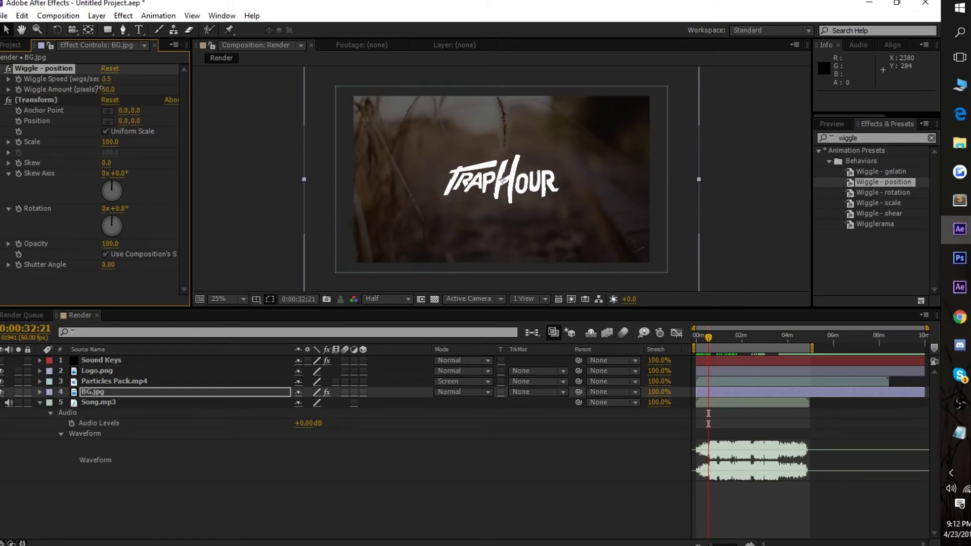
left_click(109, 89)
type("30")
key("Return")
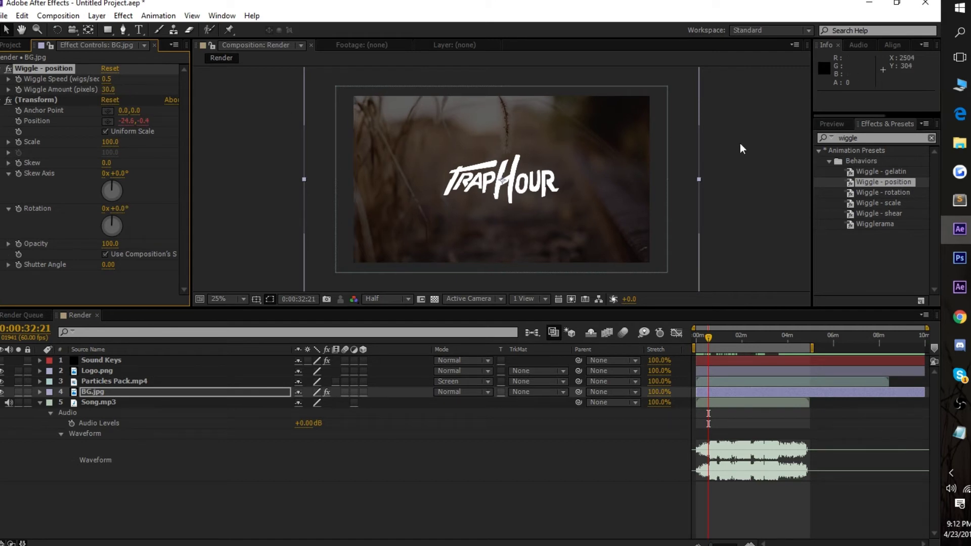
key("KP_0")
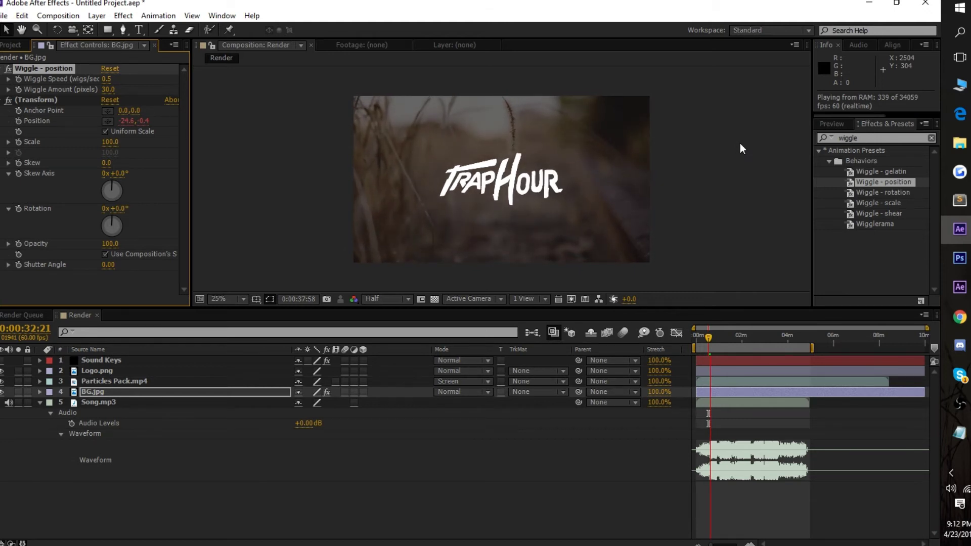
key("space")
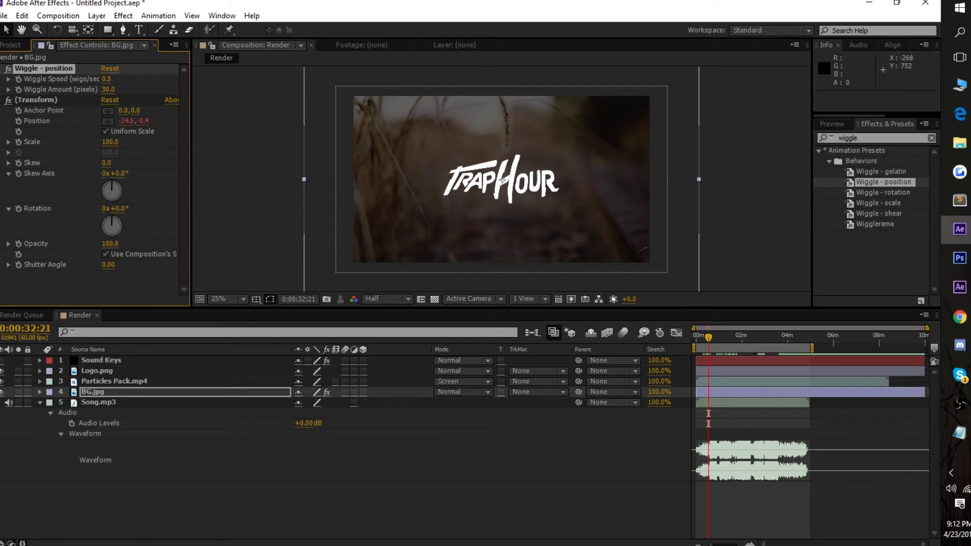
- Collapse the open layer properties and create a new solid layer named Flare
left_click(5, 68)
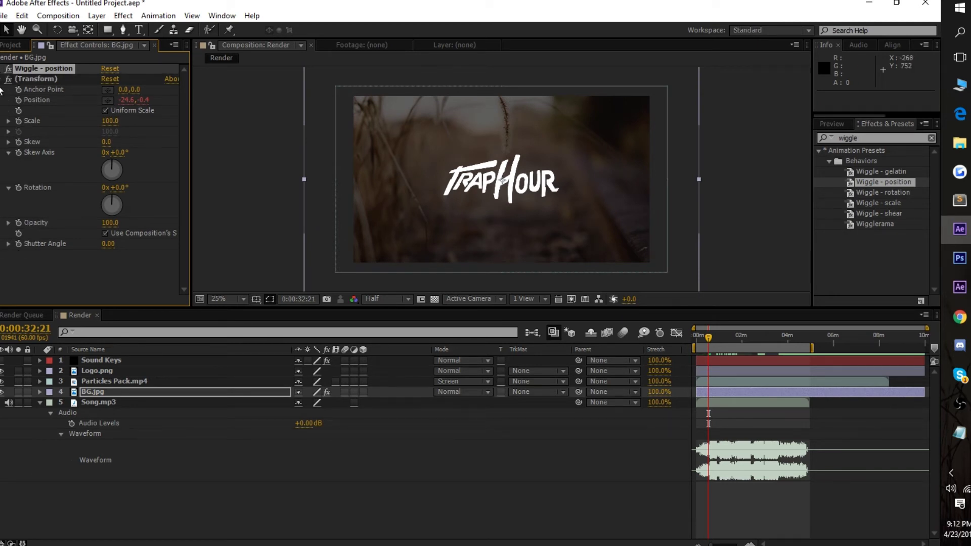
left_click(4, 79)
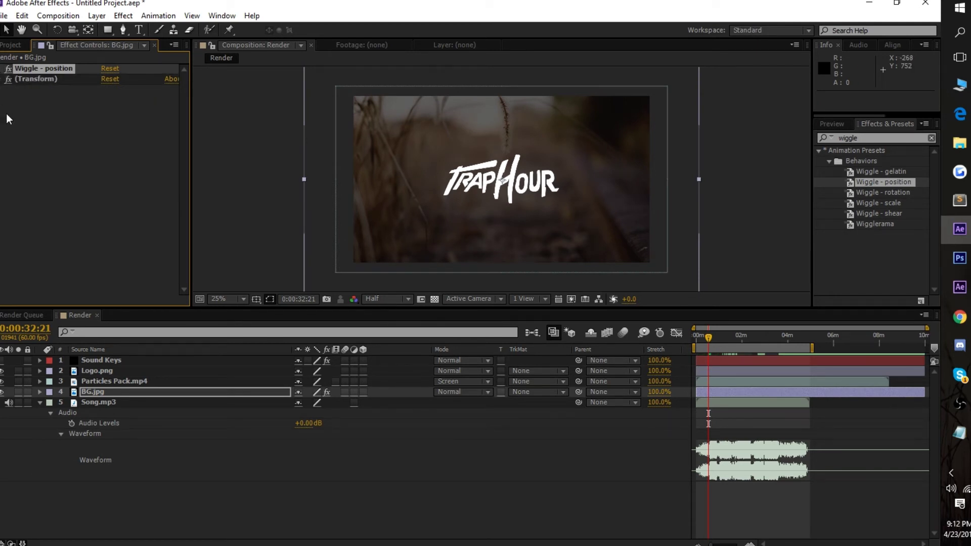
left_click(40, 403)
right_click(101, 458)
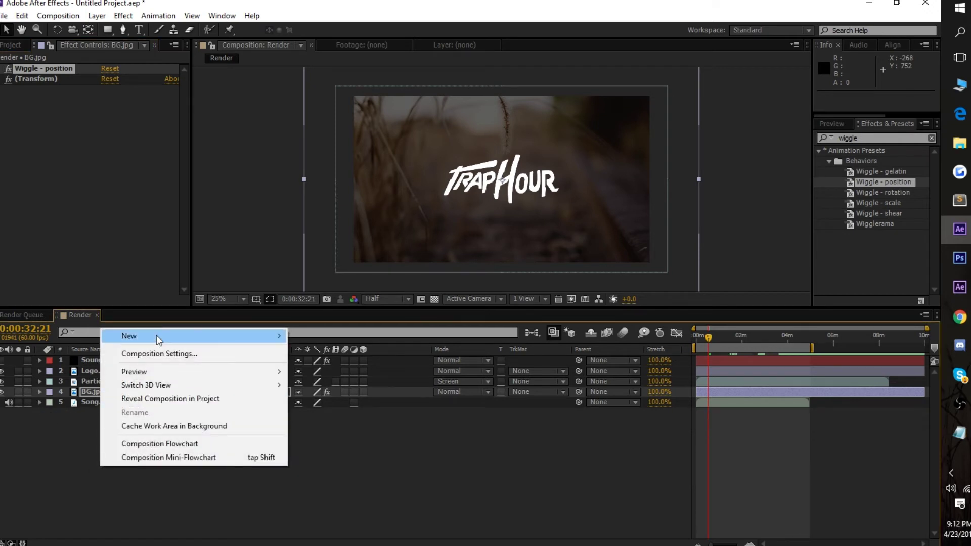
mouse_move(156, 334)
left_click(367, 366)
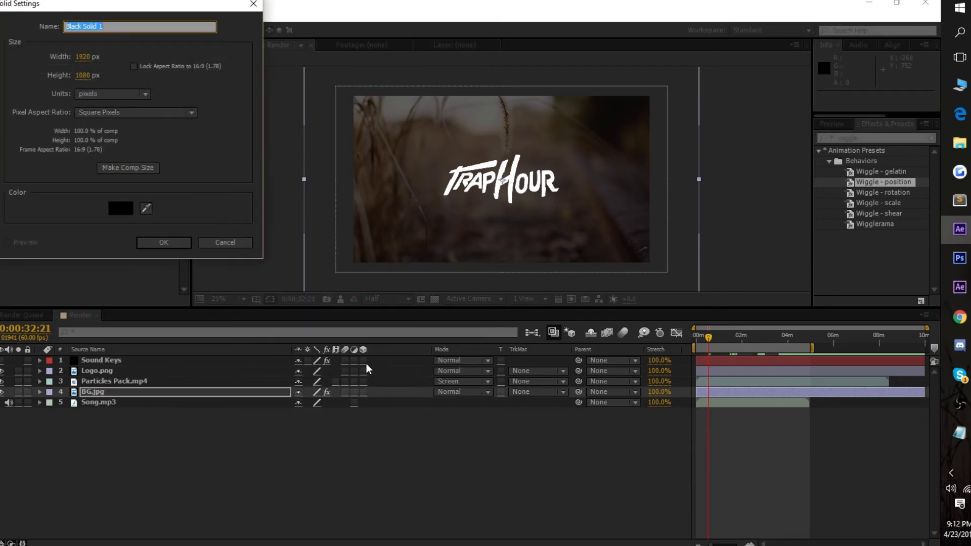
type("Flare")
key("Return")
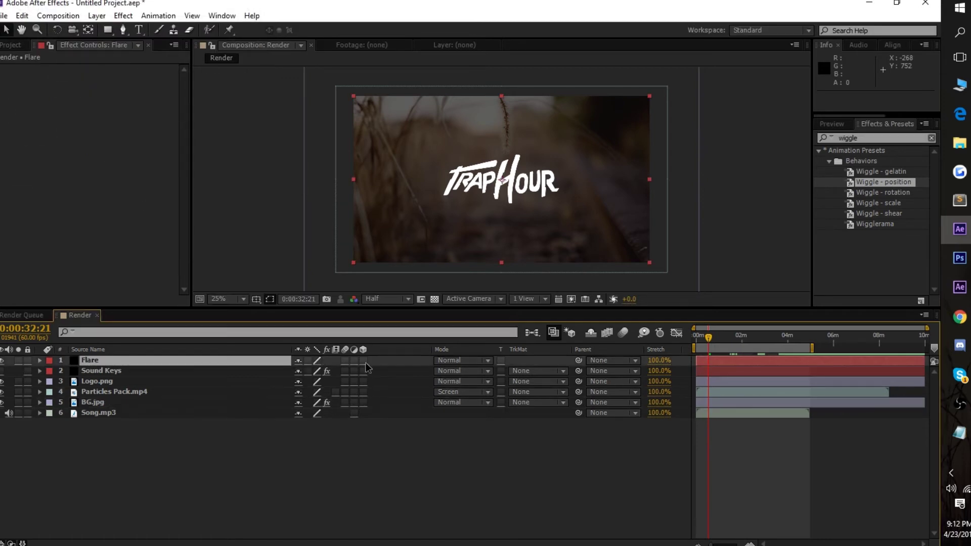
- Apply the Optical Flares effect to the Flare layer
key("ctrl+5")
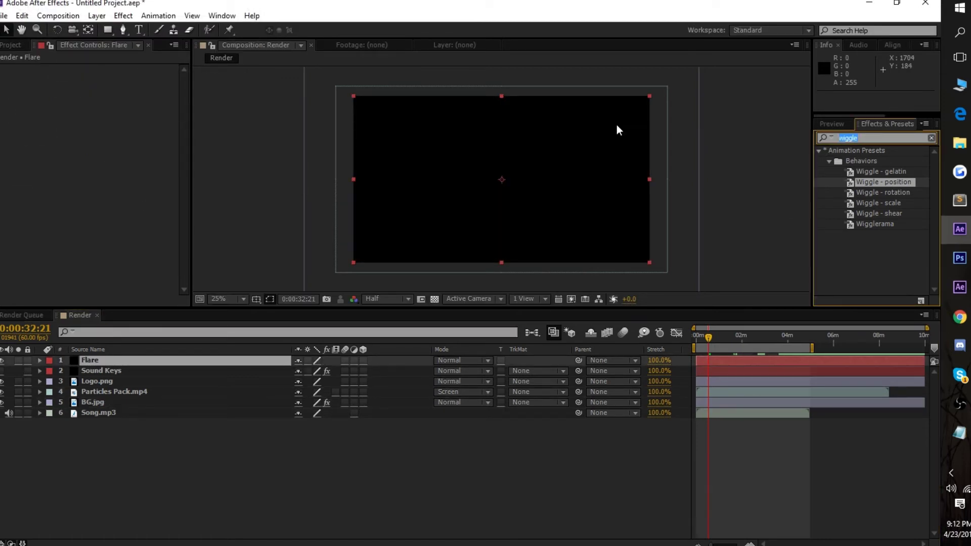
type("optica")
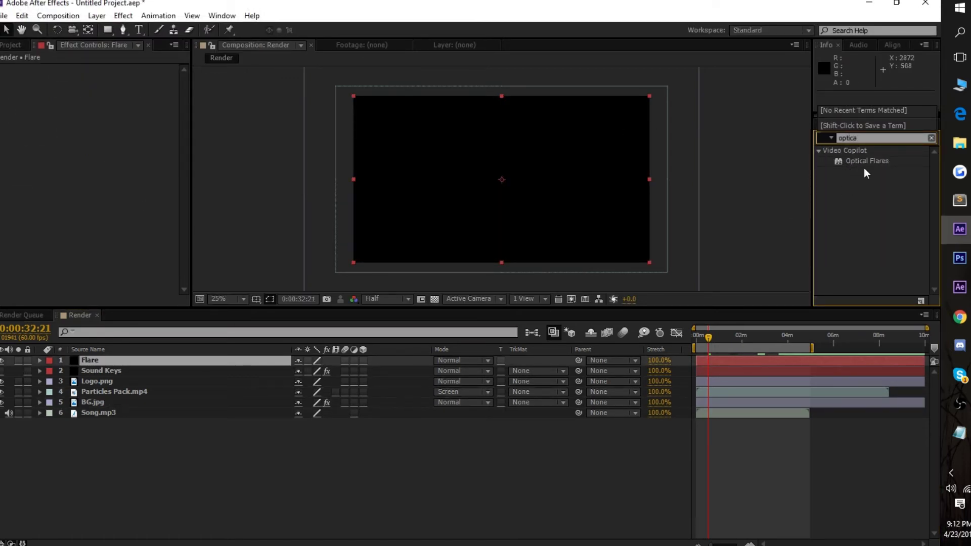
left_click_drag(865, 161, 88, 360)
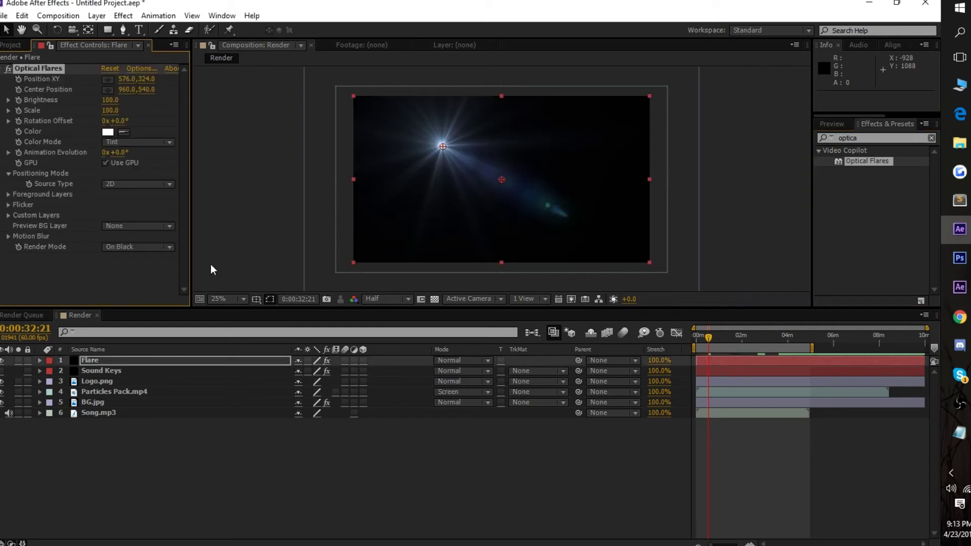
- Set the Flare layer to Add mode and tint the flare orange (FB8229)
left_click(444, 360)
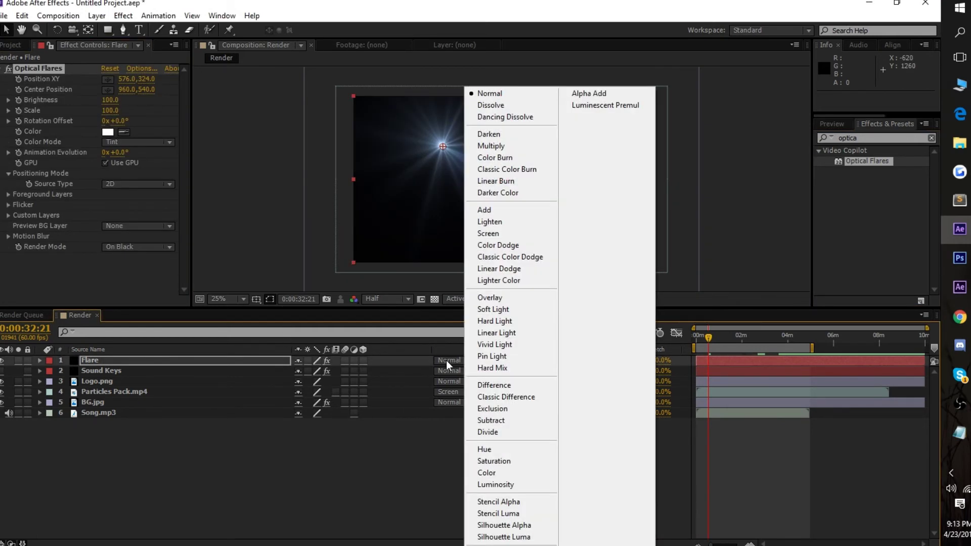
left_click(492, 209)
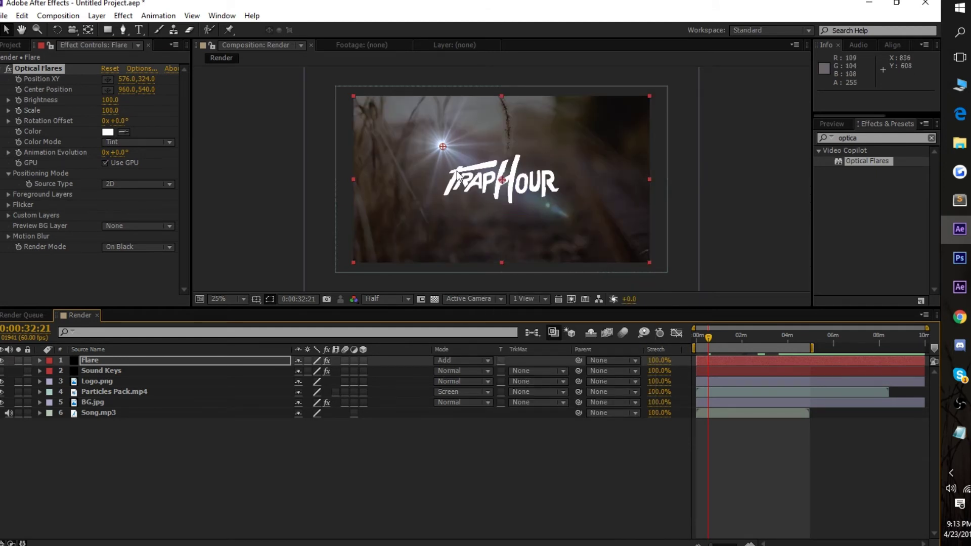
left_click(108, 132)
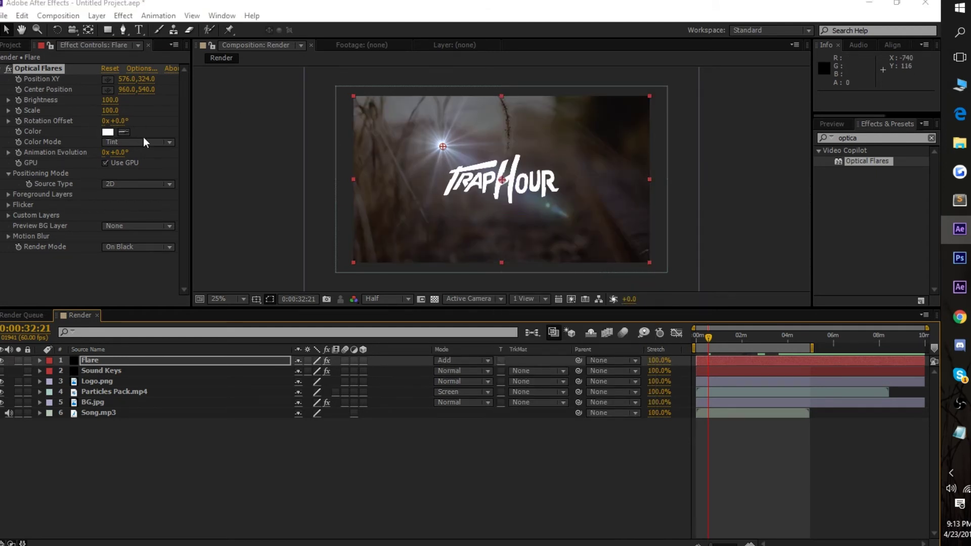
left_click_drag(175, 161, 174, 168)
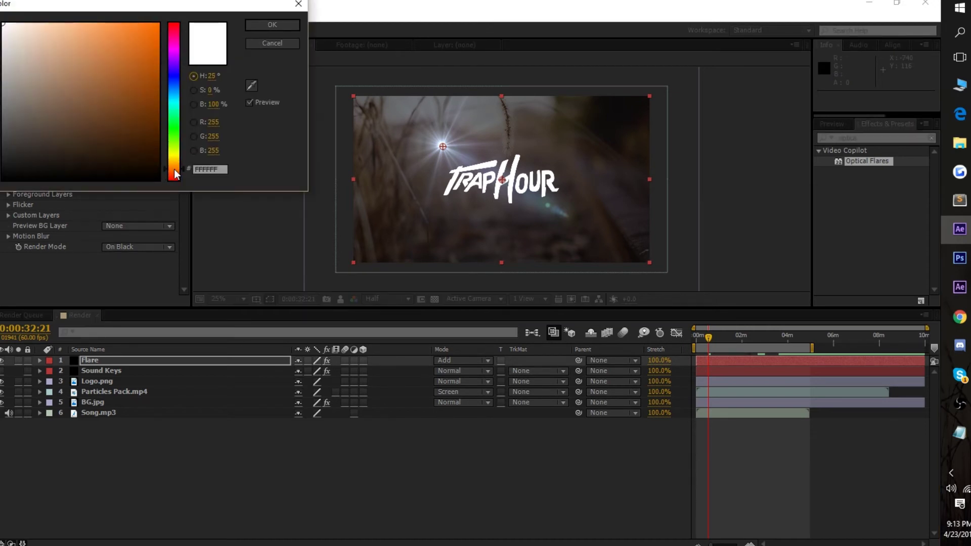
left_click(141, 55)
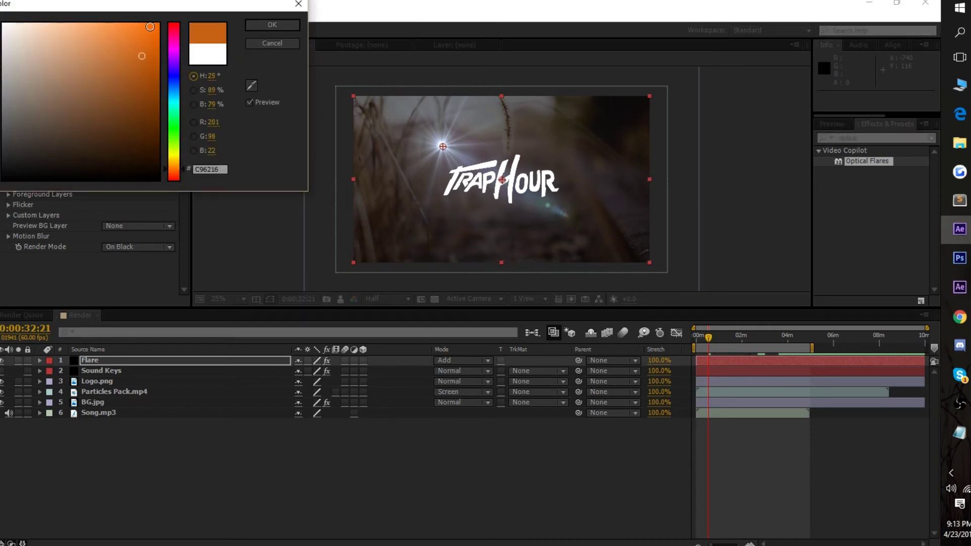
left_click(143, 25)
left_click_drag(142, 25, 130, 26)
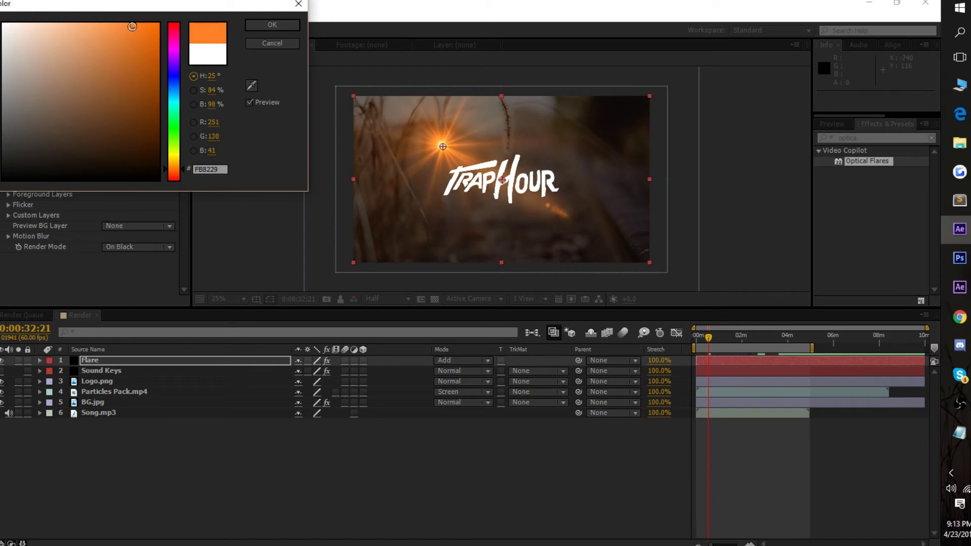
left_click(256, 25)
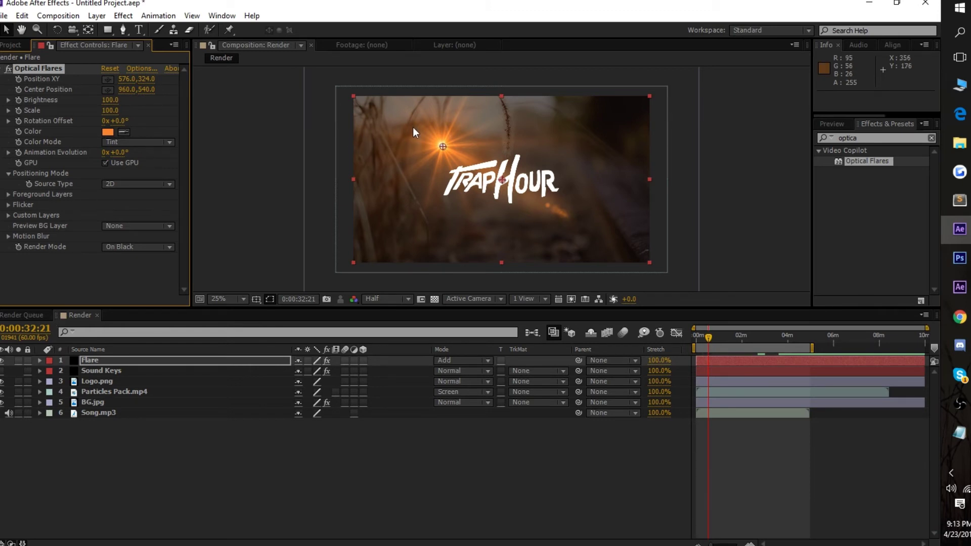
- Move the flare source off the left edge to Position XY -172, 540
left_click_drag(443, 146, 328, 183)
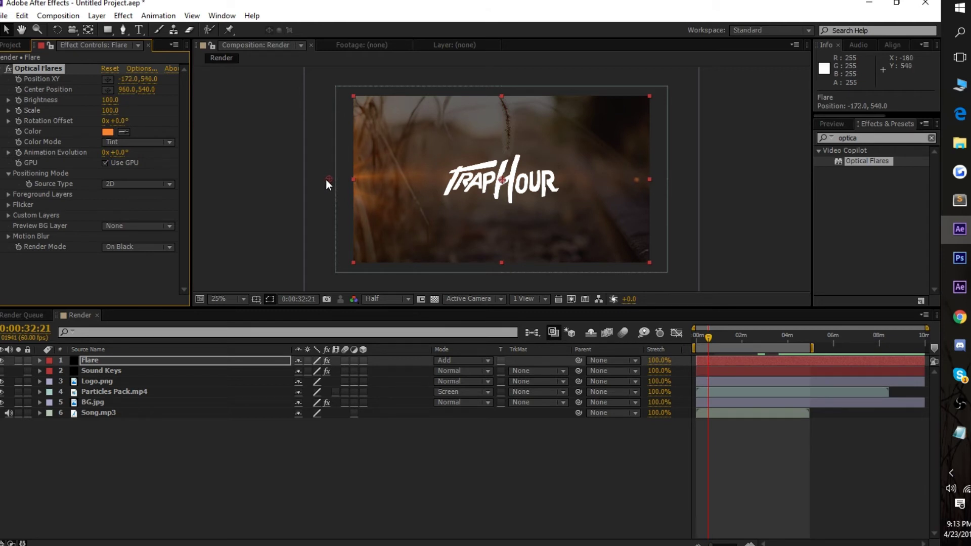
left_click(326, 180)
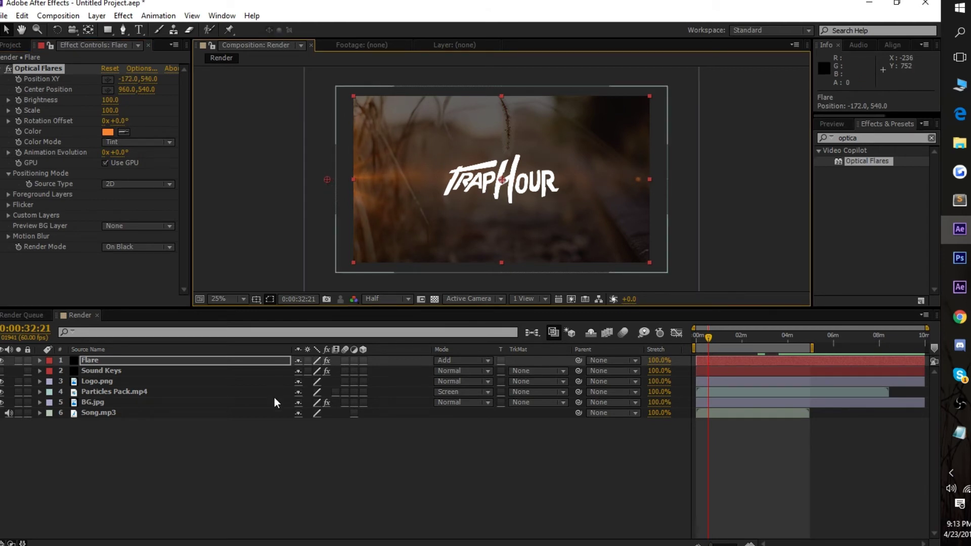
left_click(106, 360)
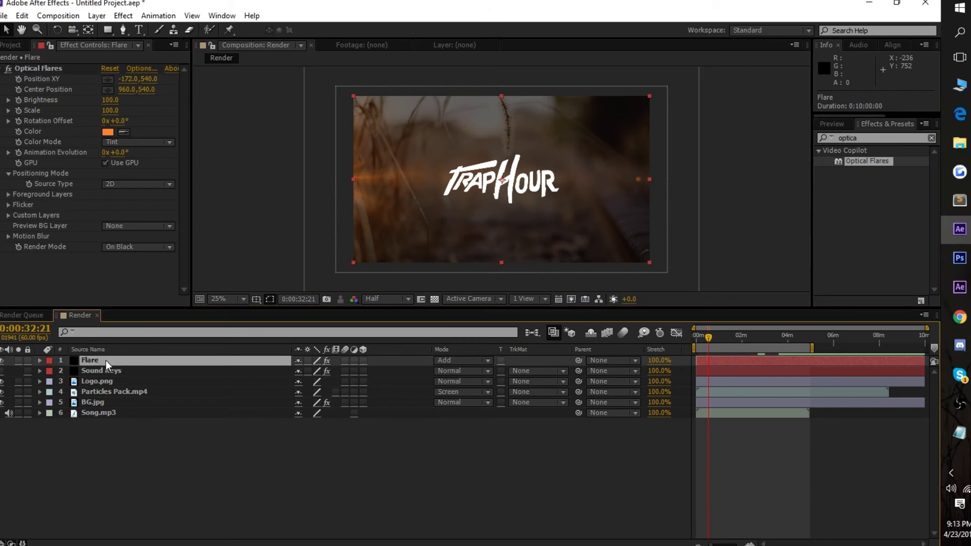
- Reveal the Flare layer's Optical Flares properties and the Sound Keys Range 1 settings
left_click(40, 360)
left_click(48, 371)
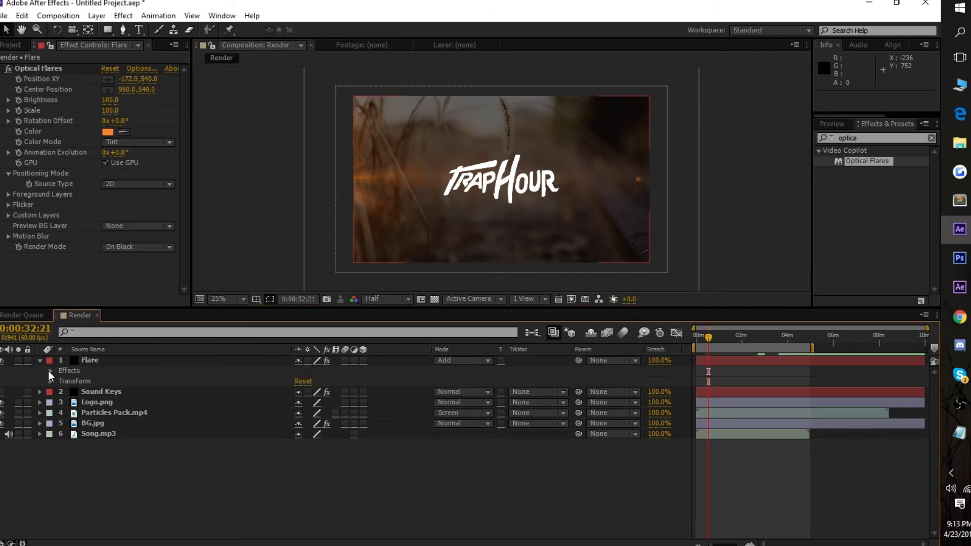
left_click(51, 372)
left_click(61, 381)
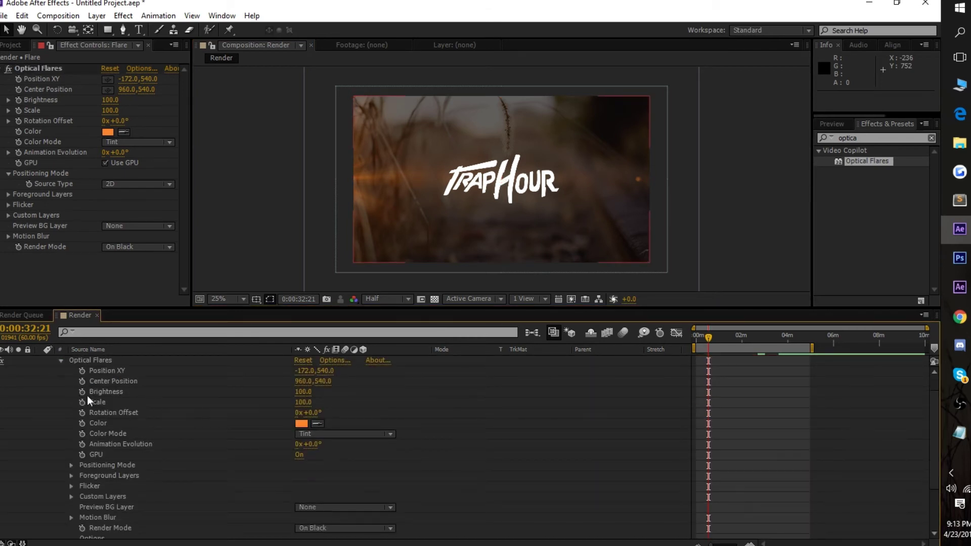
scroll(95, 398, "down", 3)
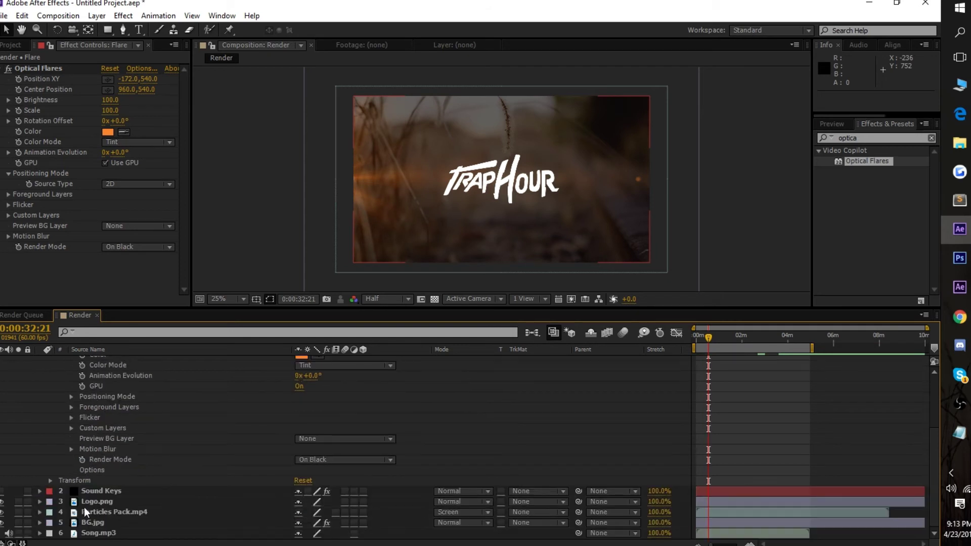
left_click(39, 490)
scroll(232, 479, "down", 4)
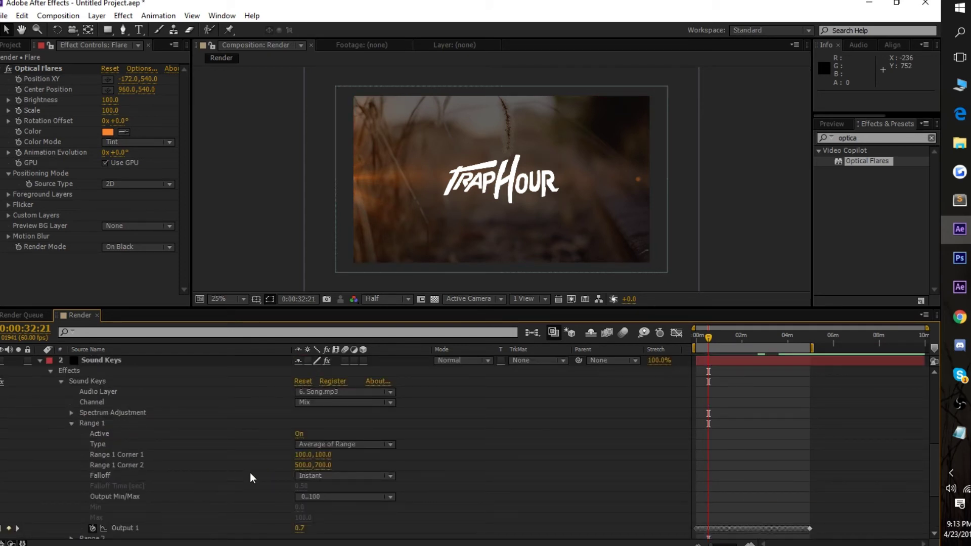
scroll(250, 473, "up", 5)
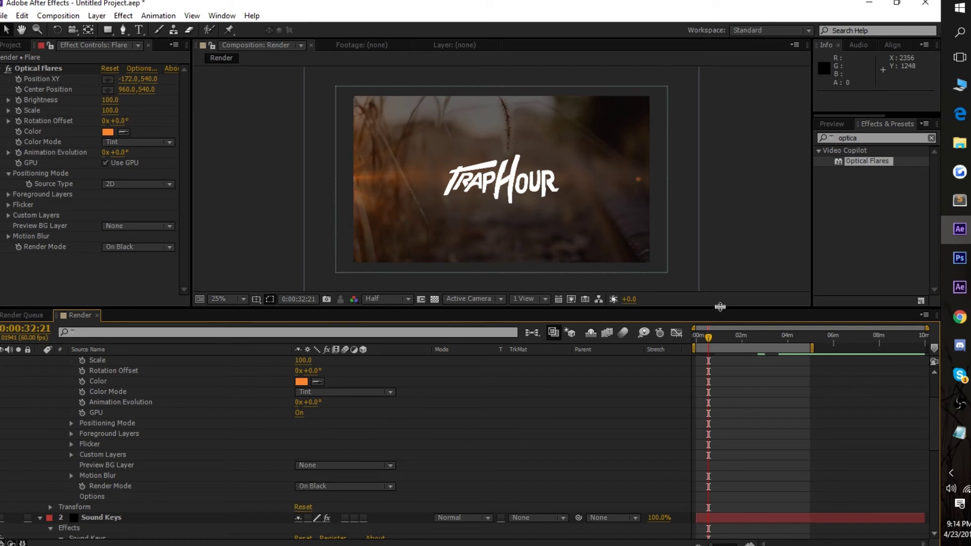
- Drive the flare's Scale with an expression of Sound Keys Output 1 times 2
left_click_drag(697, 134, 698, 96)
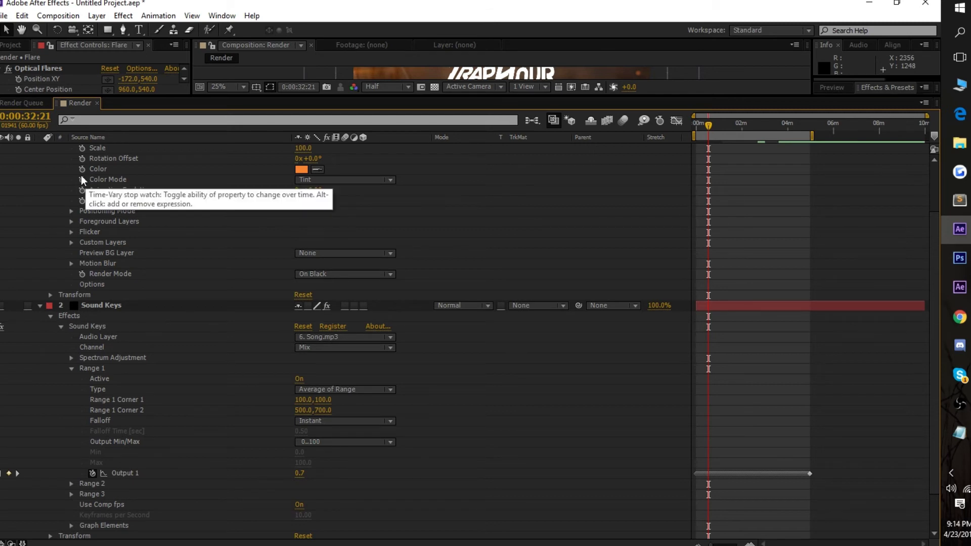
left_click(80, 150, "ctrl+alt")
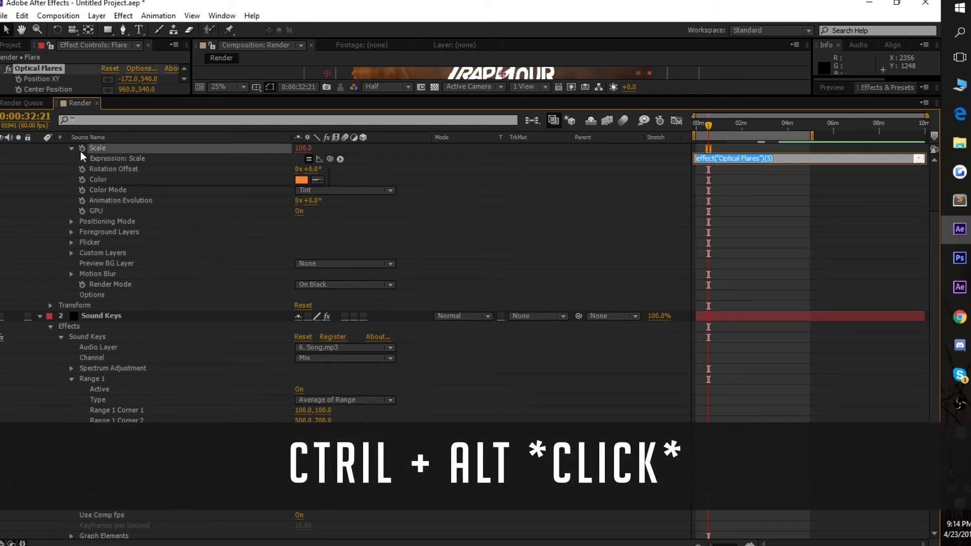
left_click_drag(330, 159, 124, 484)
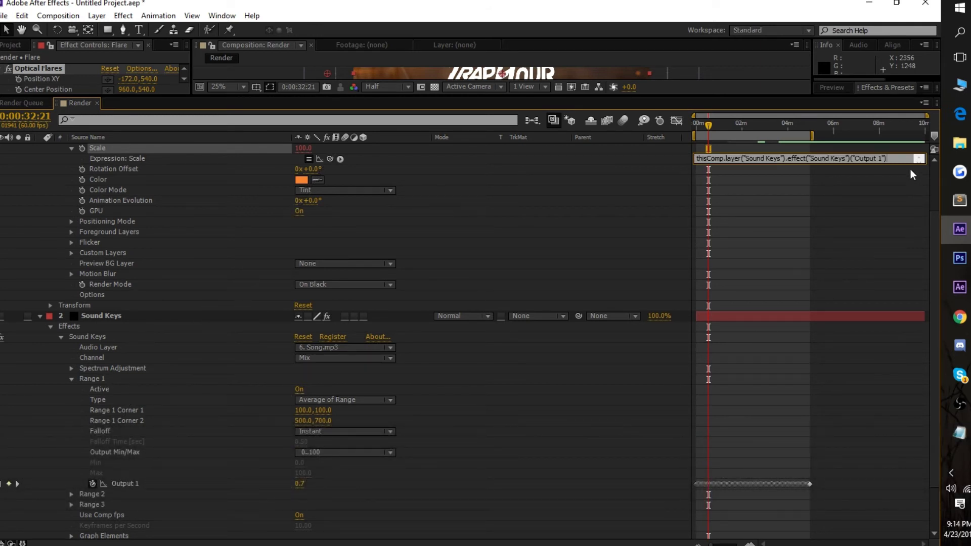
type("*")
type("2")
left_click(684, 189)
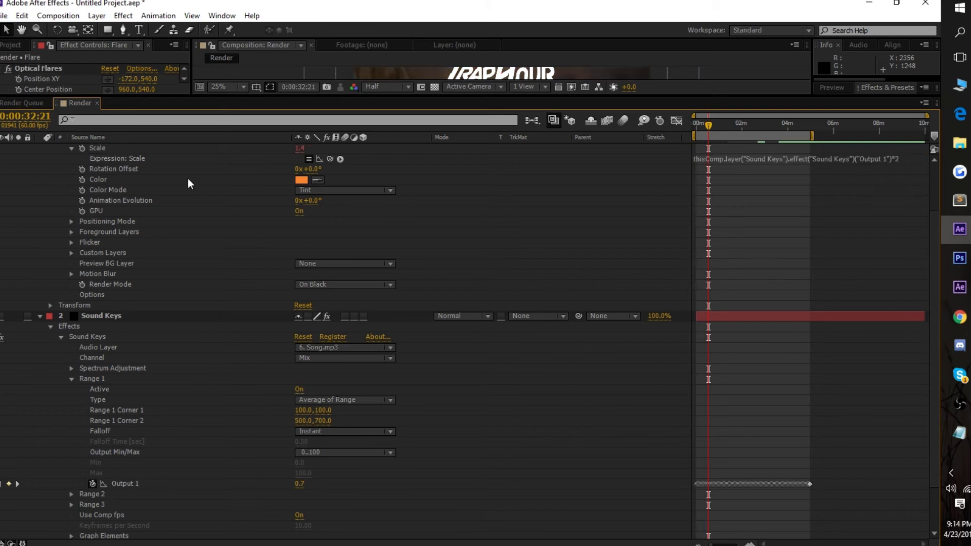
- Collapse all layer properties and enlarge the composition view again
left_click(40, 319)
key("ctrl+a")
key("ctrl+grave")
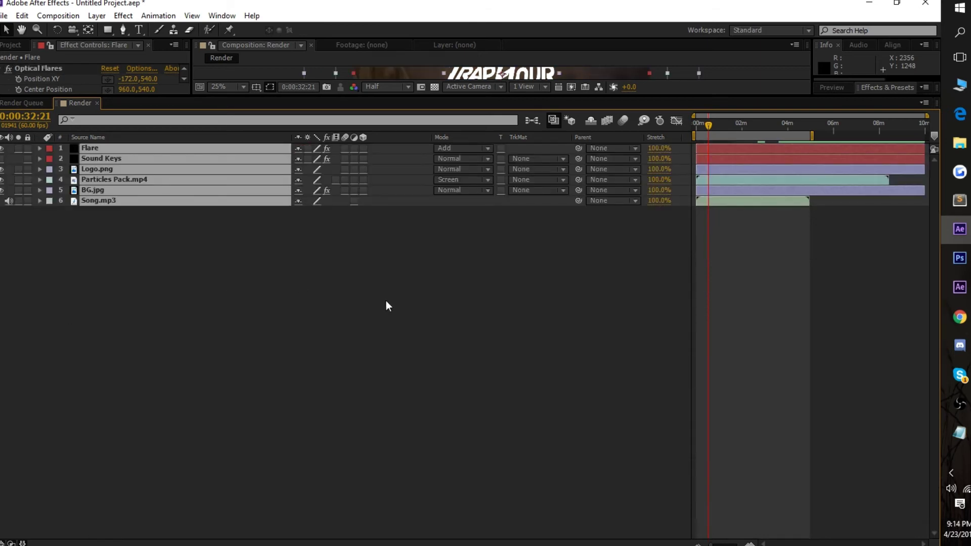
left_click(357, 328)
left_click_drag(759, 95, 760, 319)
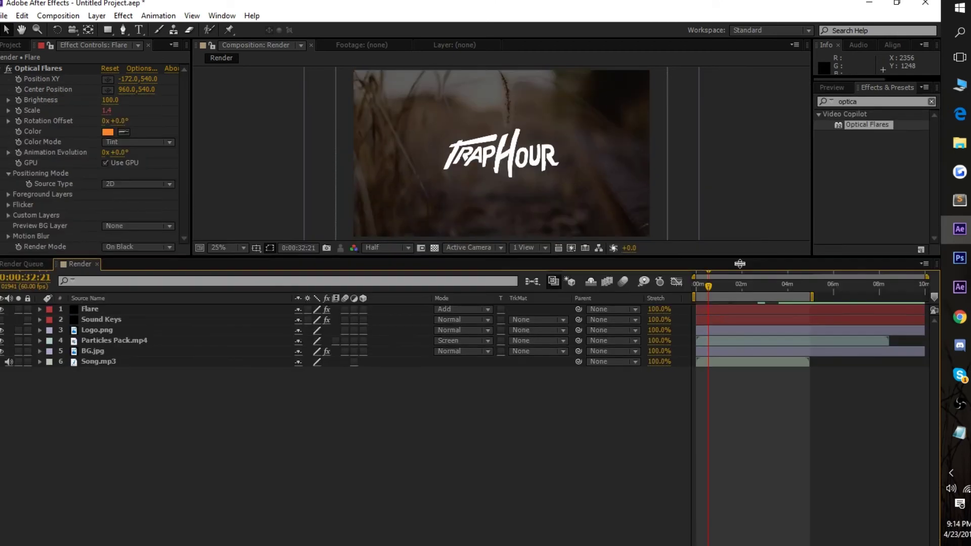
- Apply the Mirror effect to the Flare layer
left_click(859, 101)
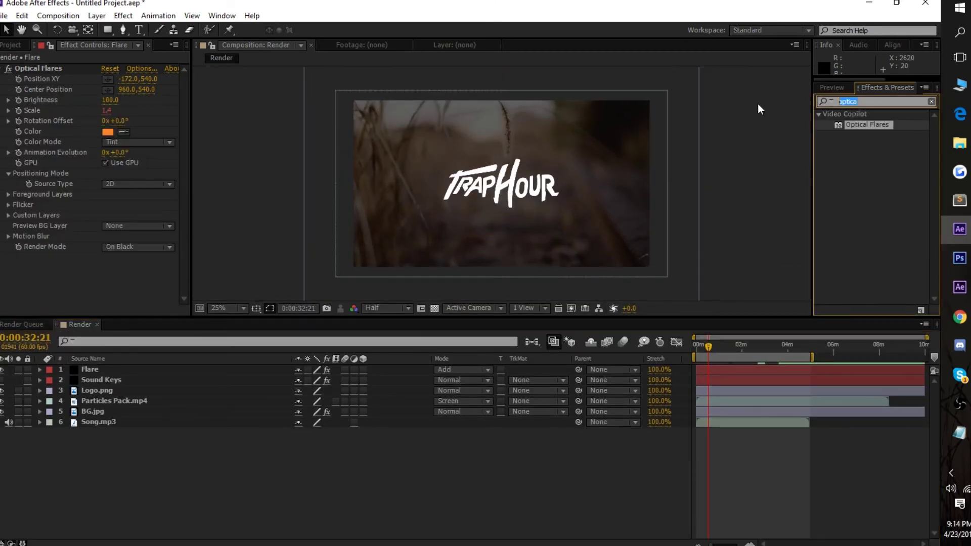
type("mirr")
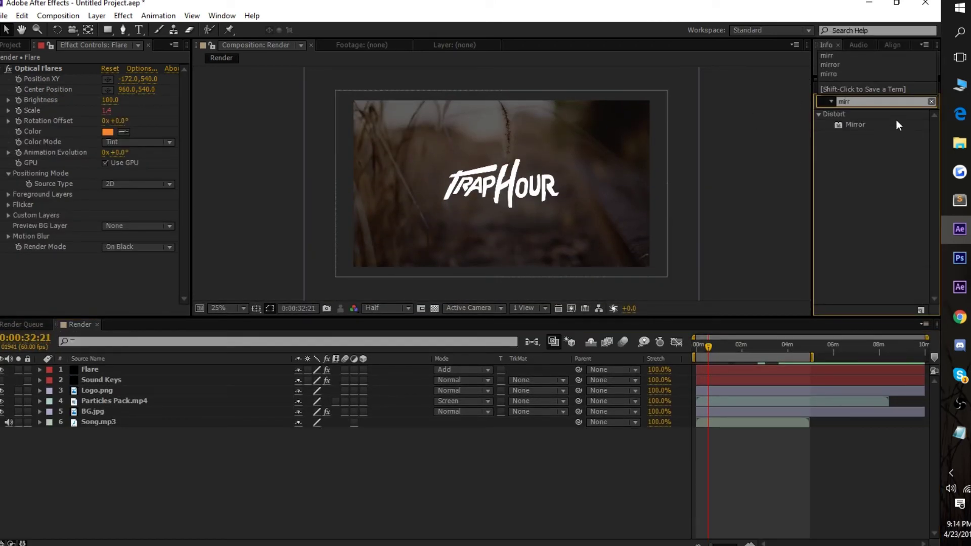
left_click_drag(851, 127, 139, 371)
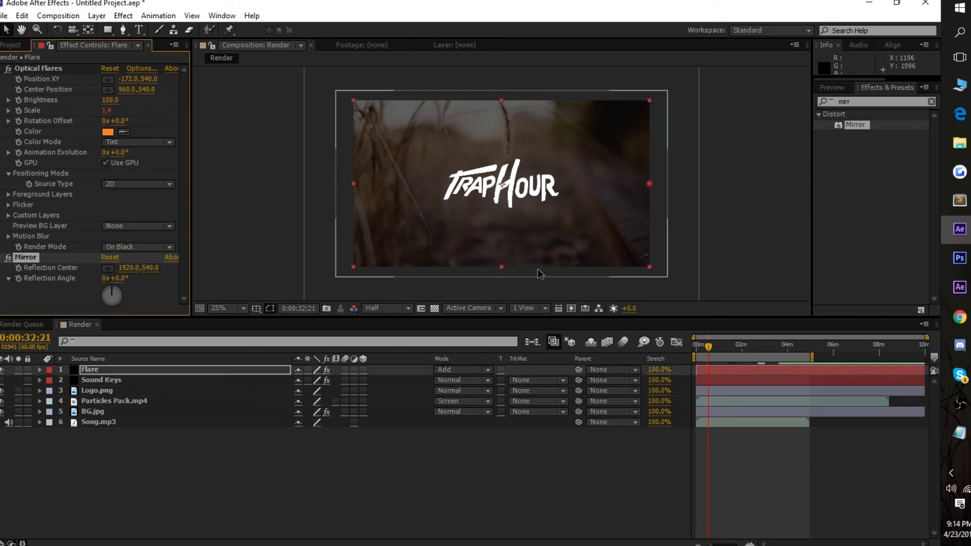
scroll(502, 198, "up", 10)
scroll(502, 199, "up", 1)
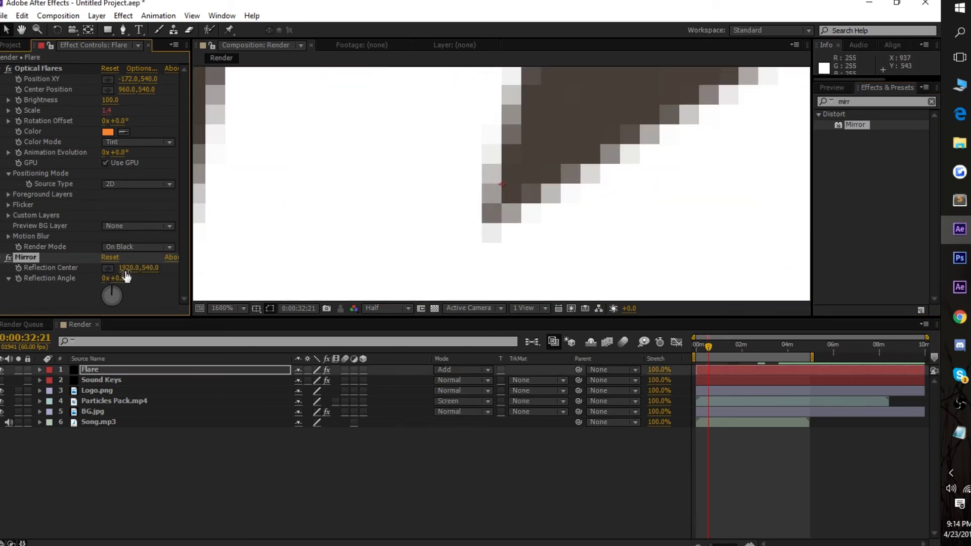
- Place the Mirror reflection centre at the composition middle, 960, 539.9
left_click(108, 268)
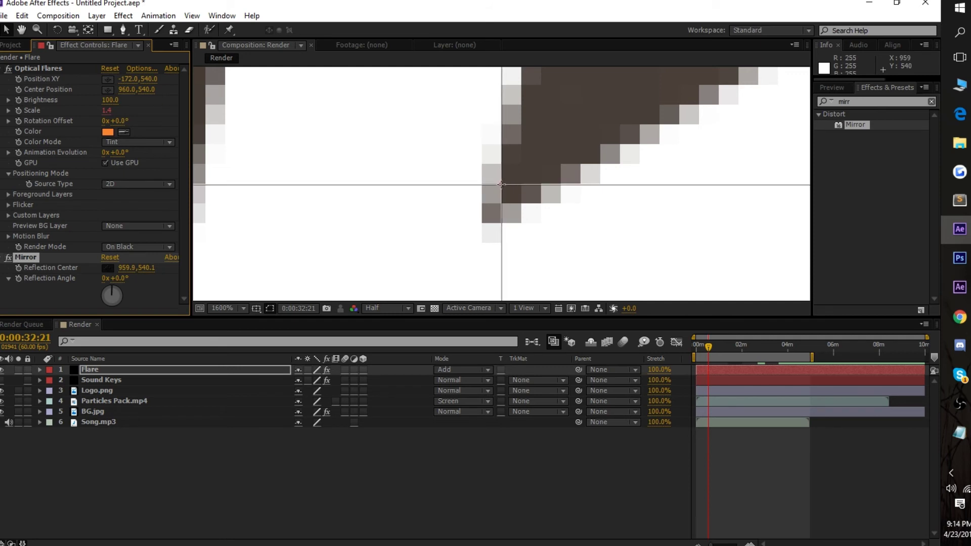
left_click(501, 183)
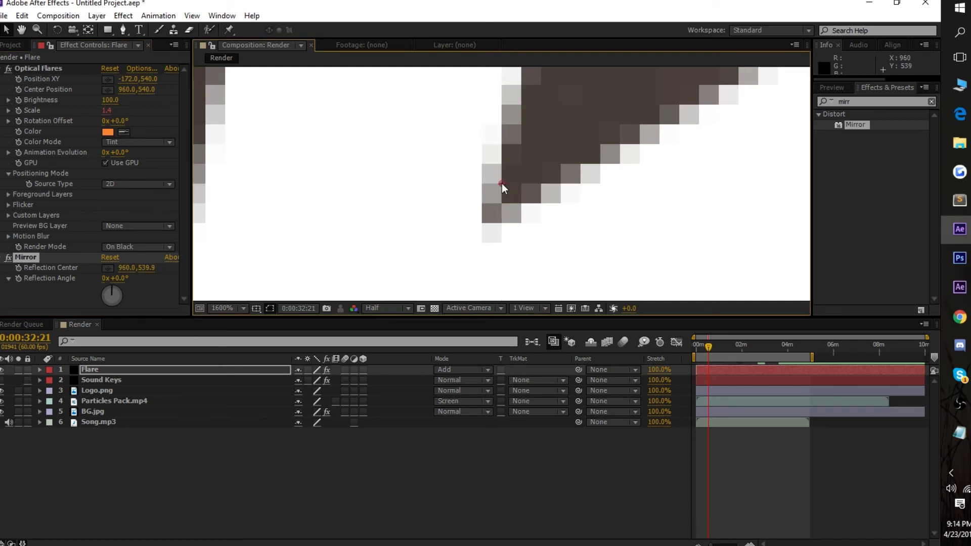
scroll(501, 183, "down", 2)
scroll(502, 183, "down", 5)
scroll(510, 197, "up", 2)
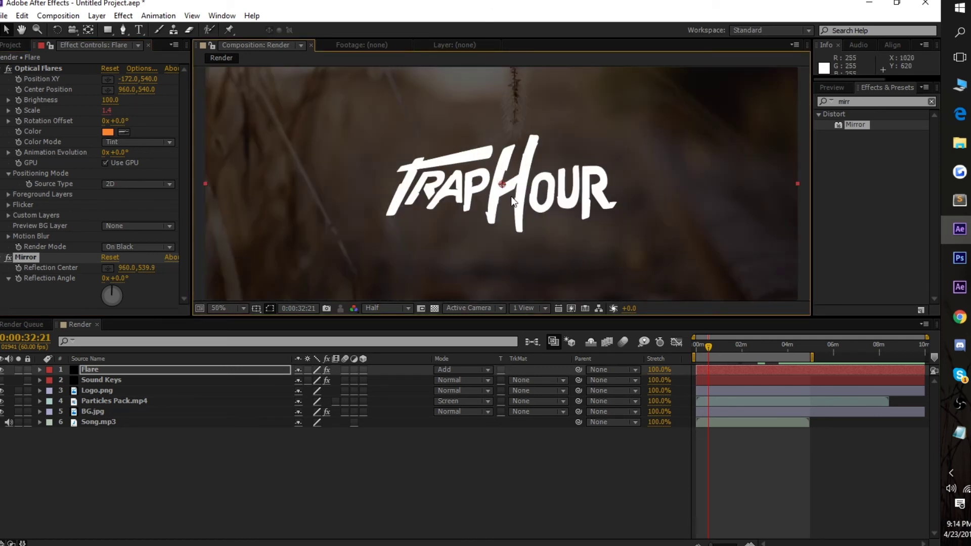
scroll(511, 196, "down", 2)
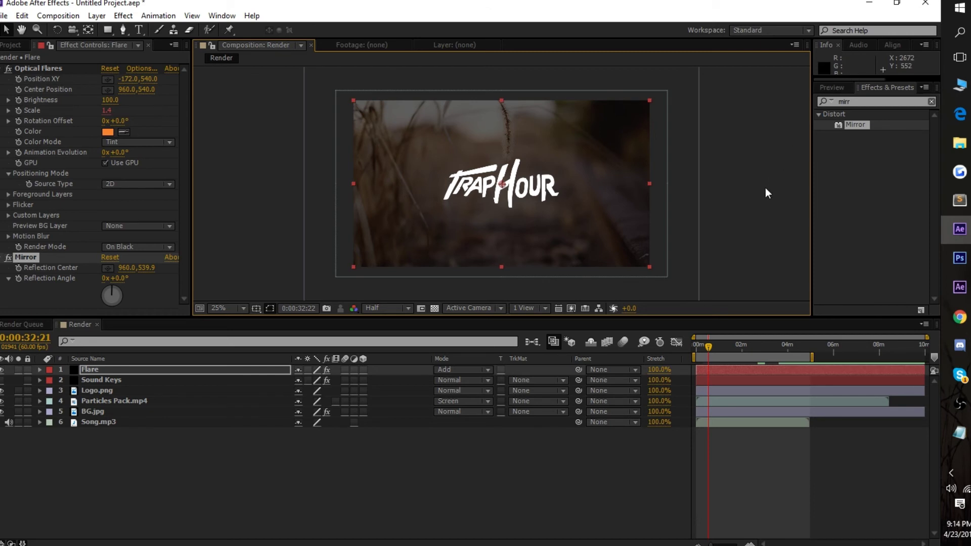
- Bring up the Preview controls, enlarge the Info panel, and RAM-preview the Render composition
left_click(837, 123)
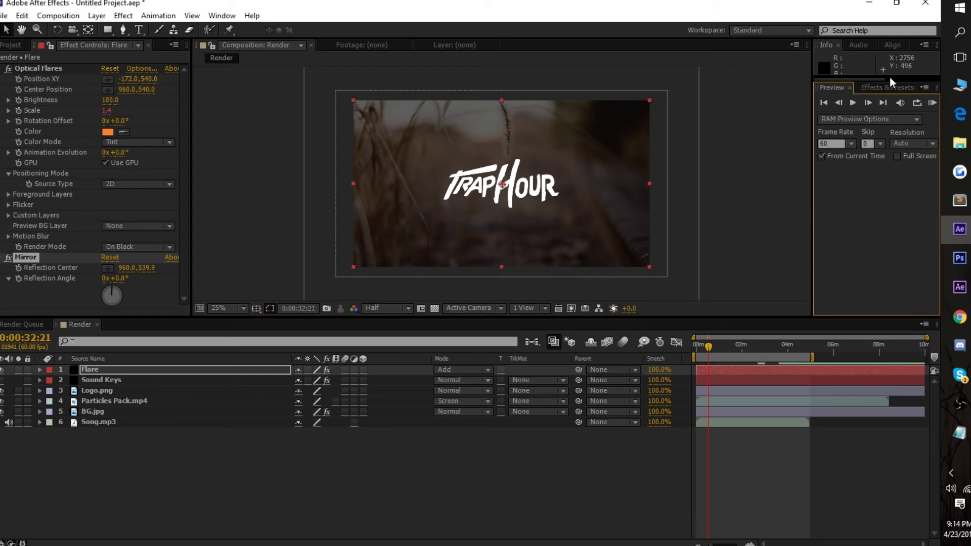
scroll(854, 86, "down", 3)
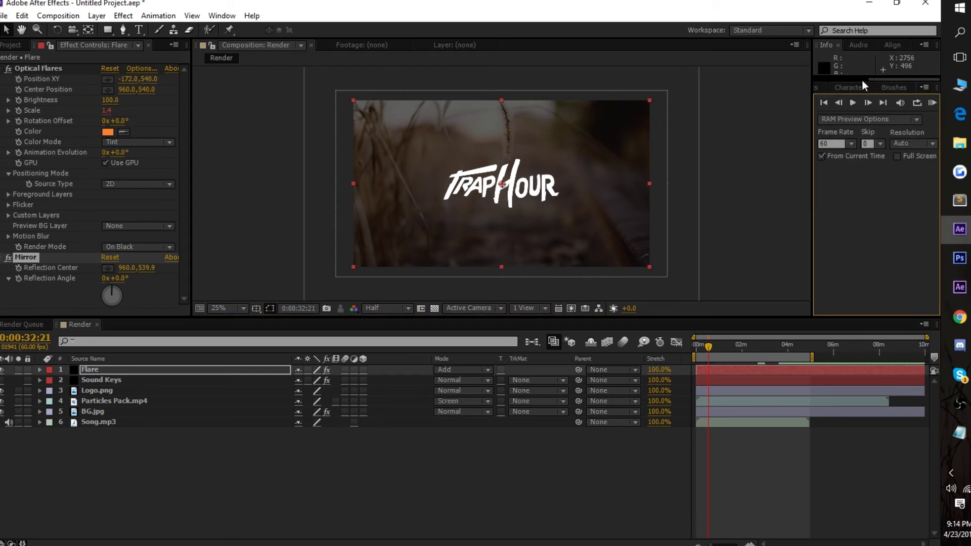
scroll(862, 81, "up", 3)
left_click_drag(916, 79, 914, 117)
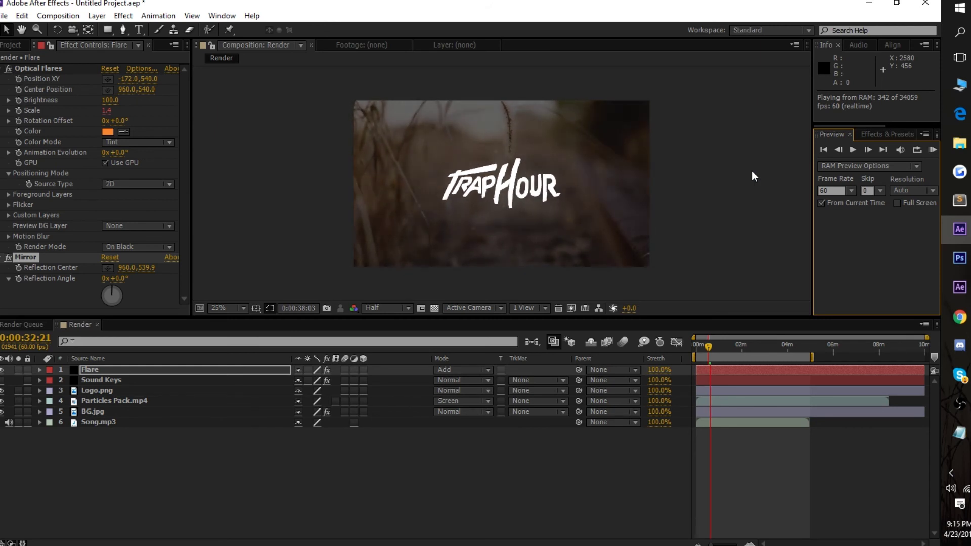
- Stop playback and apply the Twitch effect to the Logo.png layer
key("space")
left_click(615, 454)
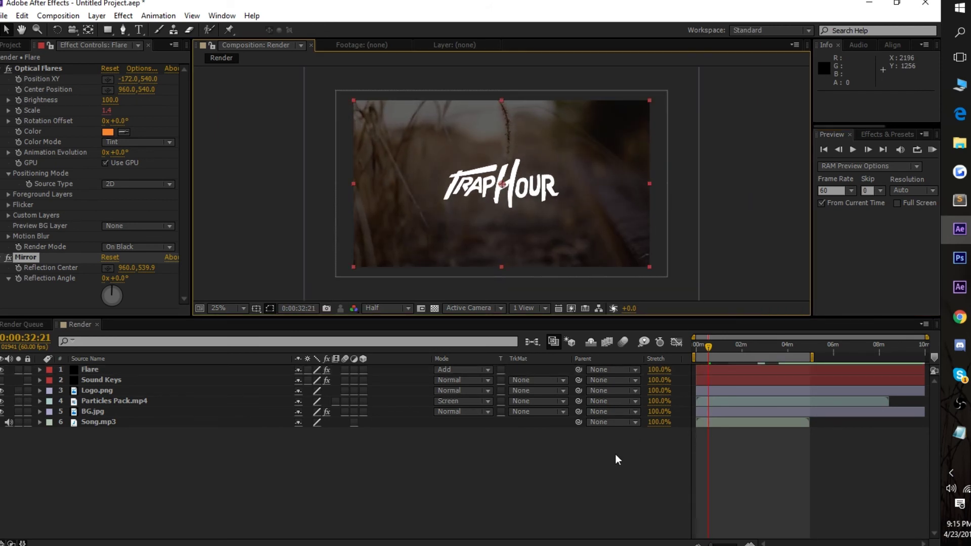
left_click(893, 135)
left_click(869, 148)
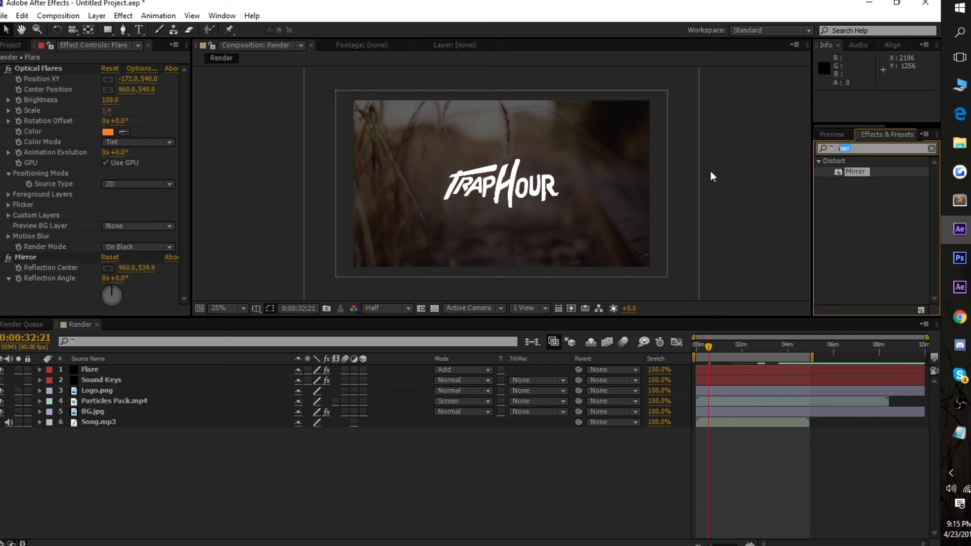
type("twitch")
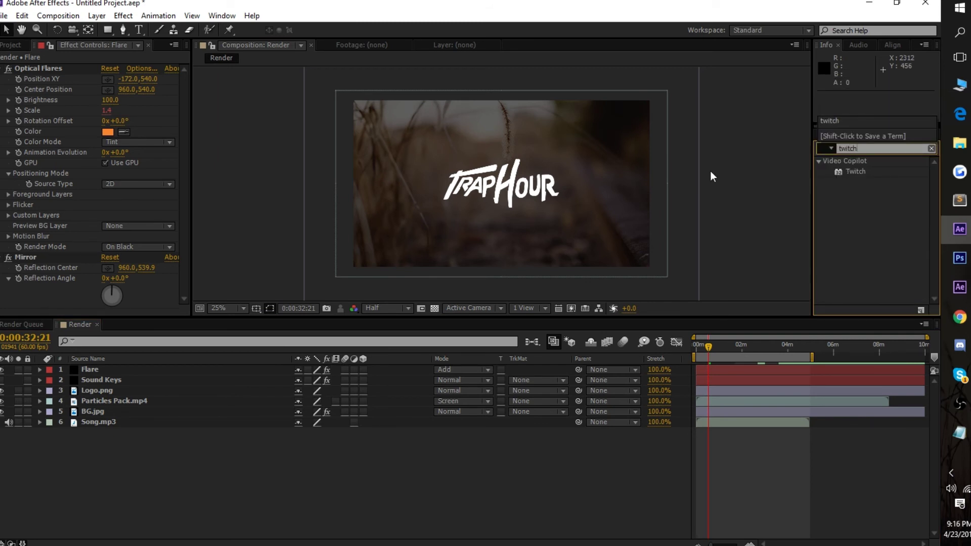
left_click(848, 171)
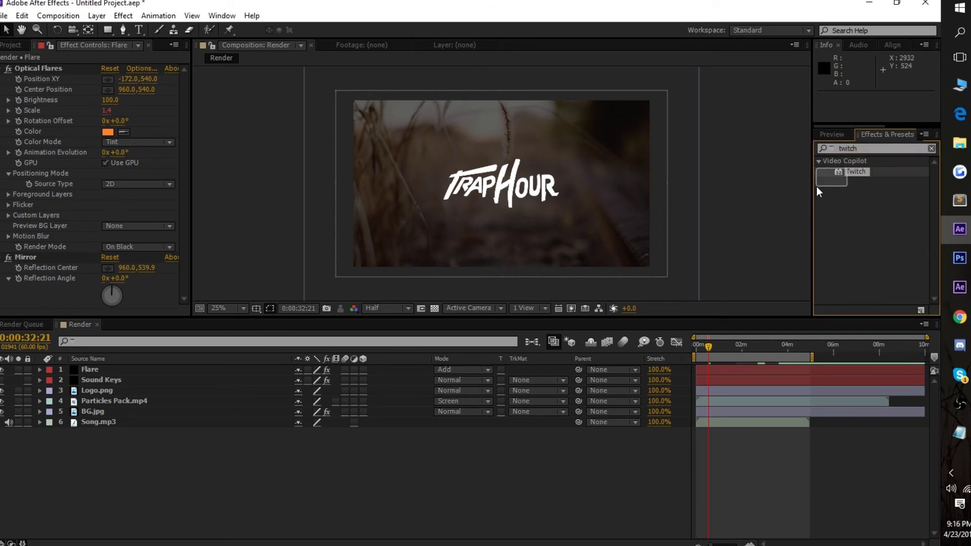
left_click_drag(852, 172, 150, 392)
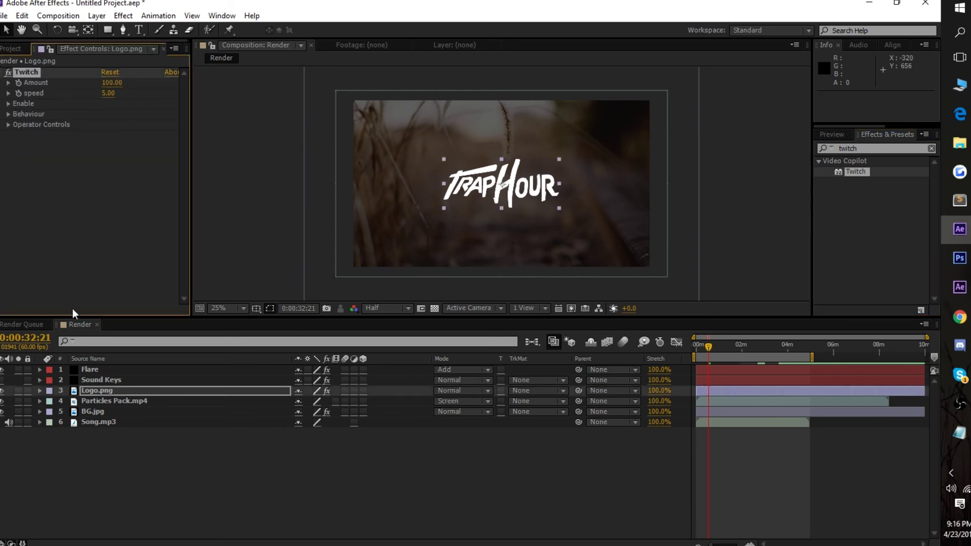
- Drive the Twitch Amount with an expression of Sound Keys Output 1 divided by 3
left_click_drag(741, 317, 715, 99)
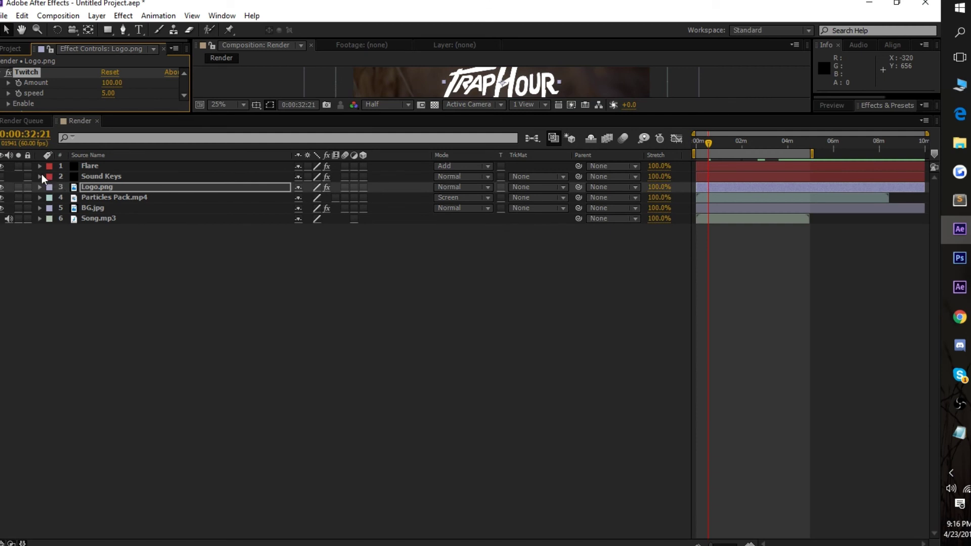
left_click(40, 175)
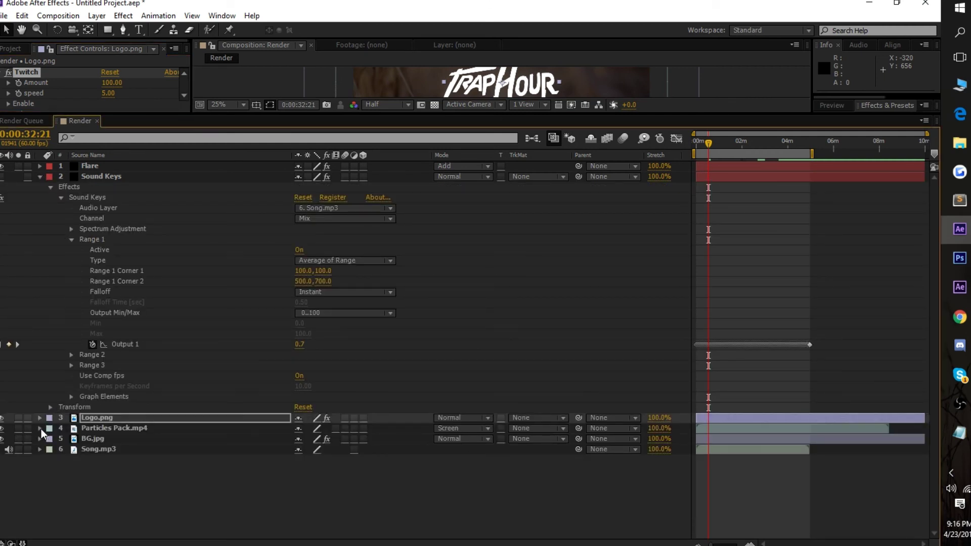
left_click(41, 419)
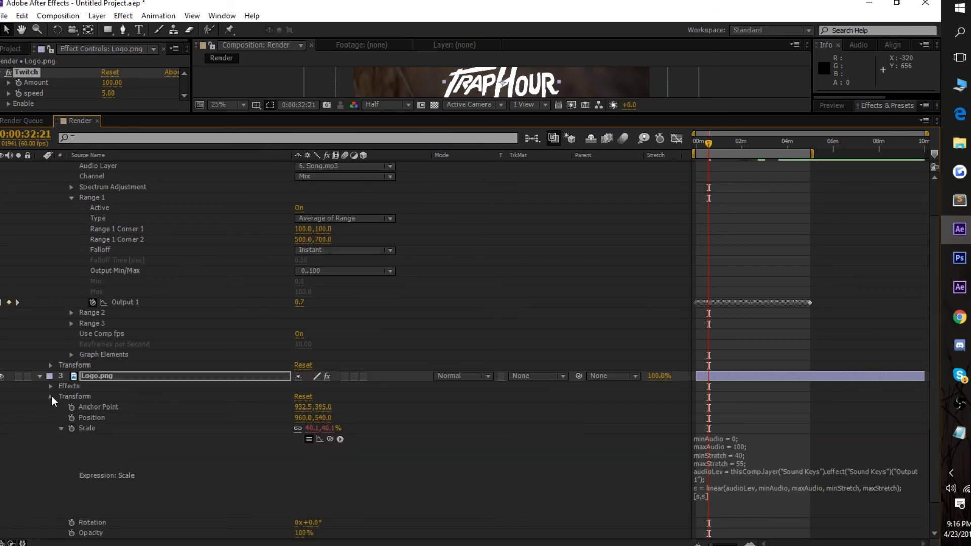
left_click(50, 397)
left_click(51, 428)
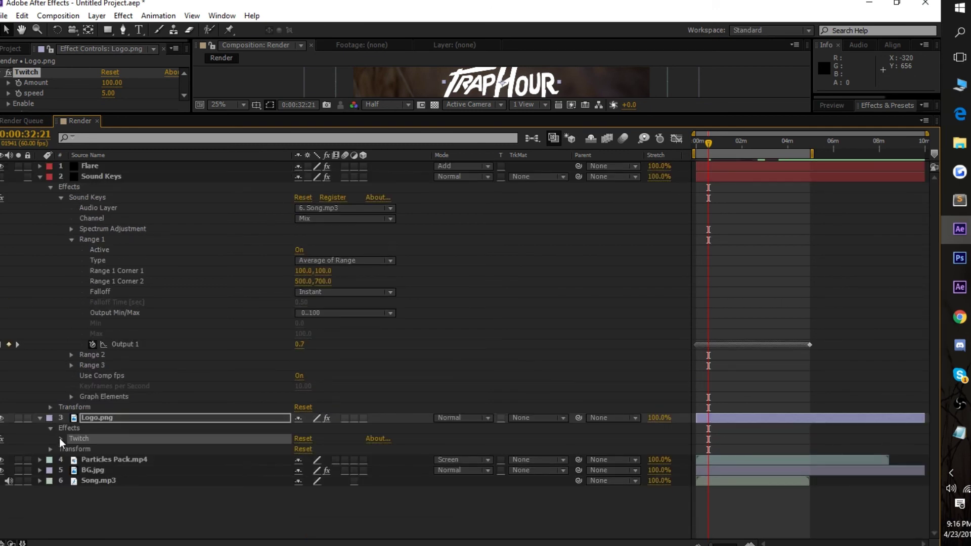
left_click(60, 439)
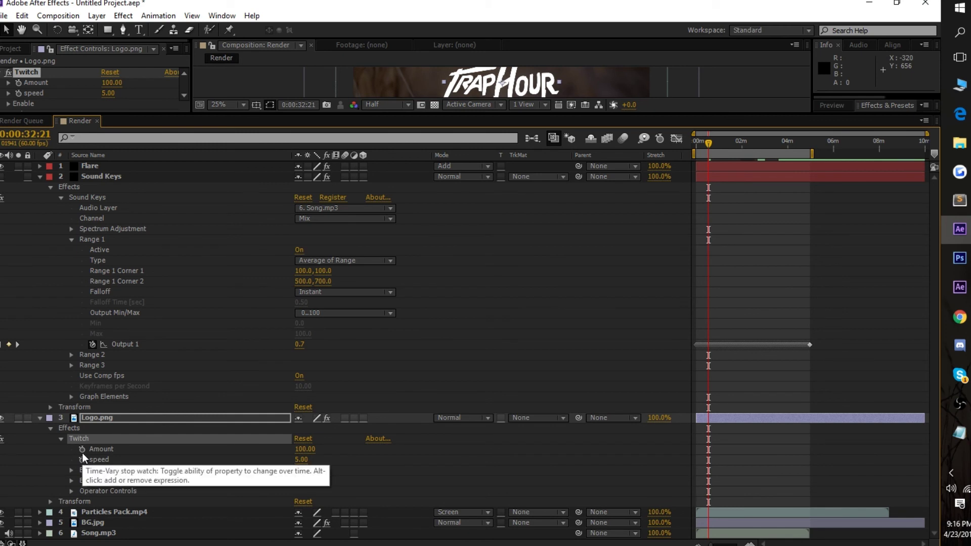
left_click(82, 449, "alt")
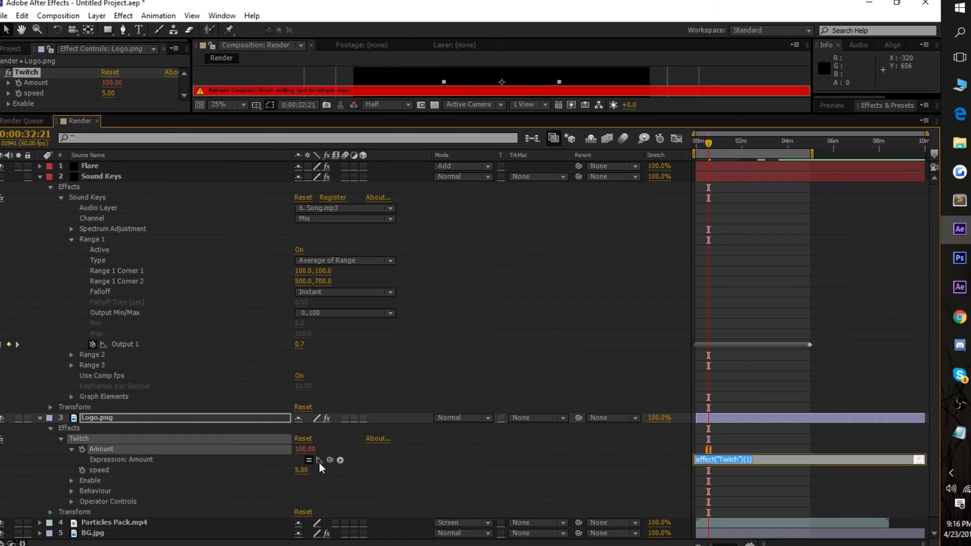
left_click_drag(319, 462, 174, 283)
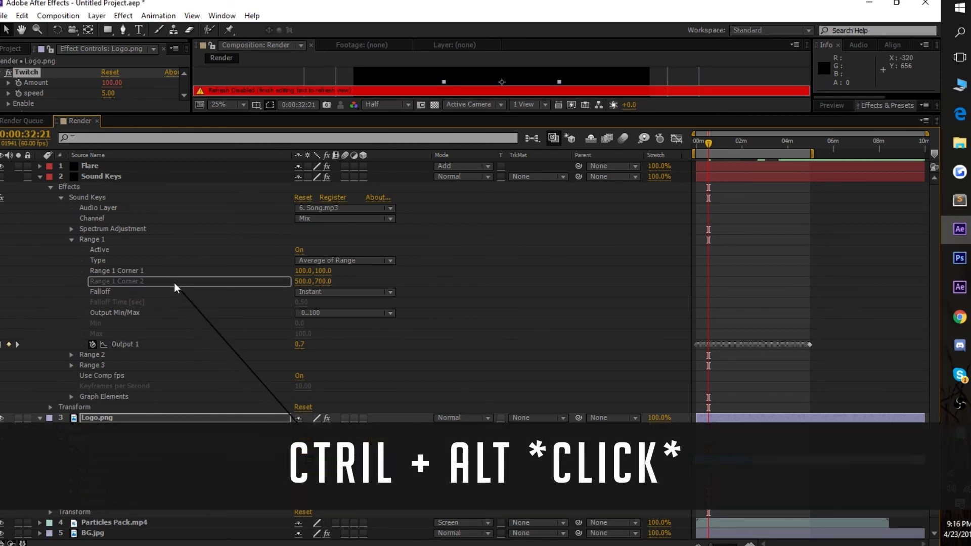
left_click_drag(174, 283, 180, 341)
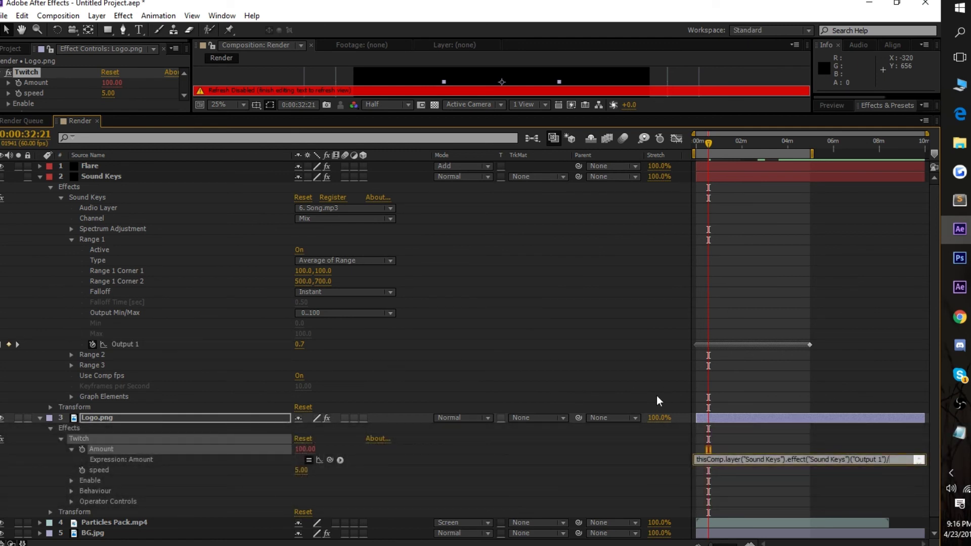
type("3")
- Enable Twitch's Slide switch and set its Border behaviour to Expand
left_click(72, 480)
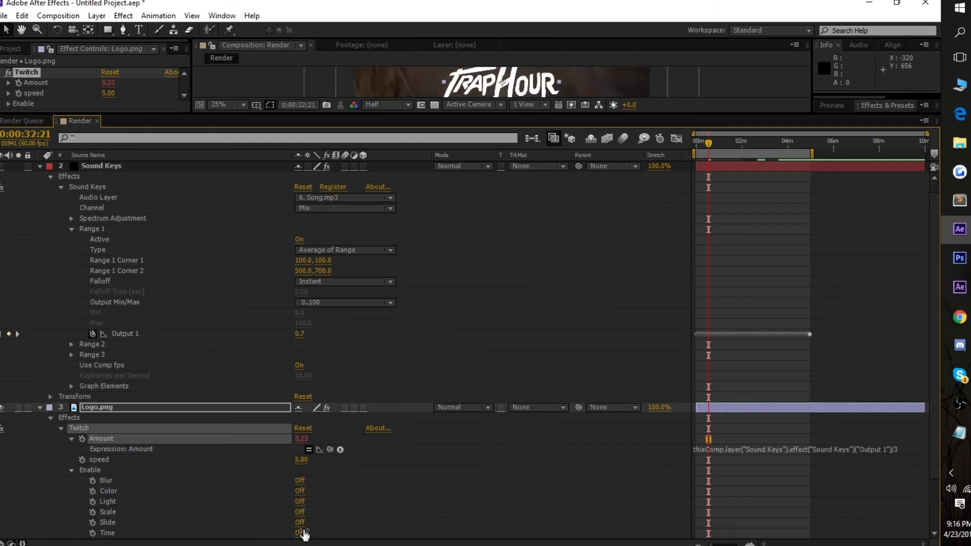
left_click(300, 522)
left_click(72, 469)
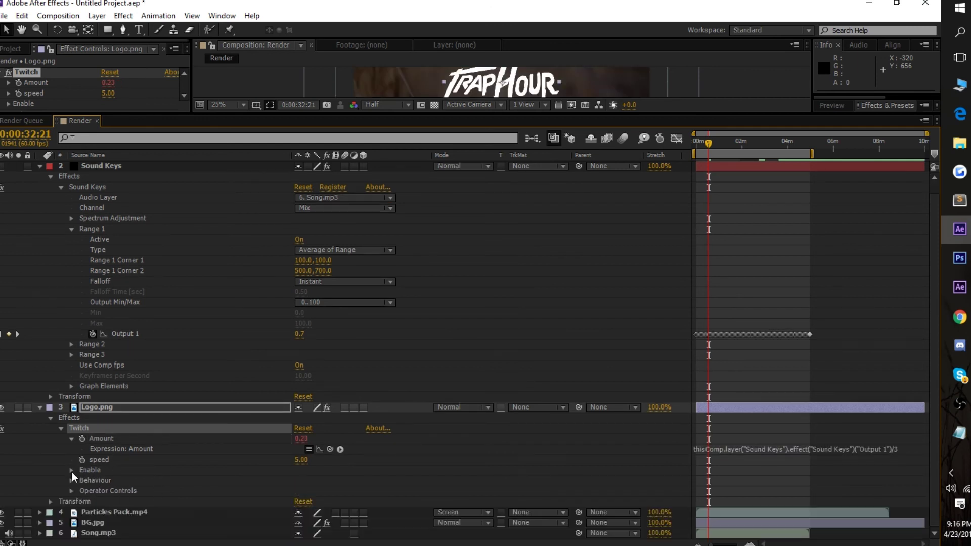
left_click(72, 480)
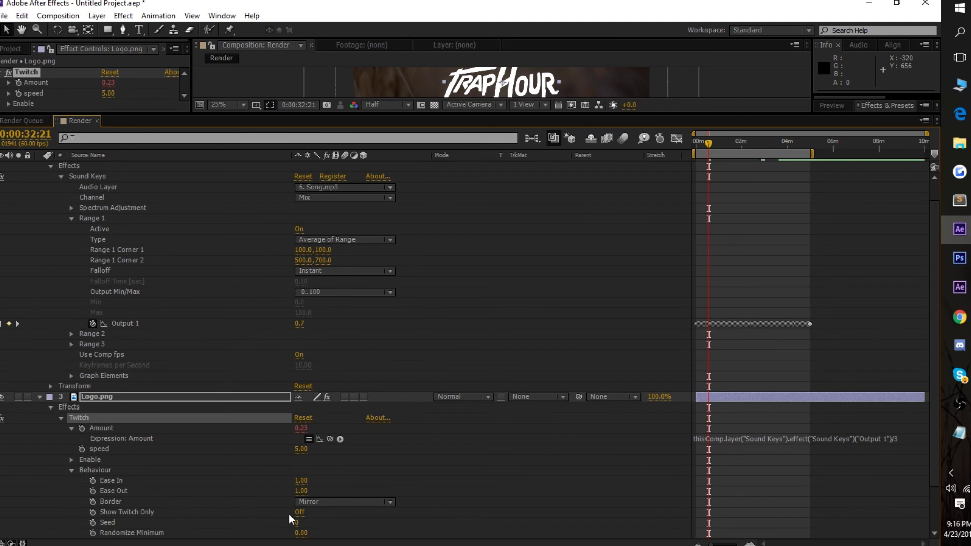
left_click(315, 504)
left_click(316, 489)
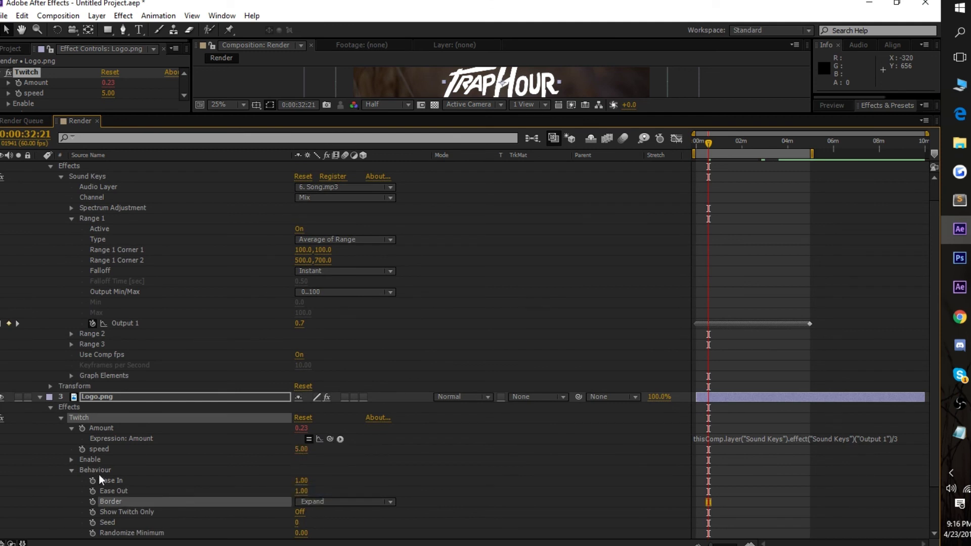
left_click(71, 470)
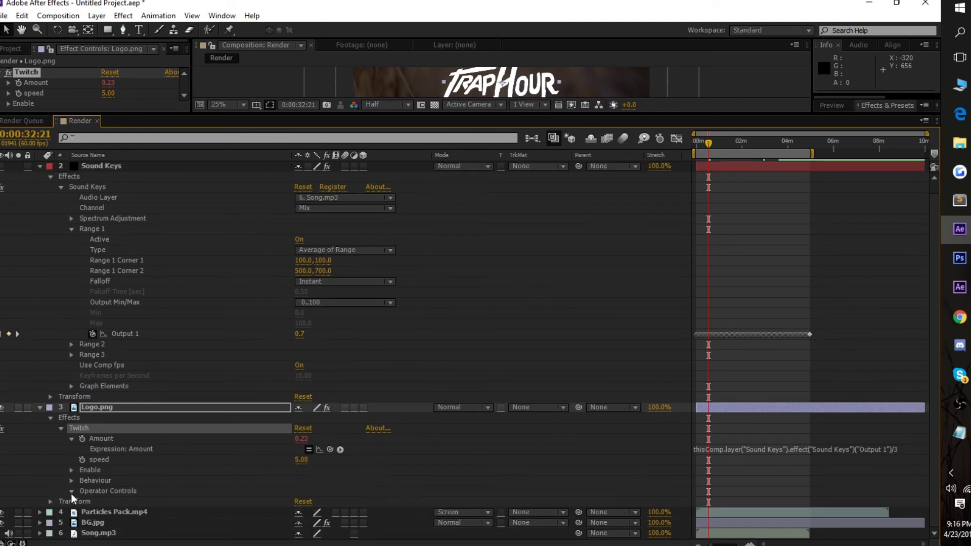
- Link Slide Amount to Sound Keys Output 1 divided by 3
left_click(71, 491)
left_click(82, 523)
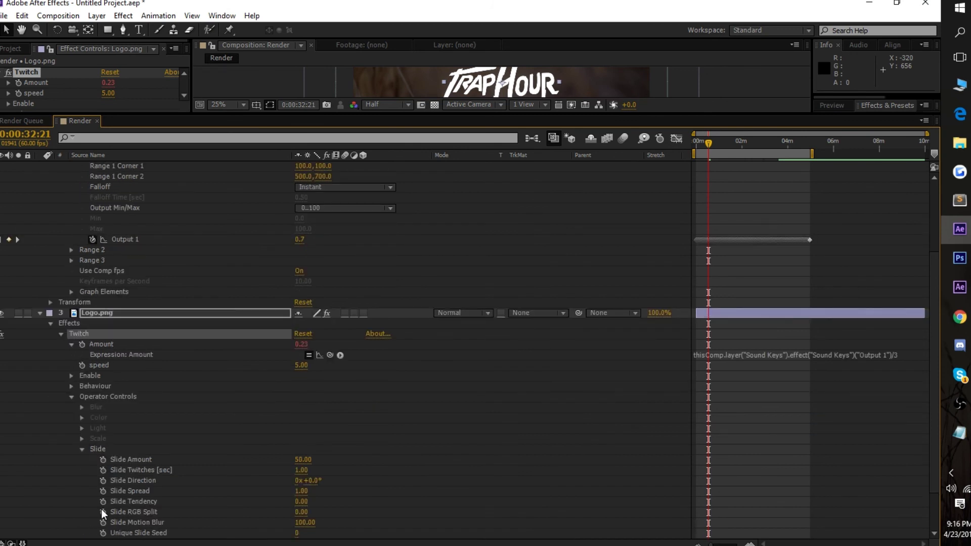
left_click(103, 459, "ctrl+alt")
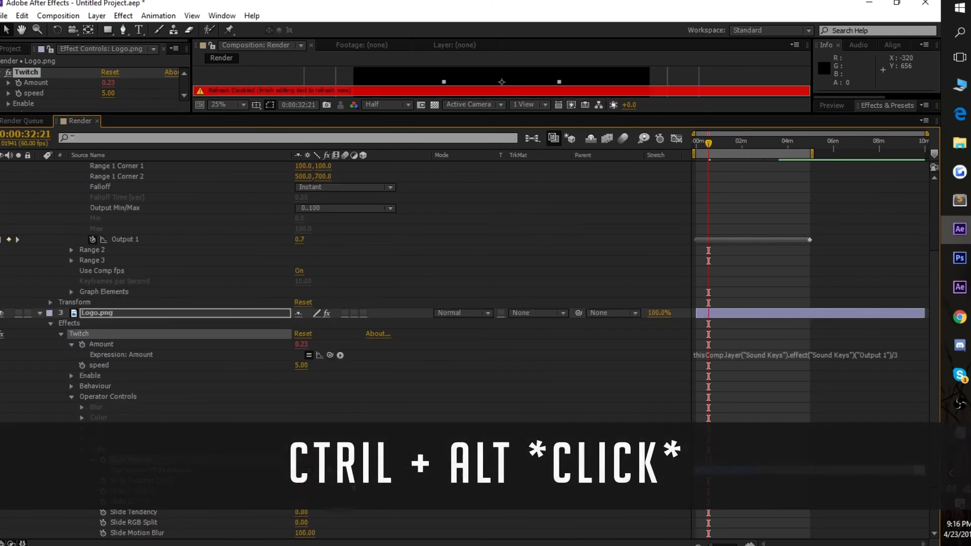
left_click_drag(225, 276, 192, 241)
type("/3")
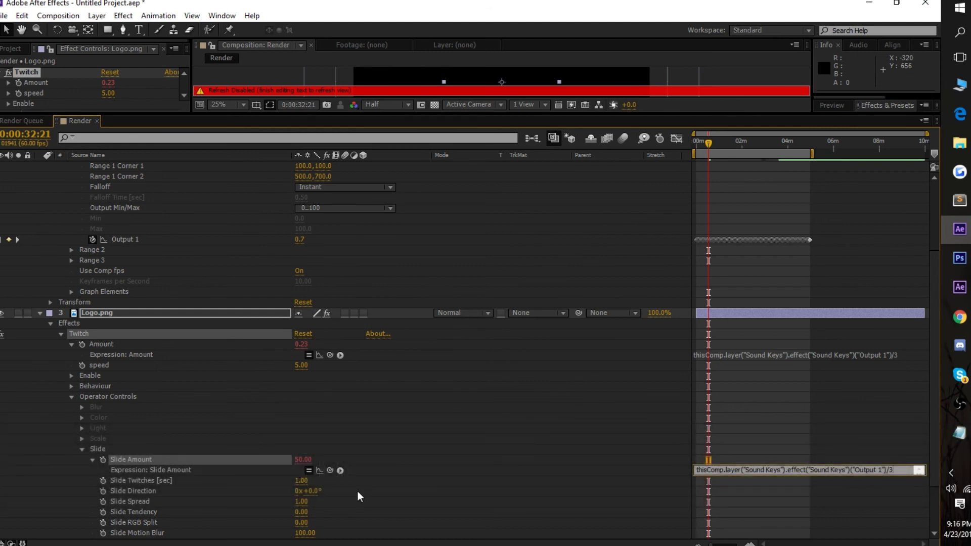
- Link Slide Twitches to Sound Keys Output 1 divided by 3
left_click(103, 480, "ctrl+alt")
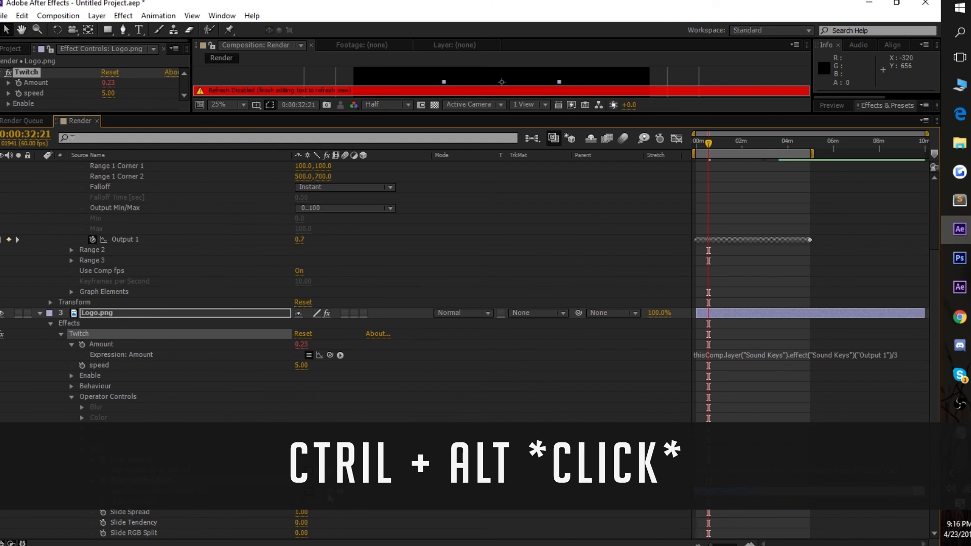
left_click_drag(329, 491, 137, 246)
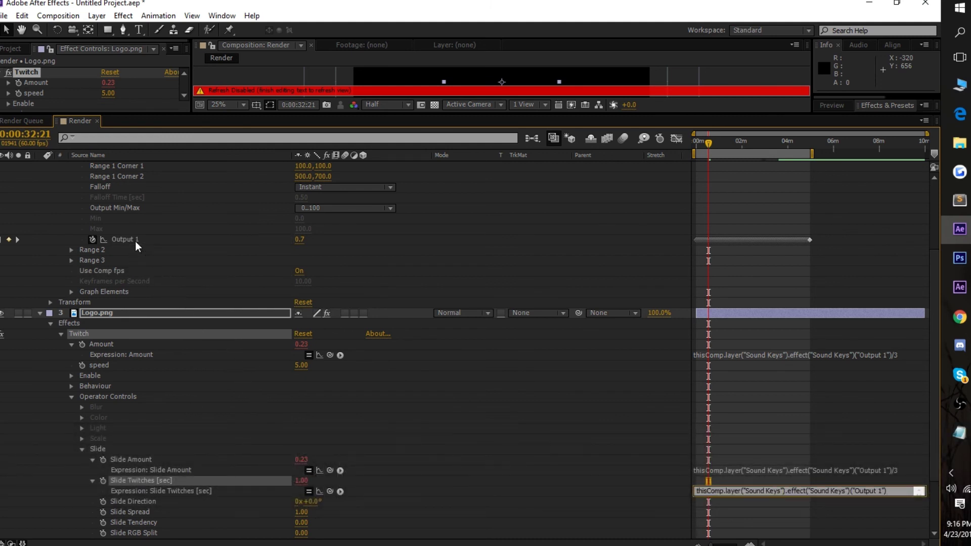
type("/3")
left_click(686, 247)
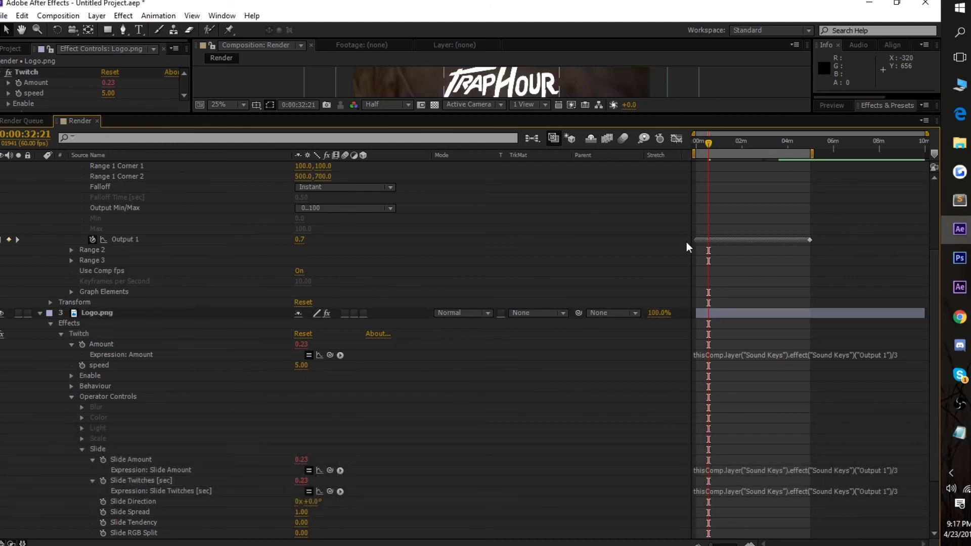
left_click_drag(766, 115, 760, 329)
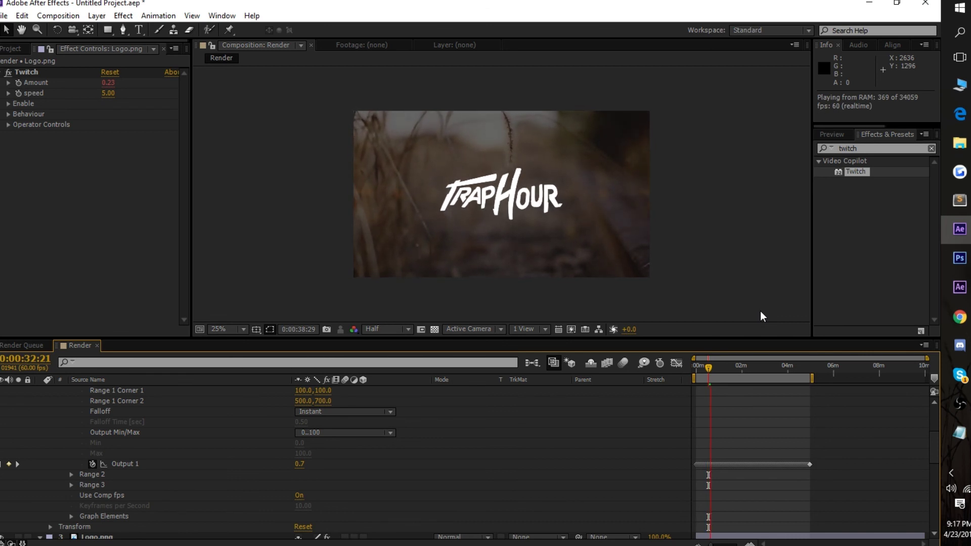
- Stop the preview and edit the Twitch Amount expression, keeping Amount at 0.23
key("space")
scroll(475, 457, "down", 1)
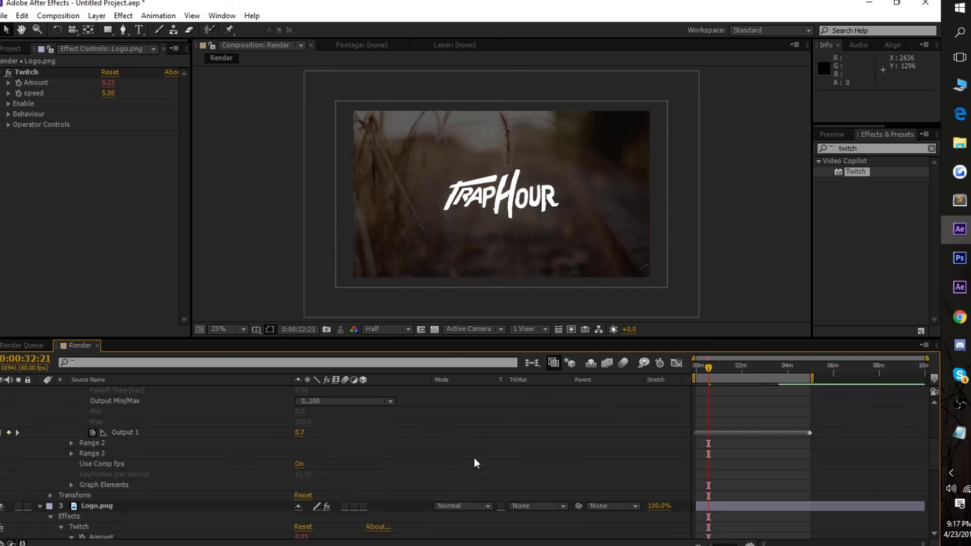
scroll(474, 457, "down", 2)
left_click(914, 484)
left_click(908, 486)
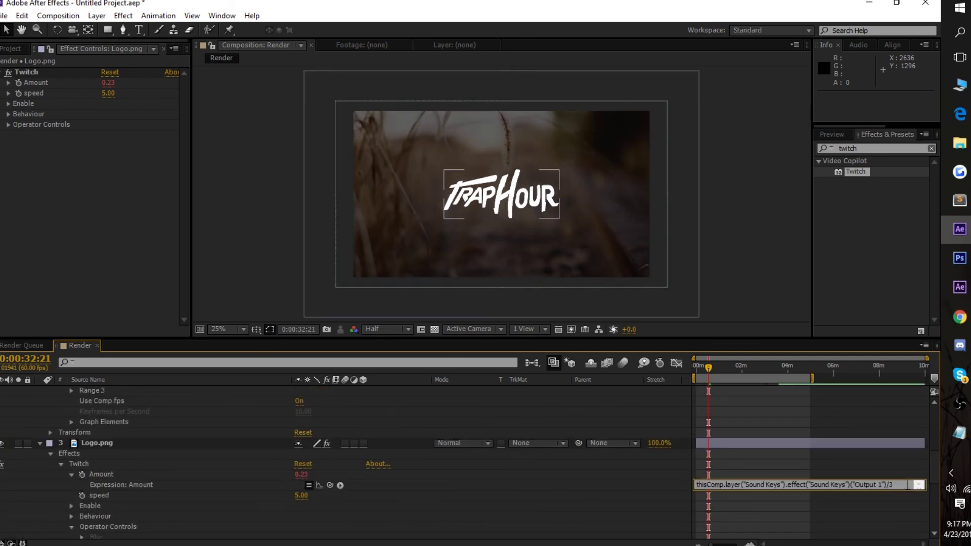
key("BackSpace")
left_click(860, 443)
scroll(859, 443, "down", 3)
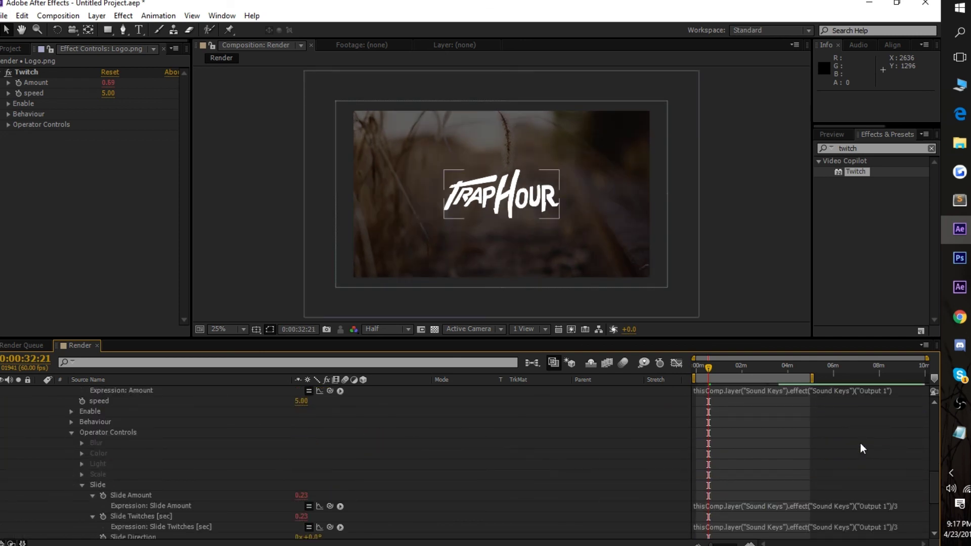
left_click(901, 390)
type("/3")
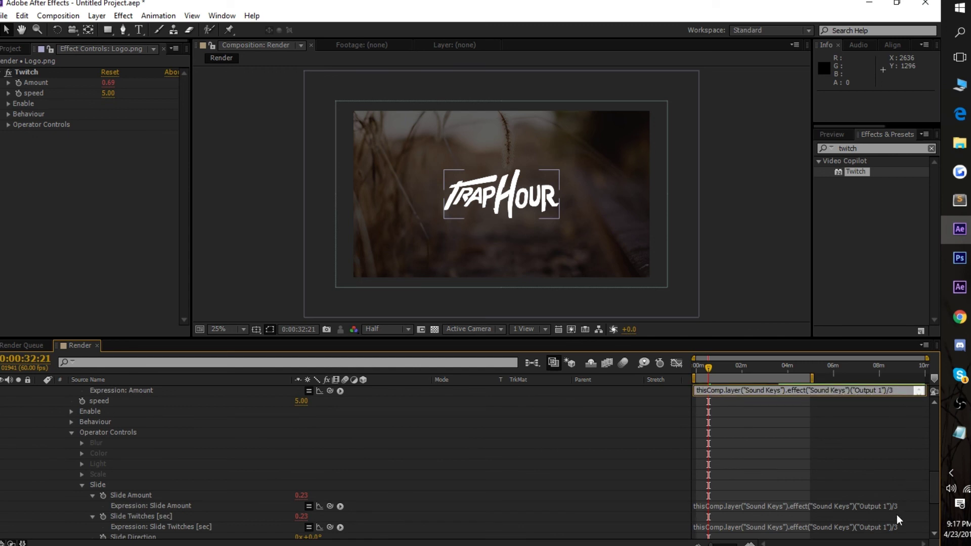
left_click(904, 505)
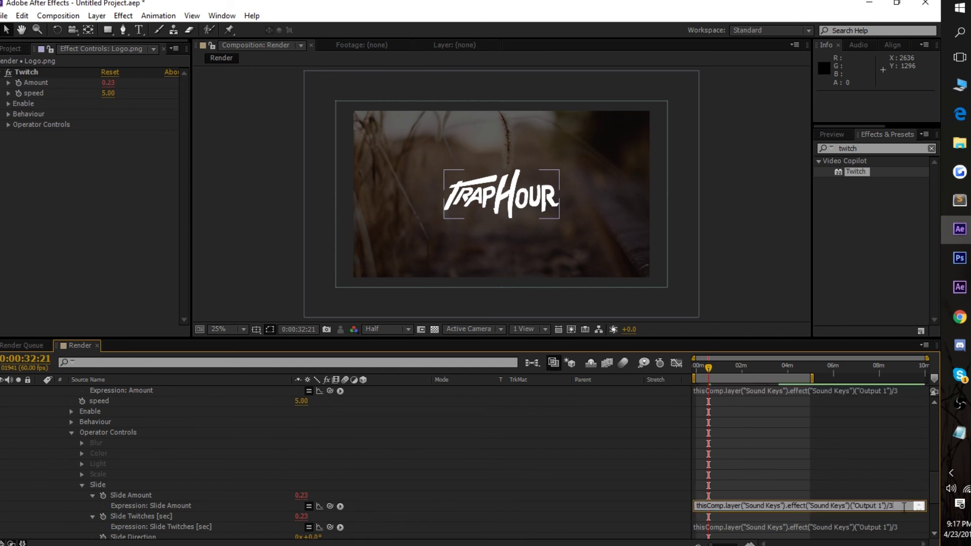
- Remove the /3 divisor from Slide Amount so it reads Sound Keys Output 1 (0.69)
key("BackSpace")
left_click(904, 527)
key("BackSpace")
key("BackSpace")
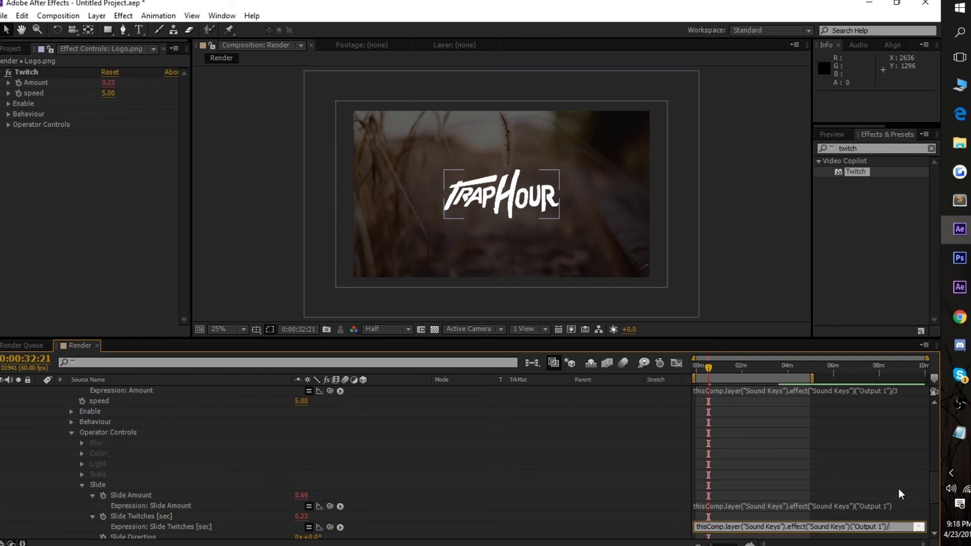
left_click(878, 459)
scroll(406, 472, "up", 5)
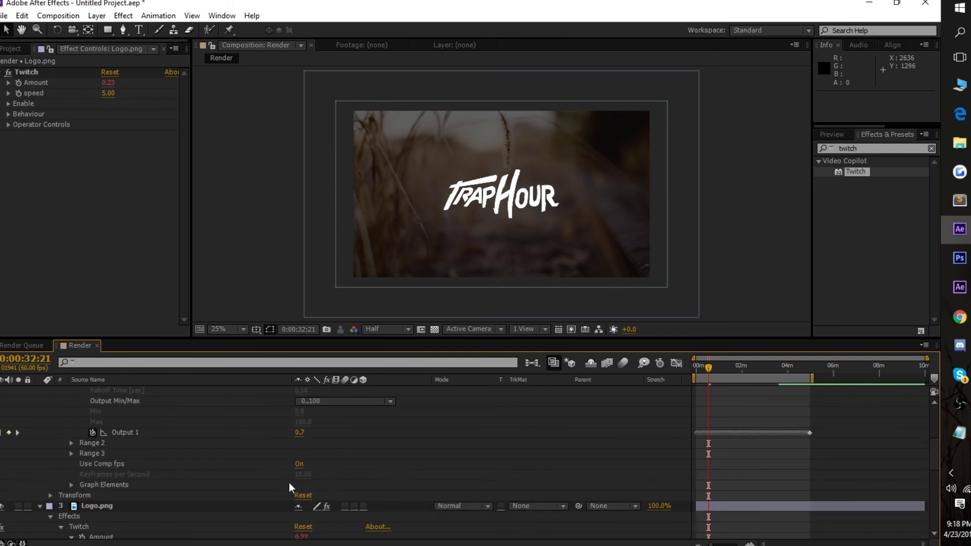